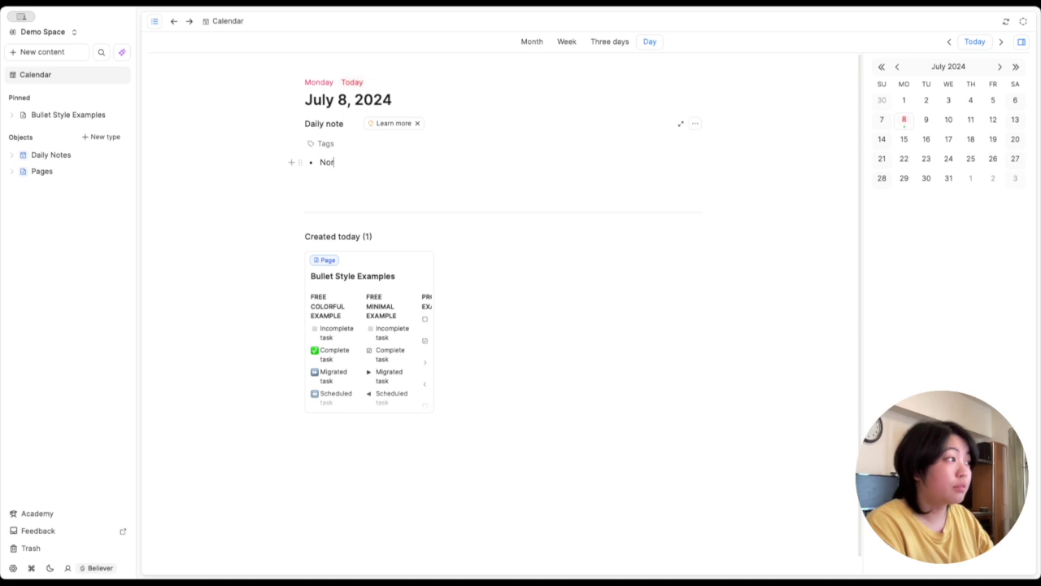
Step: Finish the "Normal bullet" list item in the daily note and add a to-do item reading "Todo bullet" below it
key(Return)
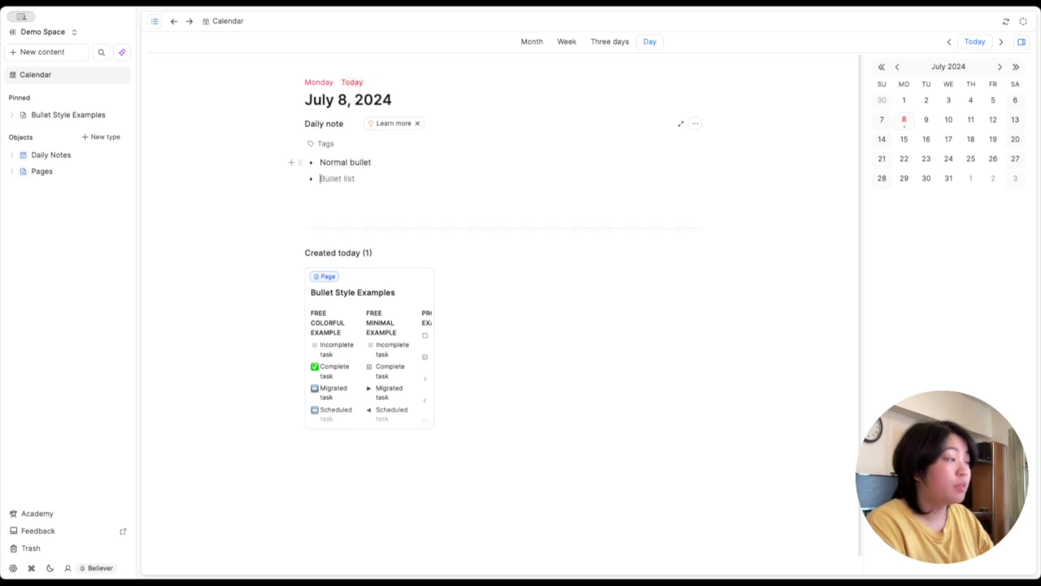
key(BackSpace)
text(/tod)
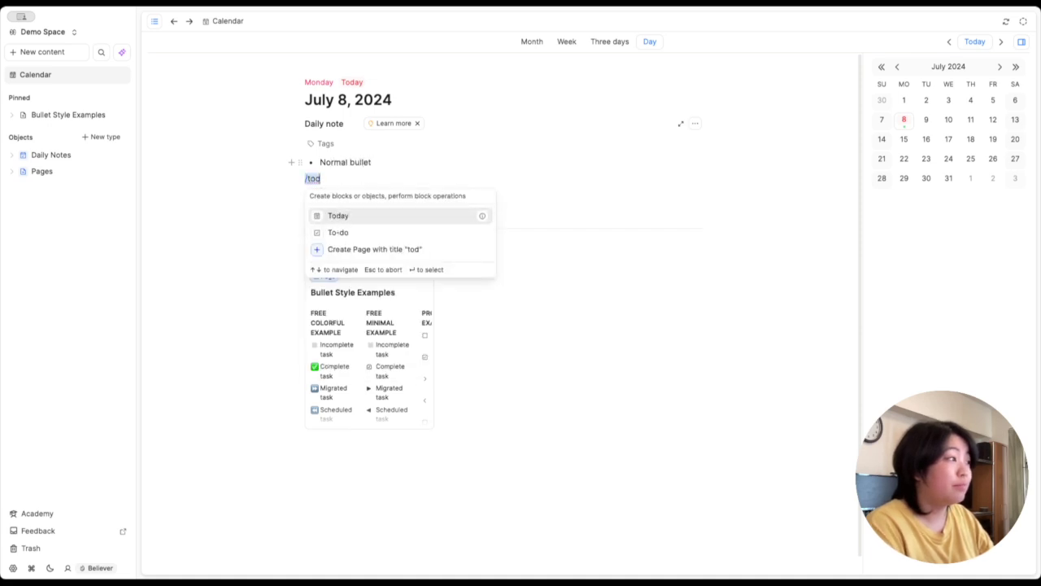
key(Return)
text(Tod)
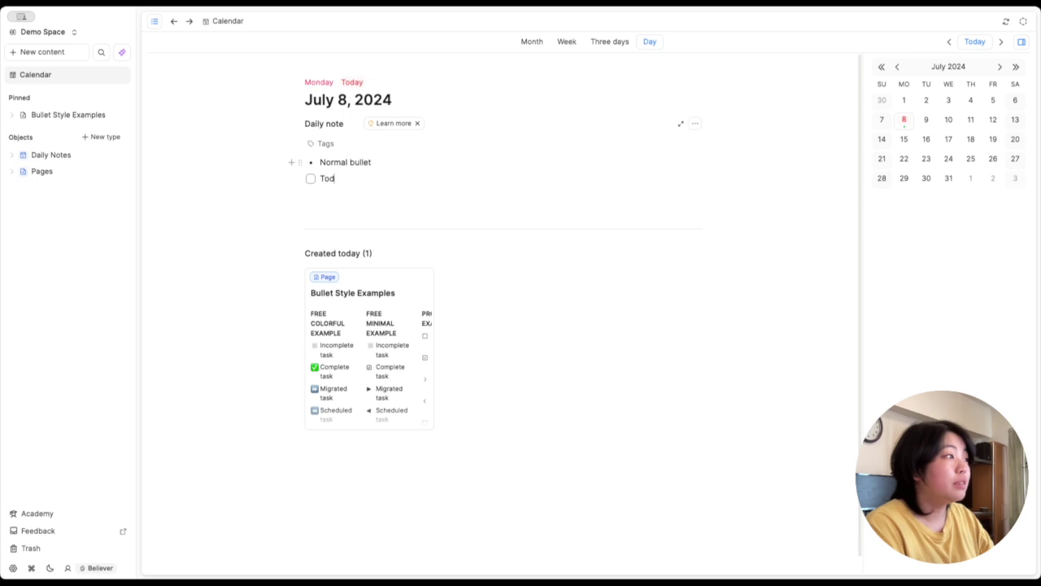
text(o. bullet)
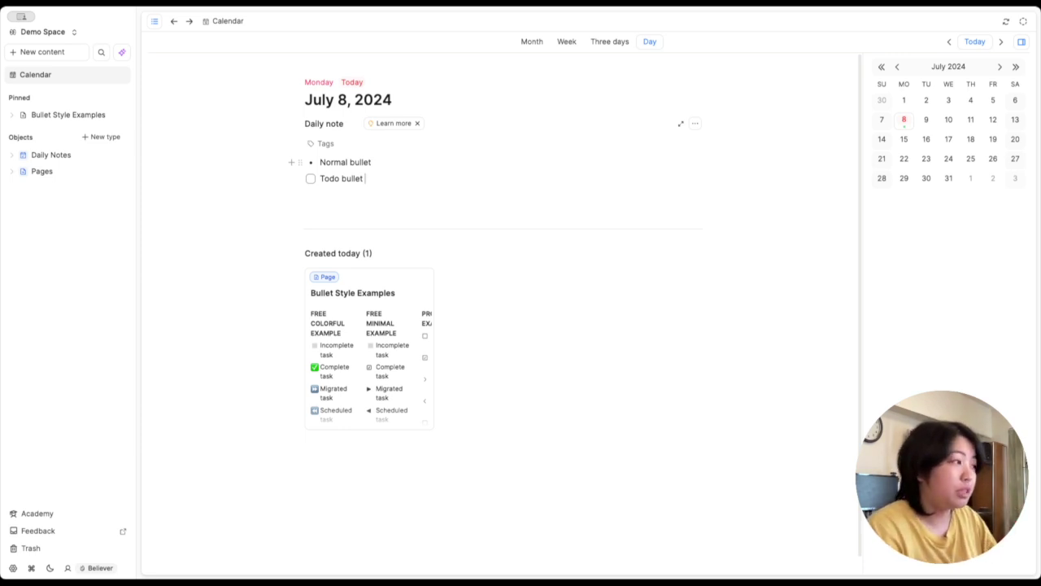
Step: Add an icon block below the to-do item, browse the emoji and icon sets, and assign the pale square emoji
key(Return)
text(/icon)
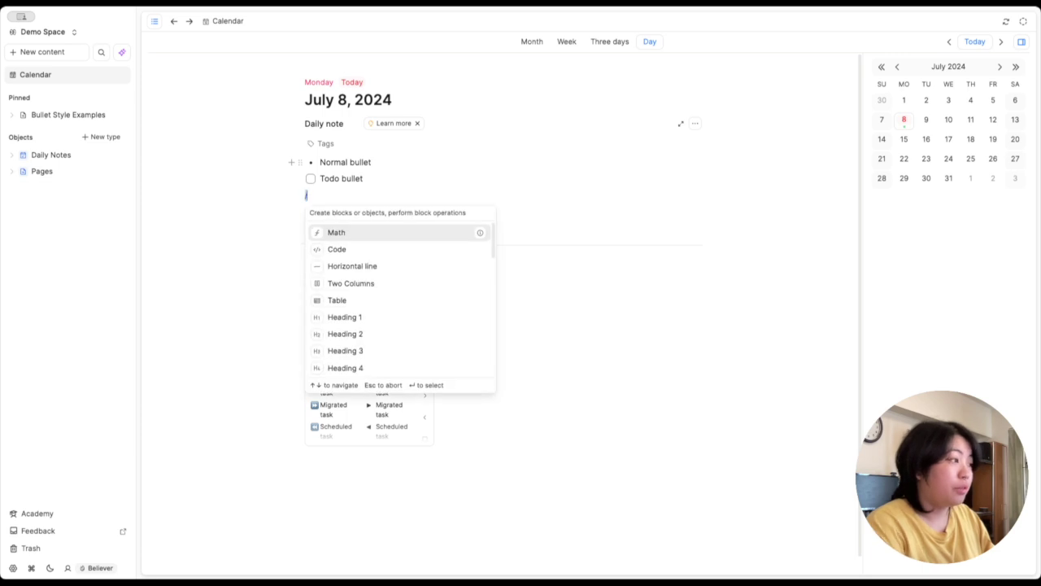
key(Return)
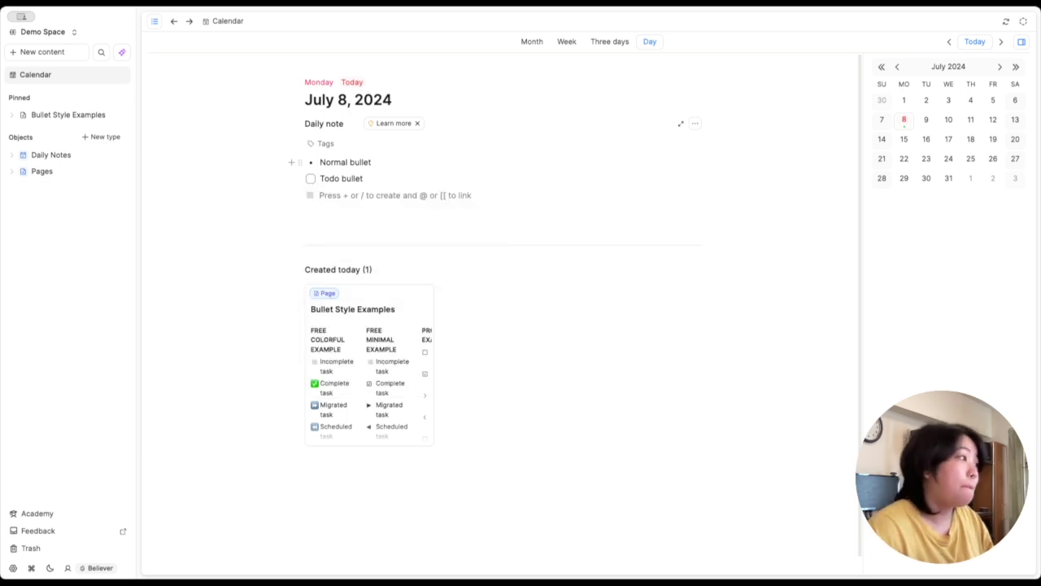
click(310, 198)
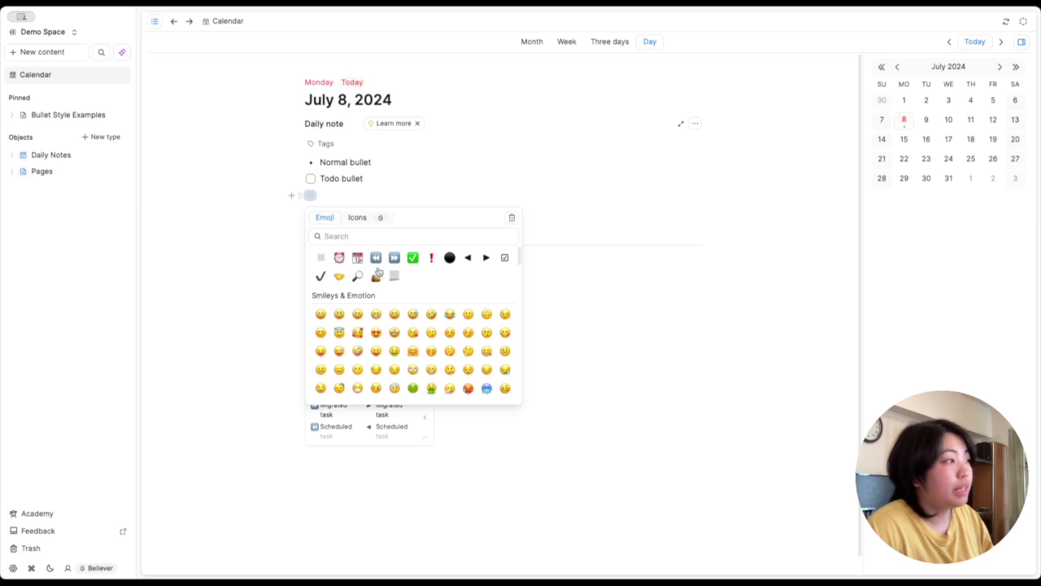
click(368, 227)
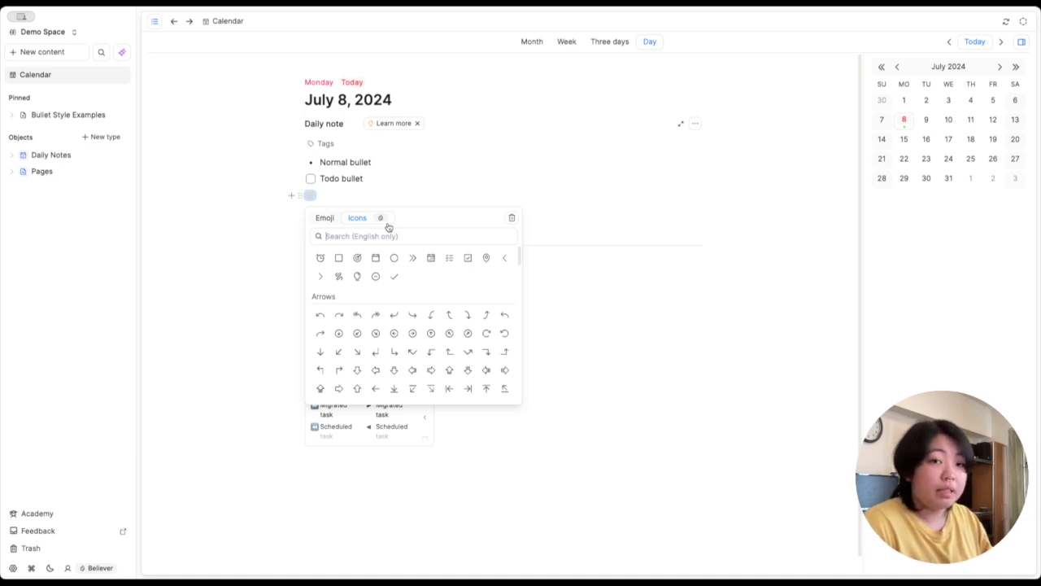
click(331, 218)
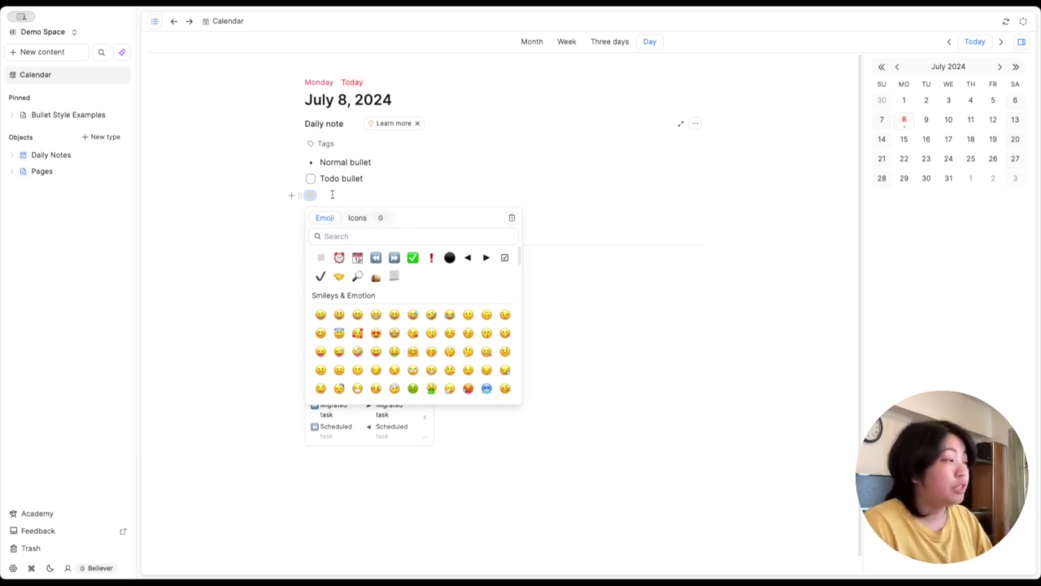
click(321, 258)
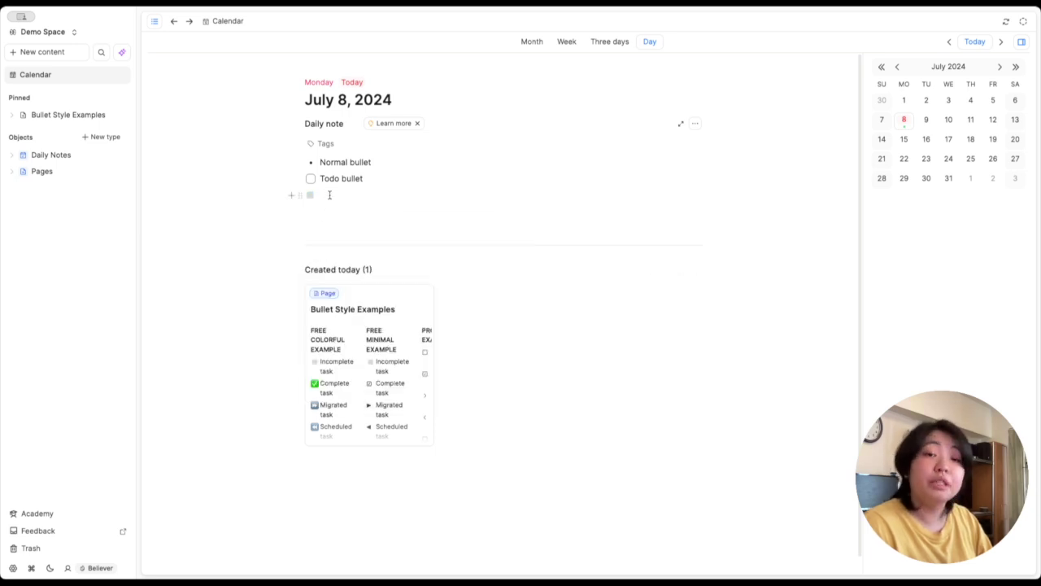
Step: Review the colorful, minimal and pro icon sets on the Bullet Style Examples page, and return to the daily note
click(362, 355)
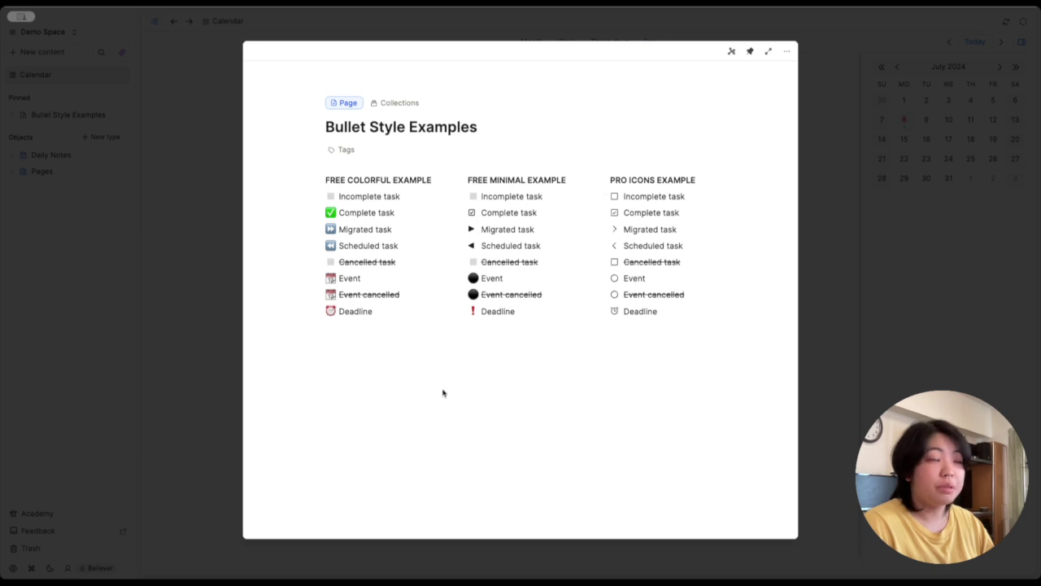
click(279, 394)
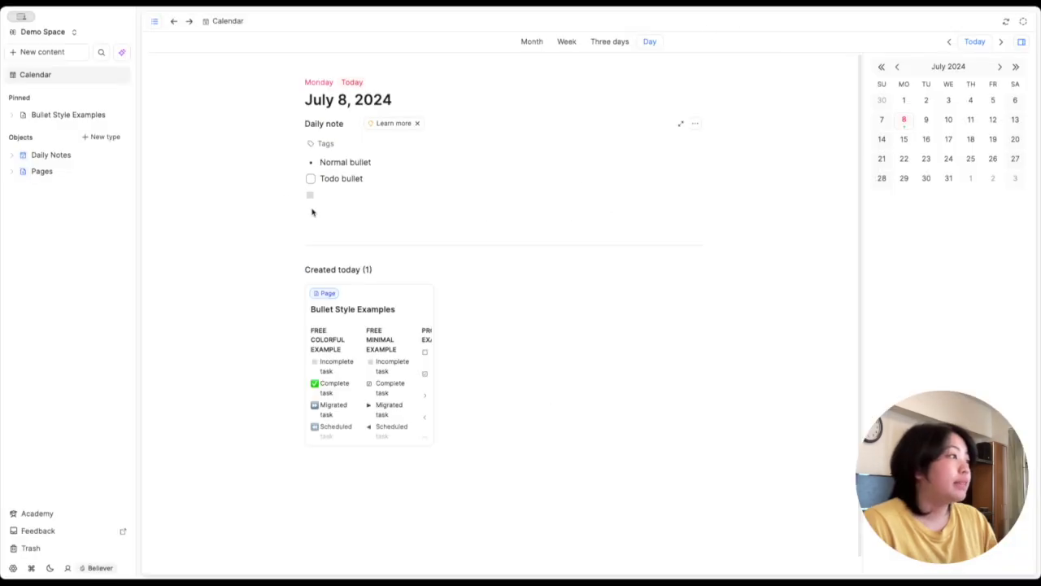
Step: Delete all three sample bullet lines from the July 8 daily note
drag(268, 157, 416, 195)
key(Delete)
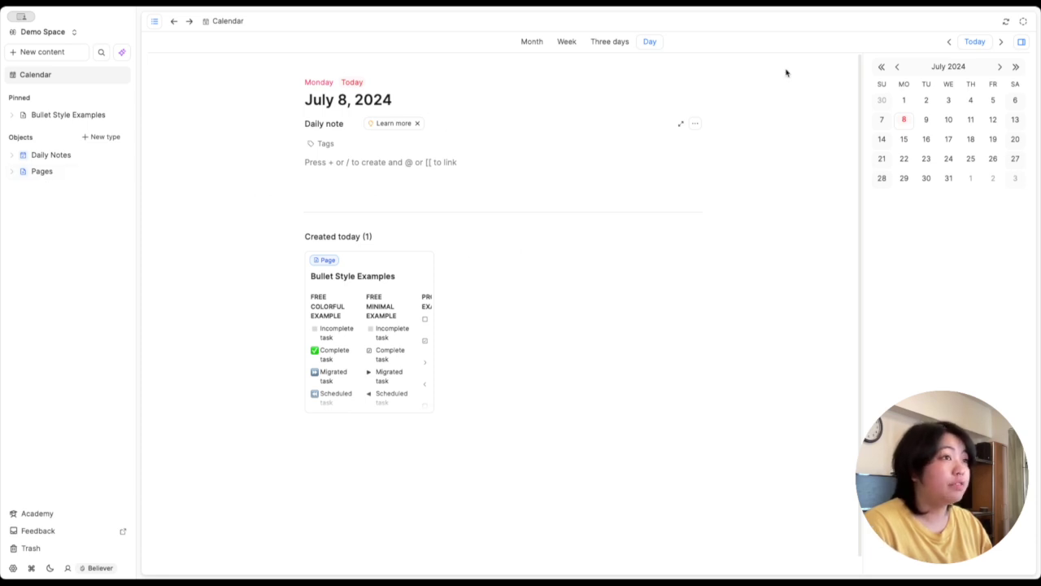
Step: Add a level 3 heading "SCHEDULE" to today's daily note
click(978, 42)
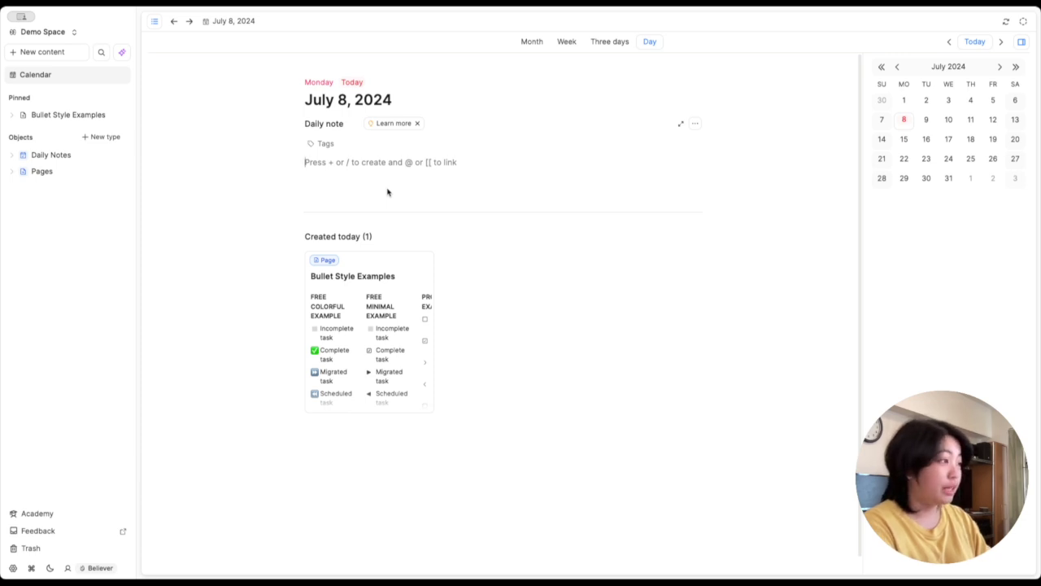
text(###)
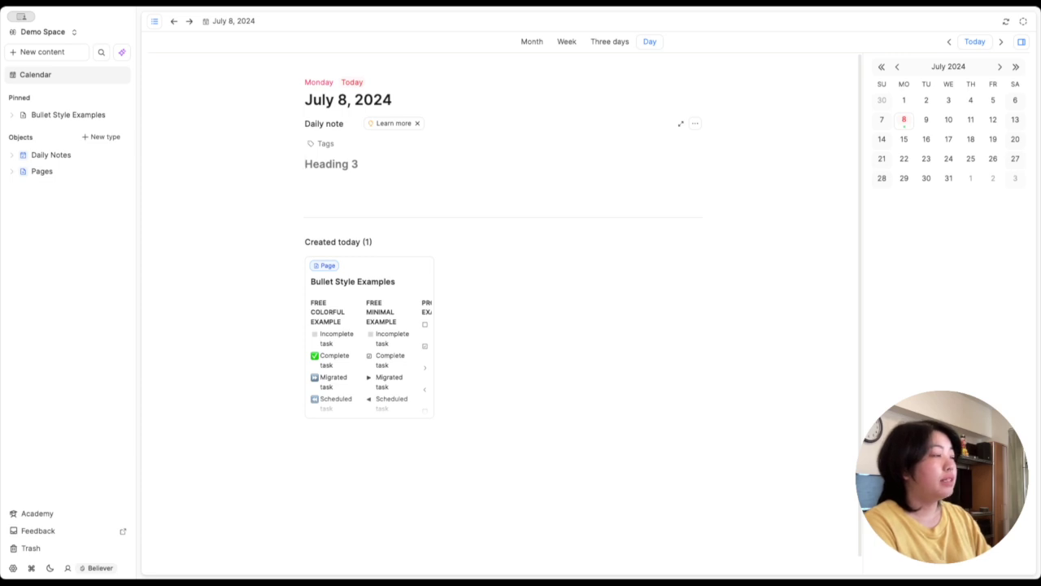
text( SCHDEU)
key(BackSpace)
key(BackSpace)
key(BackSpace)
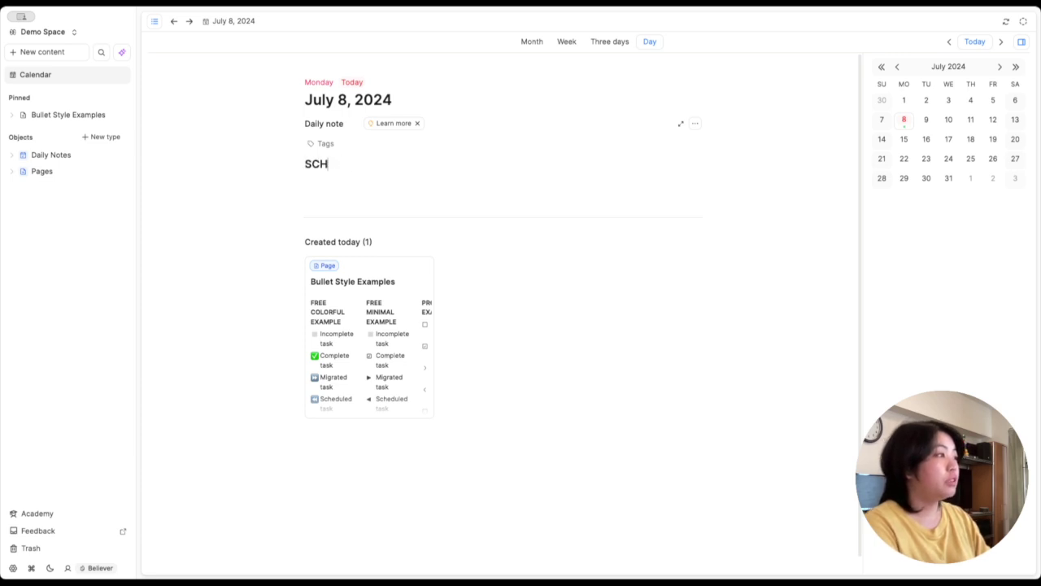
text(EDULE)
key(Return)
Step: Add level 3 headings "TASKS" and "DAILY LOG" below the SCHEDULE heading
text(##)
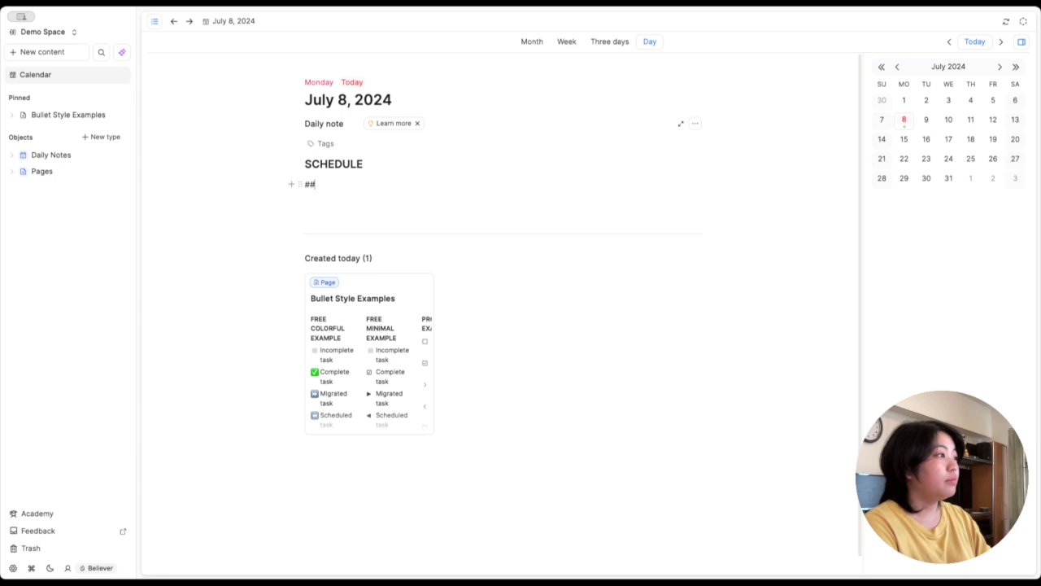
text(# TASKS)
key(Return)
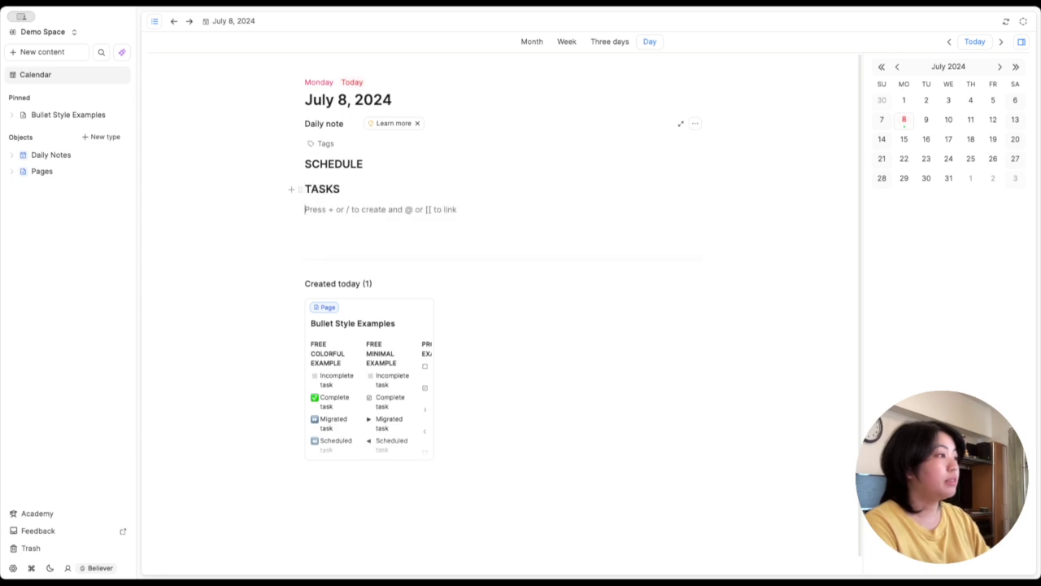
text(### DAIL)
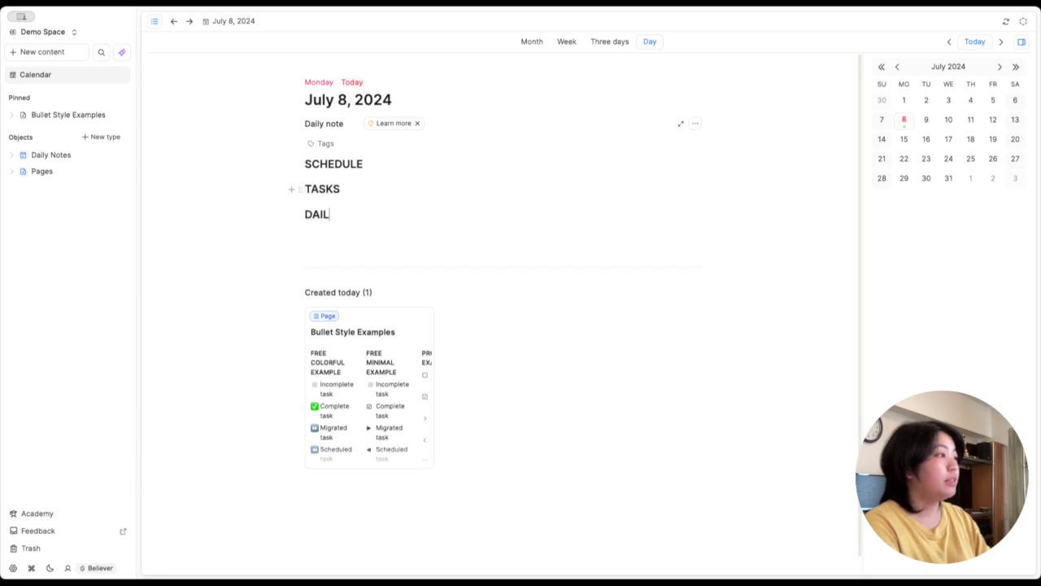
text(Y LOG)
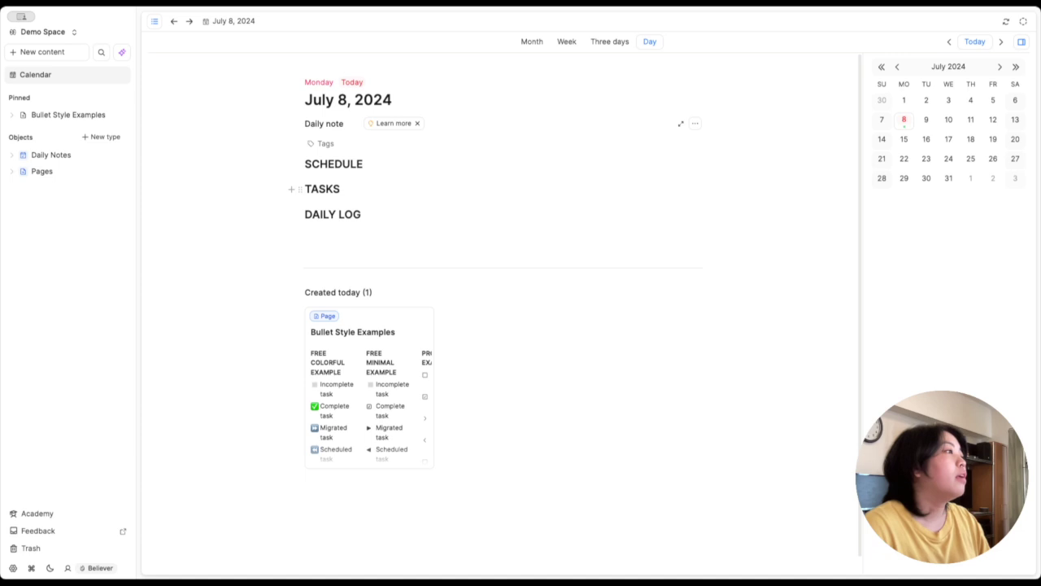
Step: Give the SCHEDULE heading a calendar icon and the TASKS heading a checklist icon
click(301, 165)
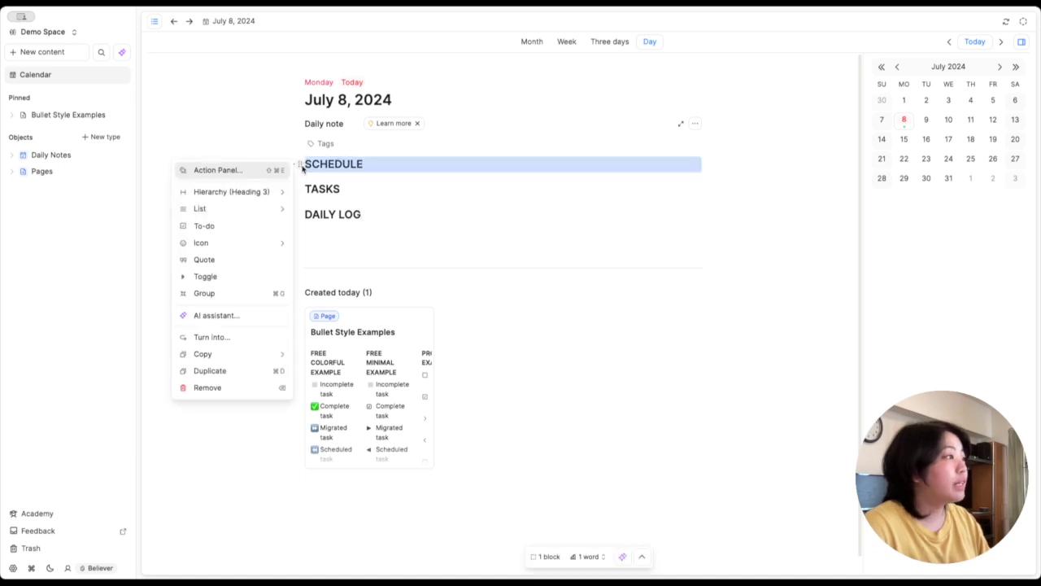
mouse_move(273, 242)
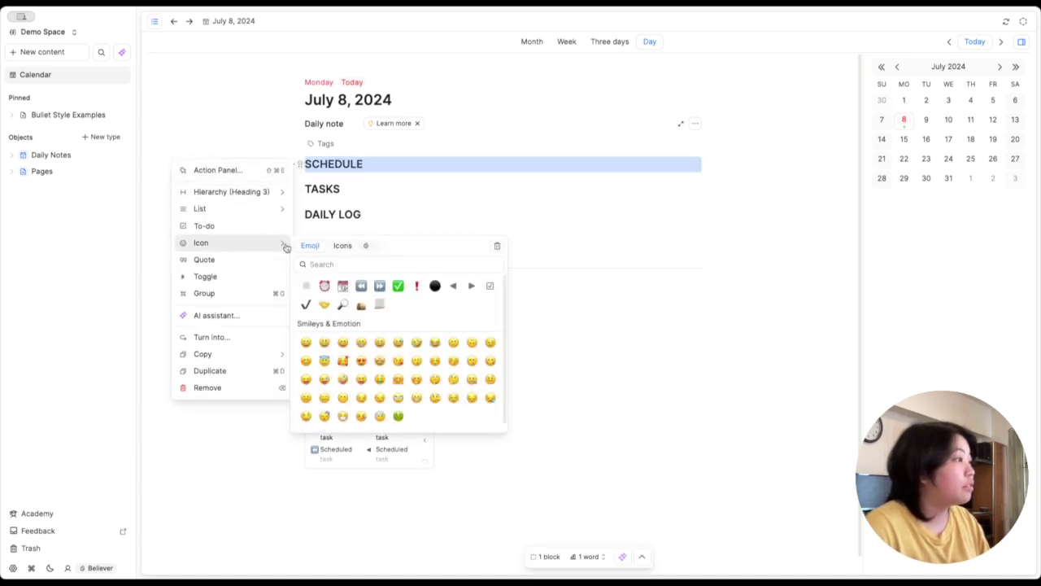
click(344, 247)
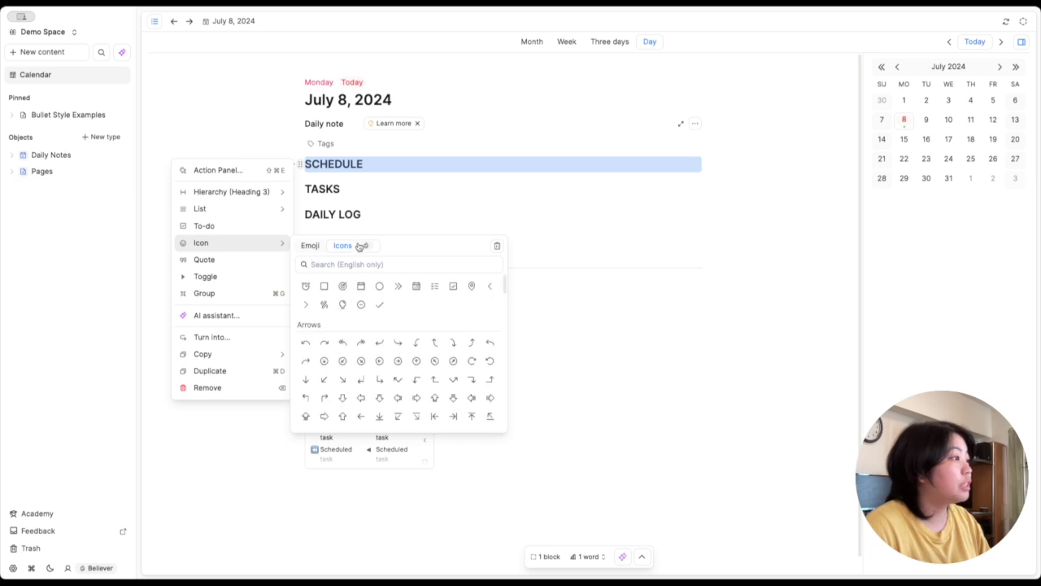
click(366, 297)
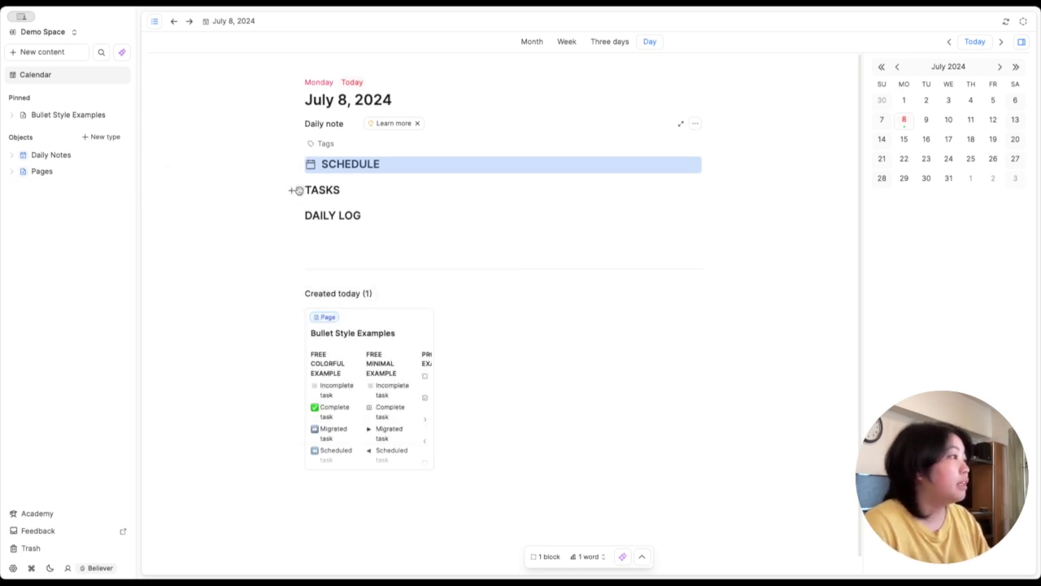
click(298, 191)
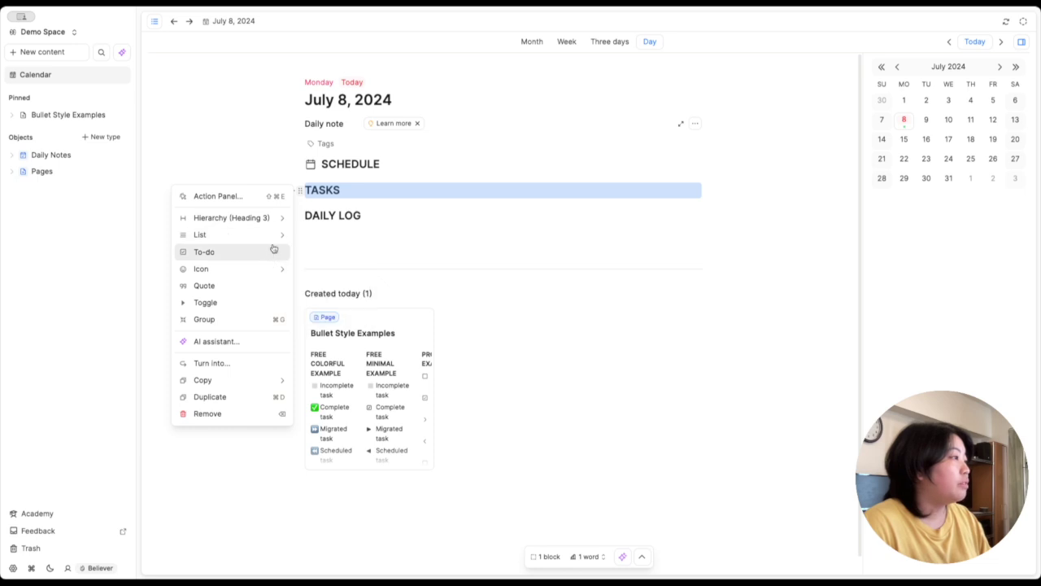
mouse_move(272, 268)
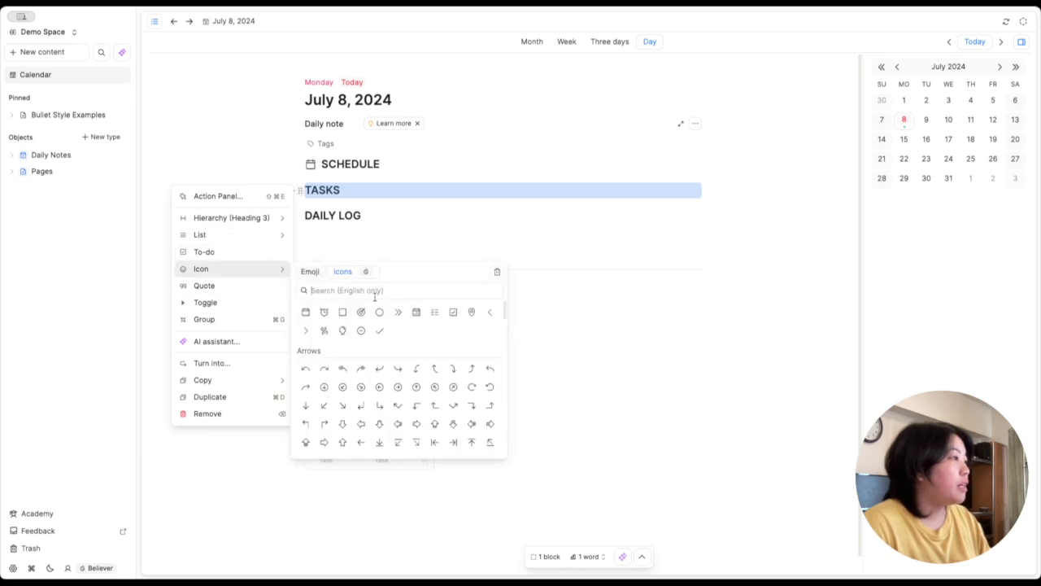
click(432, 314)
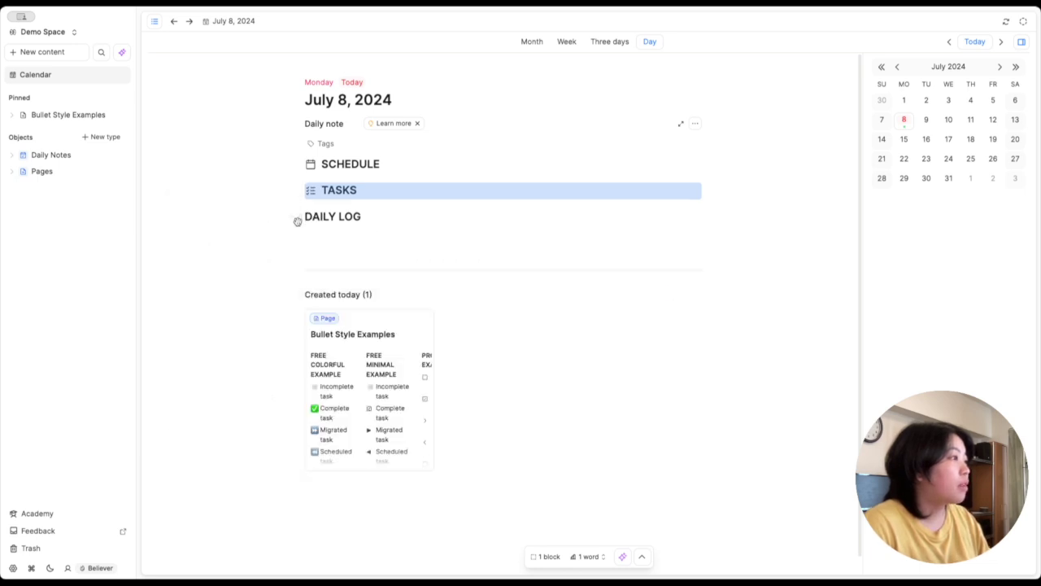
Step: Search the icon set for "writing" and give the DAILY LOG heading the pencil-with-line icon
click(298, 217)
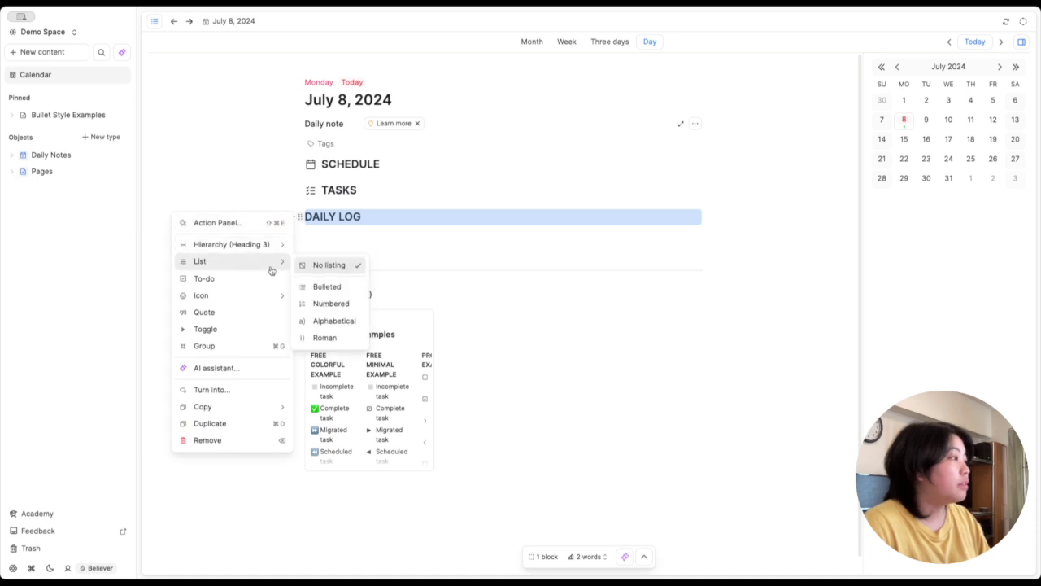
mouse_move(271, 300)
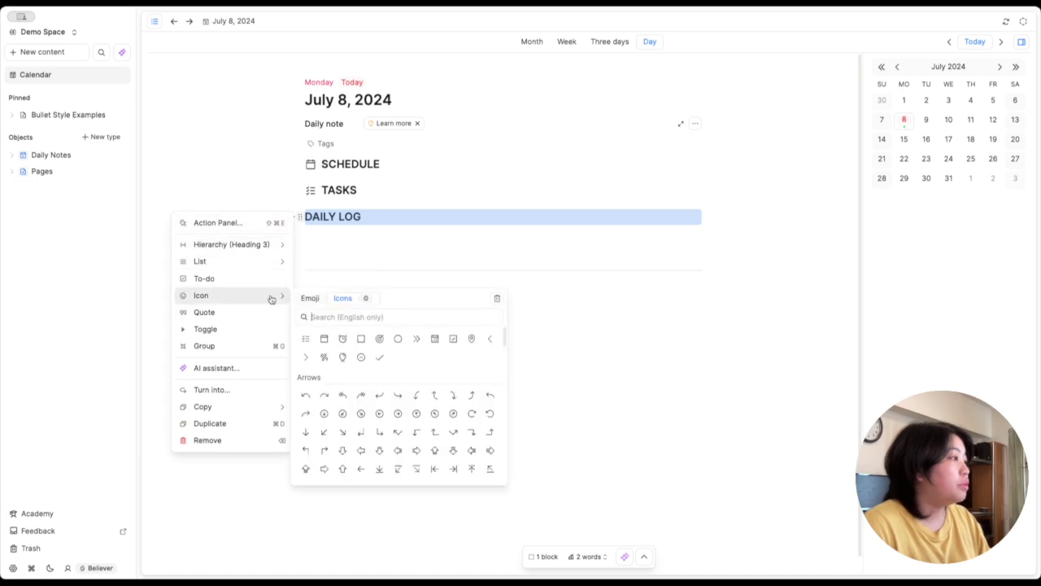
click(398, 317)
text(writin)
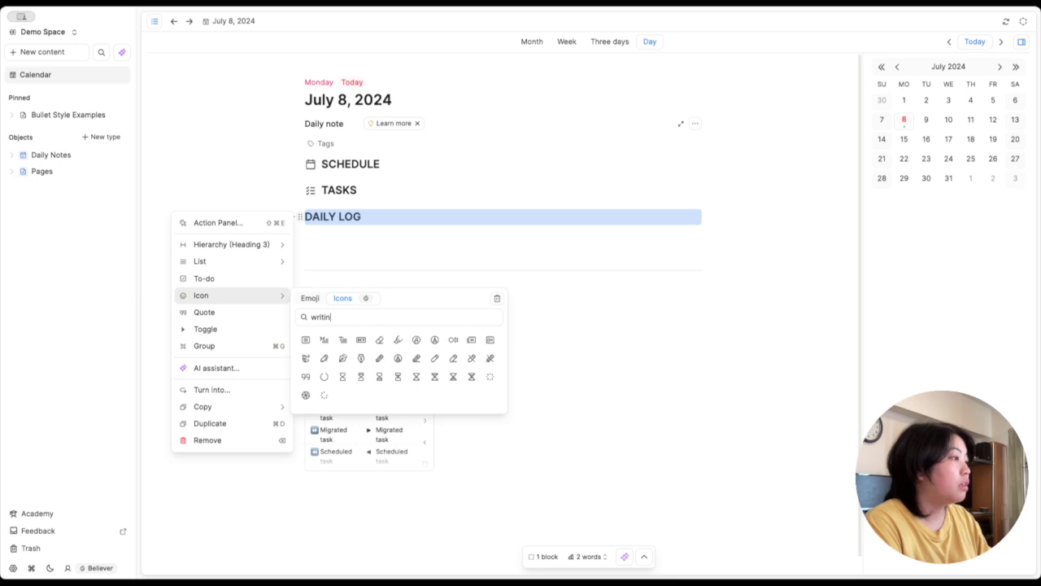
text(g)
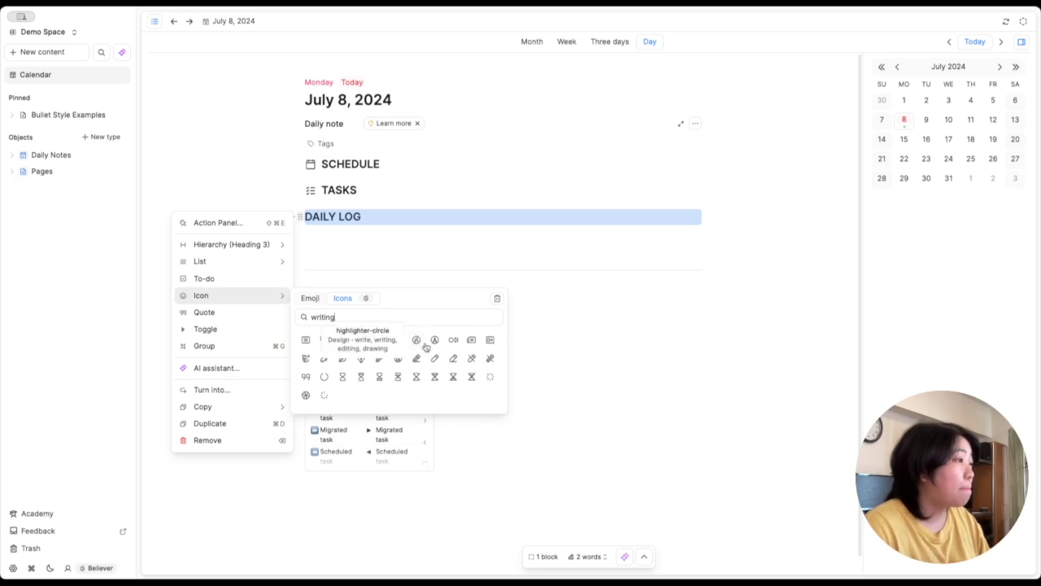
click(454, 359)
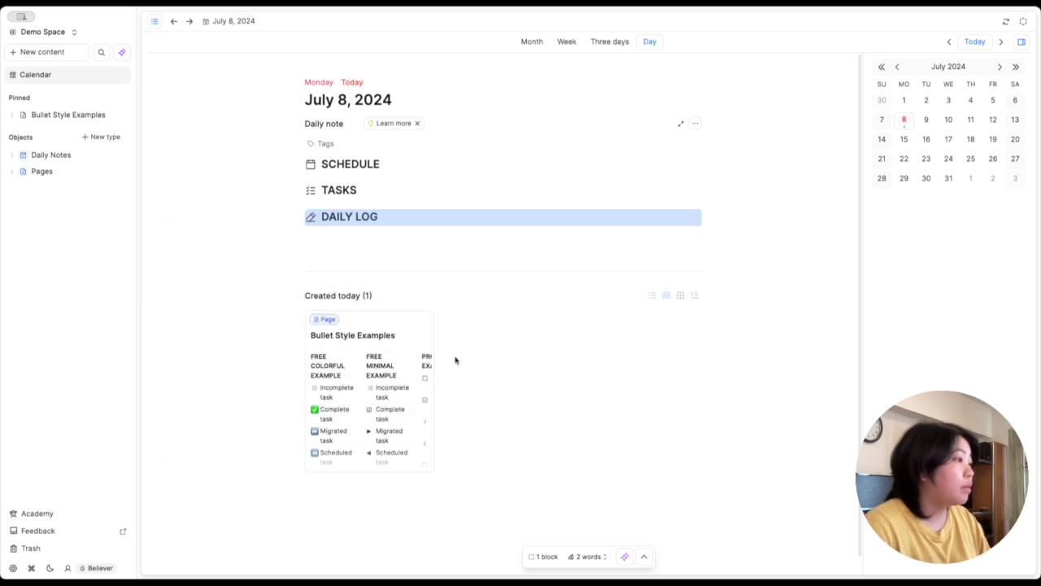
click(410, 243)
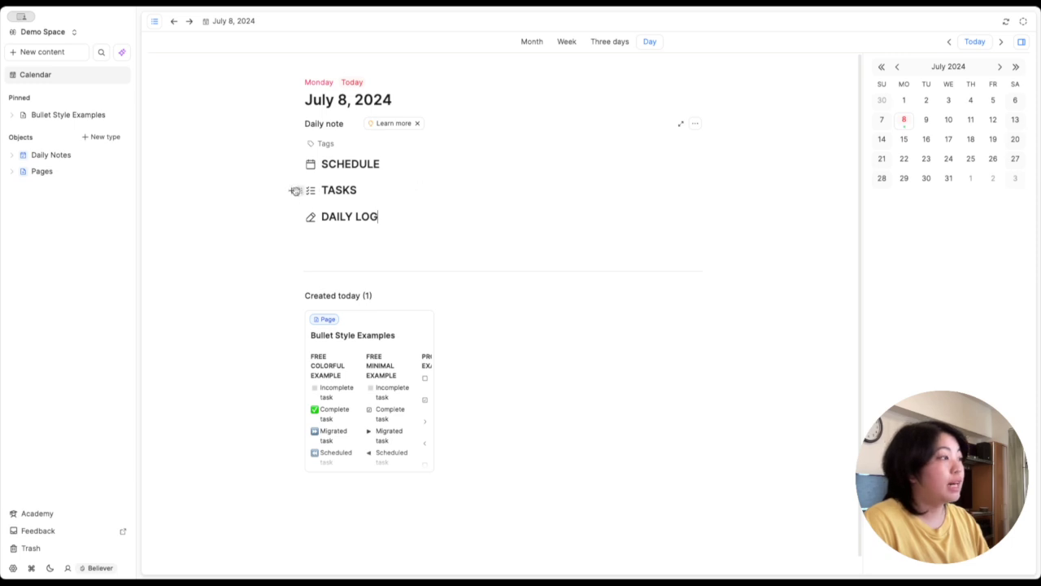
Step: Move the TASKS heading into a second column beside SCHEDULE and start an empty line under SCHEDULE
drag(297, 191, 693, 168)
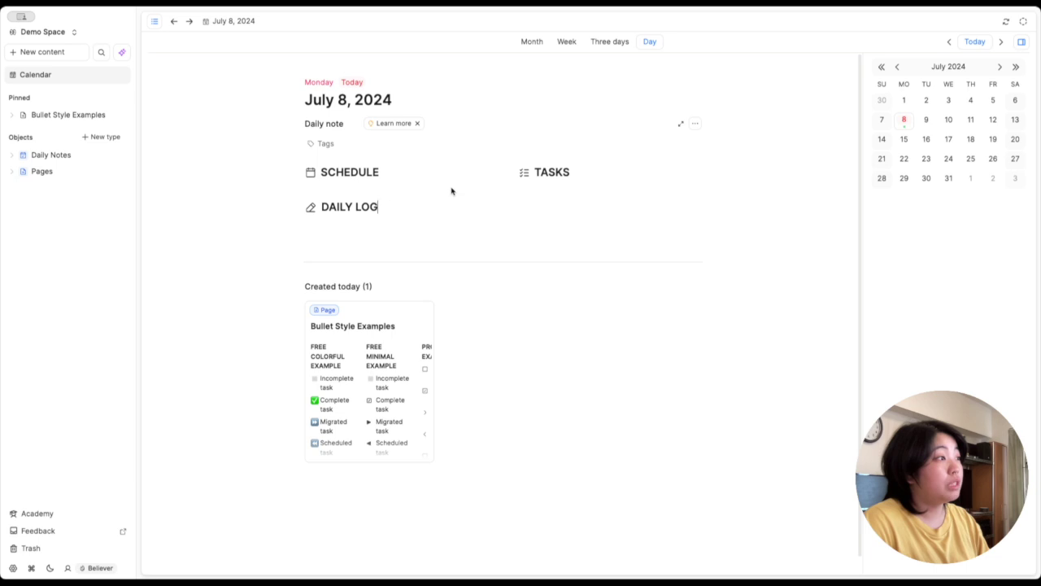
click(399, 174)
key(Return)
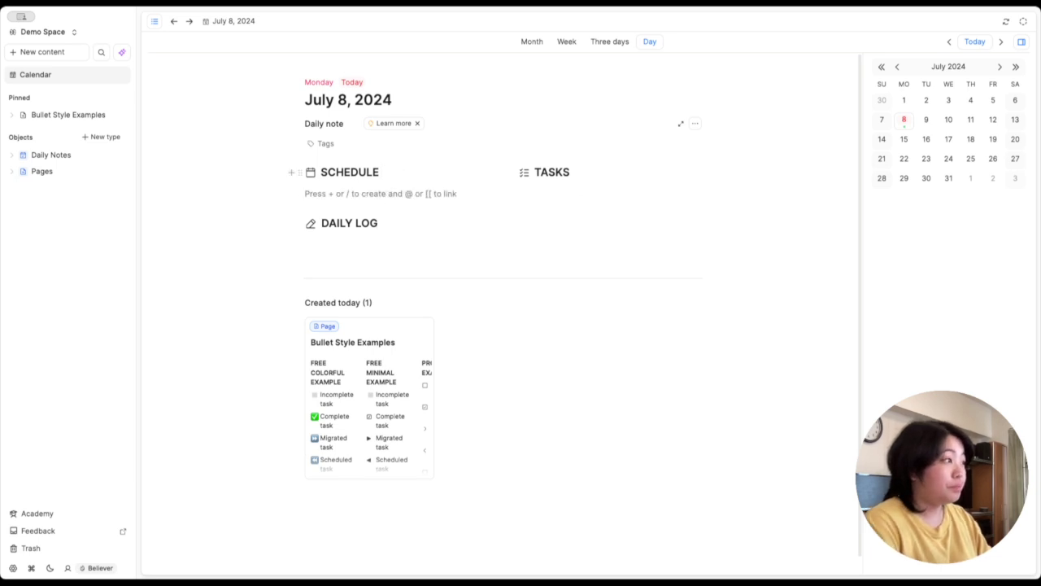
Step: Add a "Test Event" entry with a circle icon on the empty line under SCHEDULE
text(/)
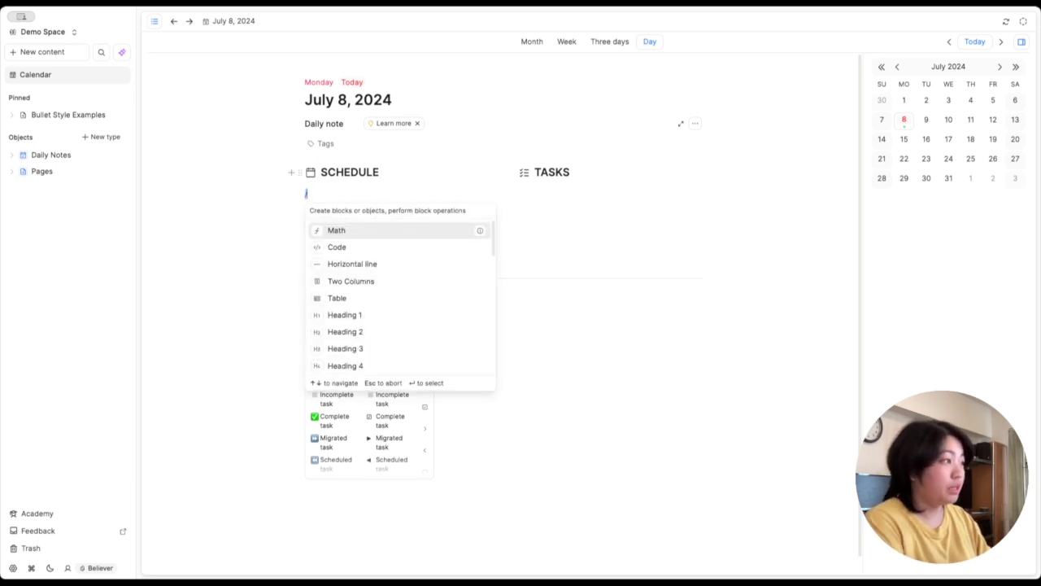
text(icon)
key(Return)
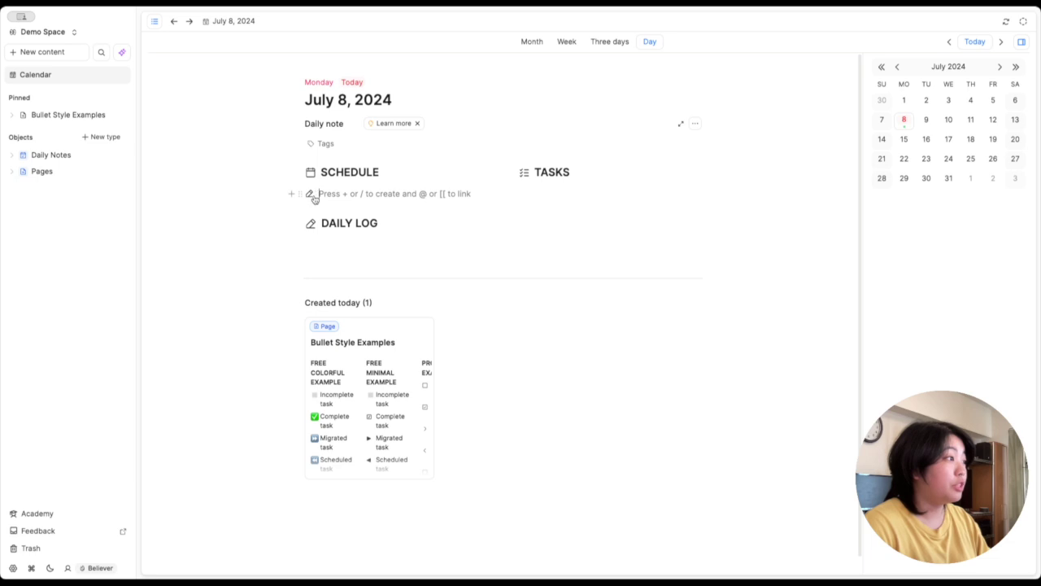
click(310, 193)
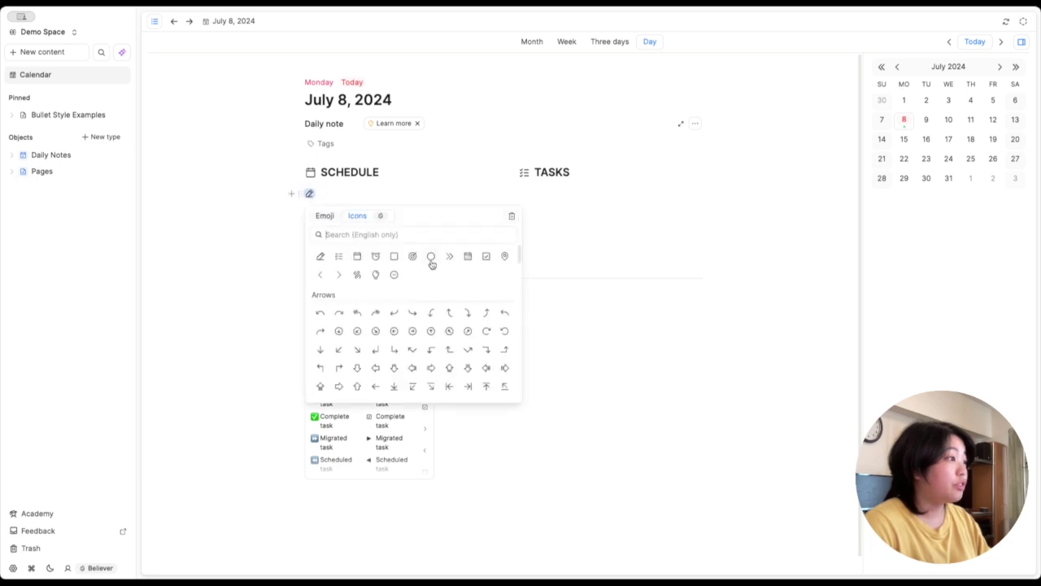
click(431, 260)
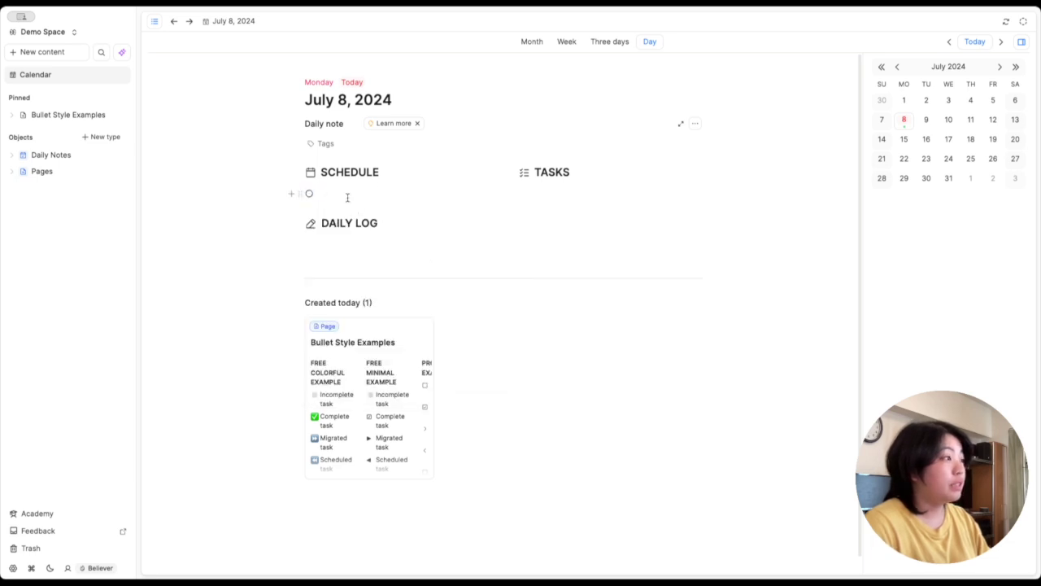
click(335, 198)
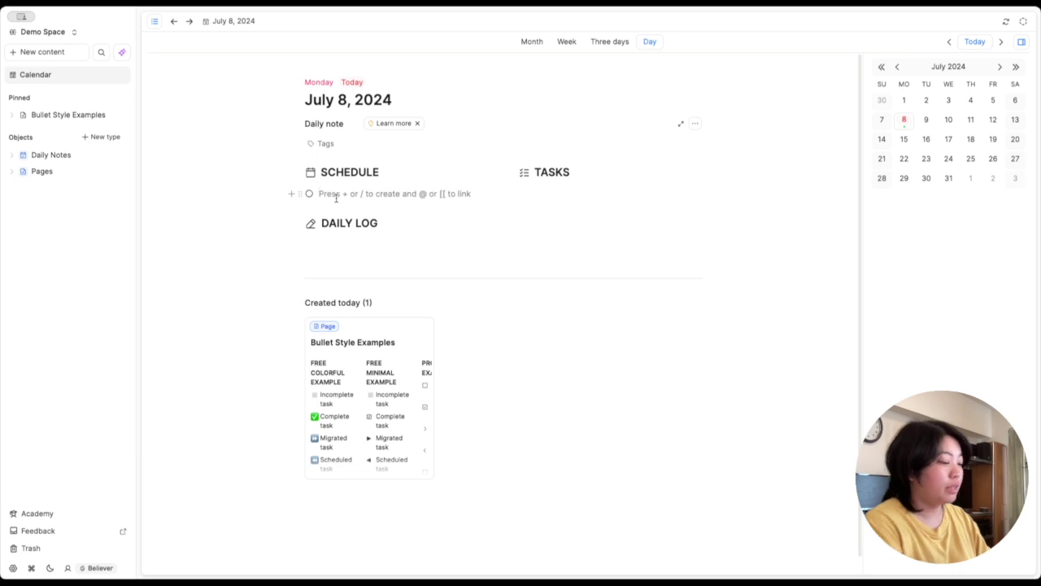
text(Test Event)
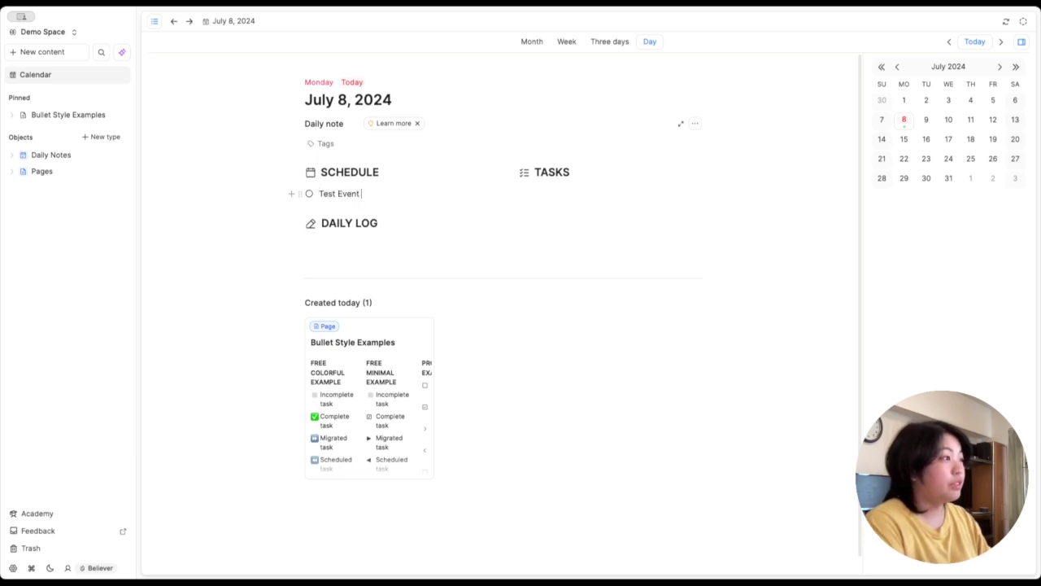
Step: Add a "Test Task" entry with an empty square icon on a new line under TASKS
click(583, 173)
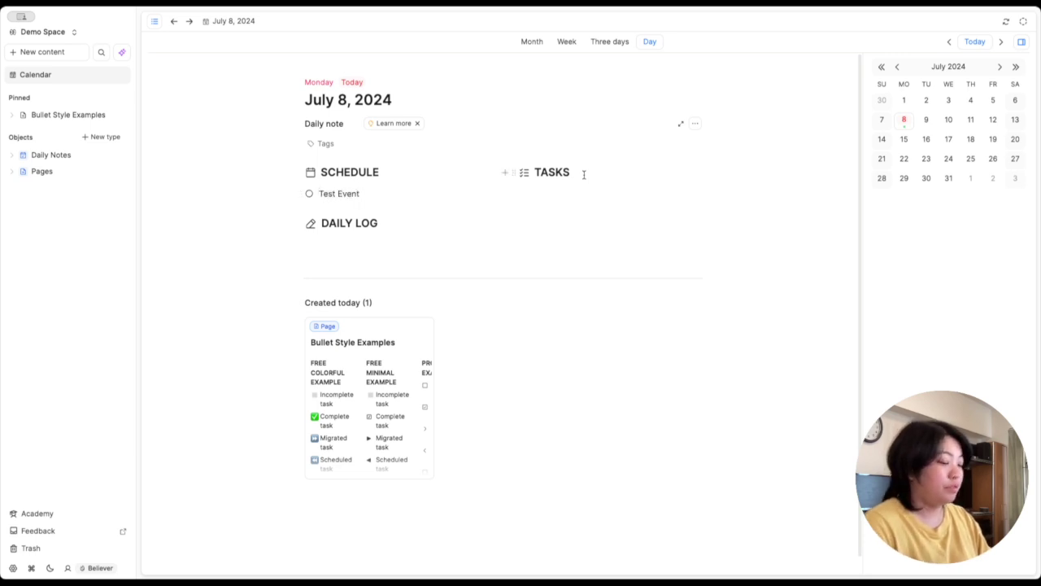
key(Return)
text(/)
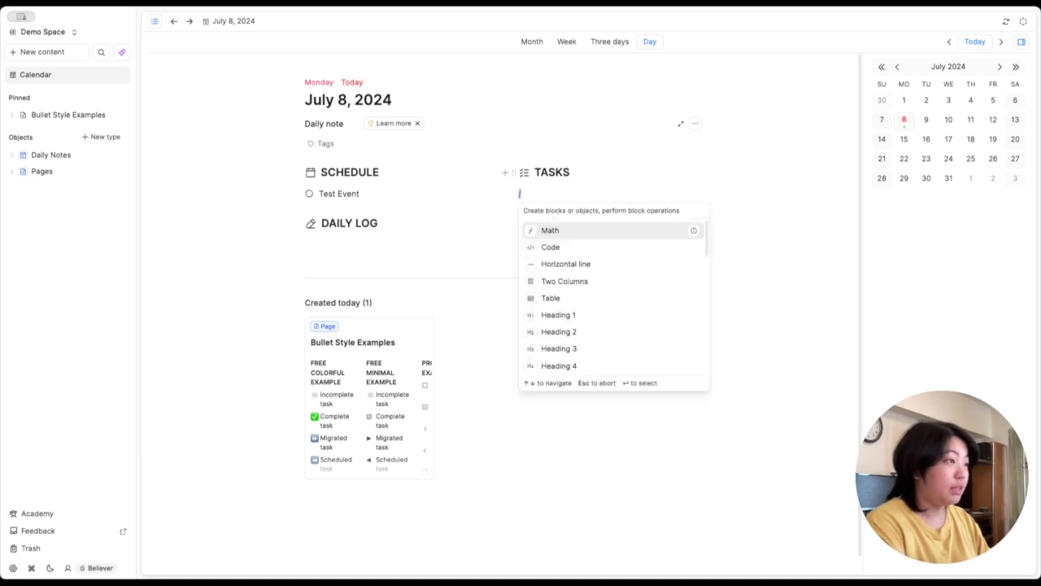
text(task)
key(Return)
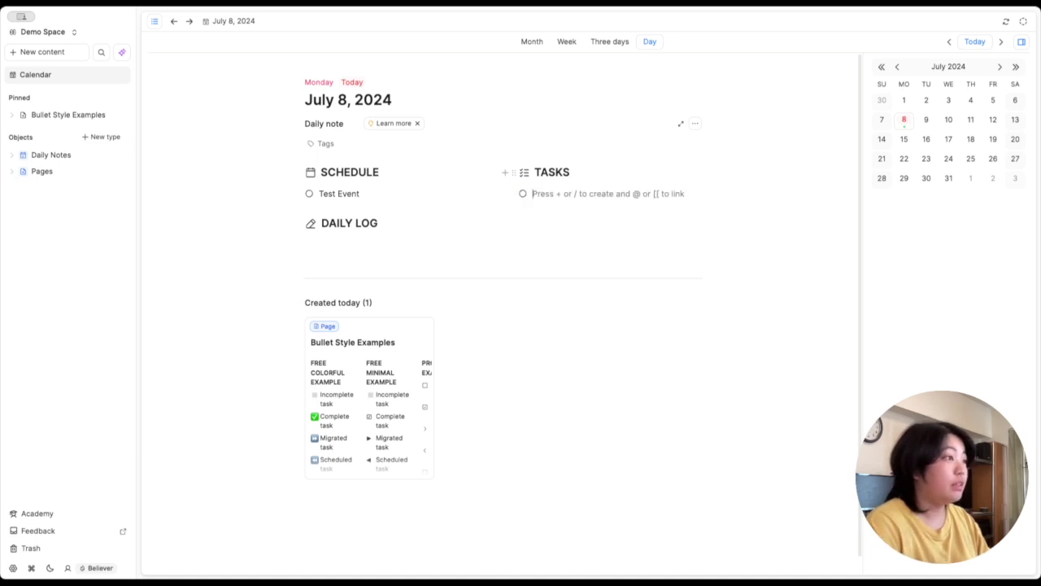
click(523, 196)
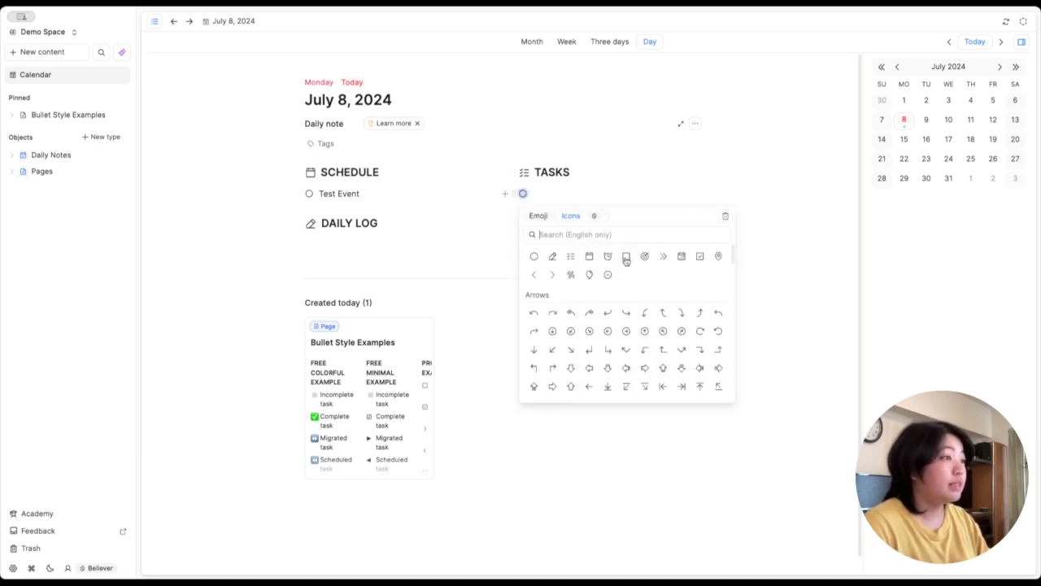
click(625, 257)
click(567, 189)
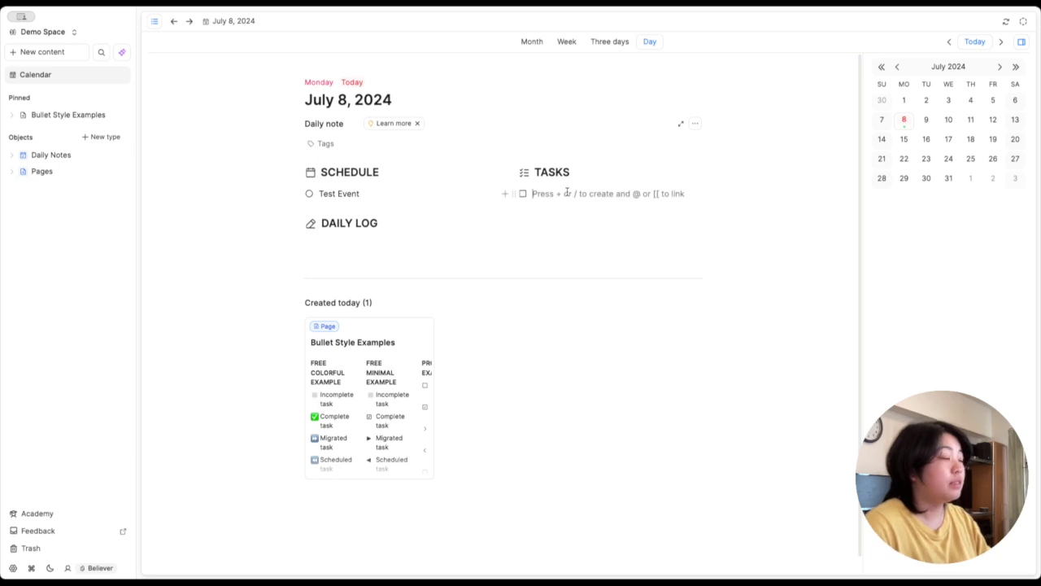
text(Test Task)
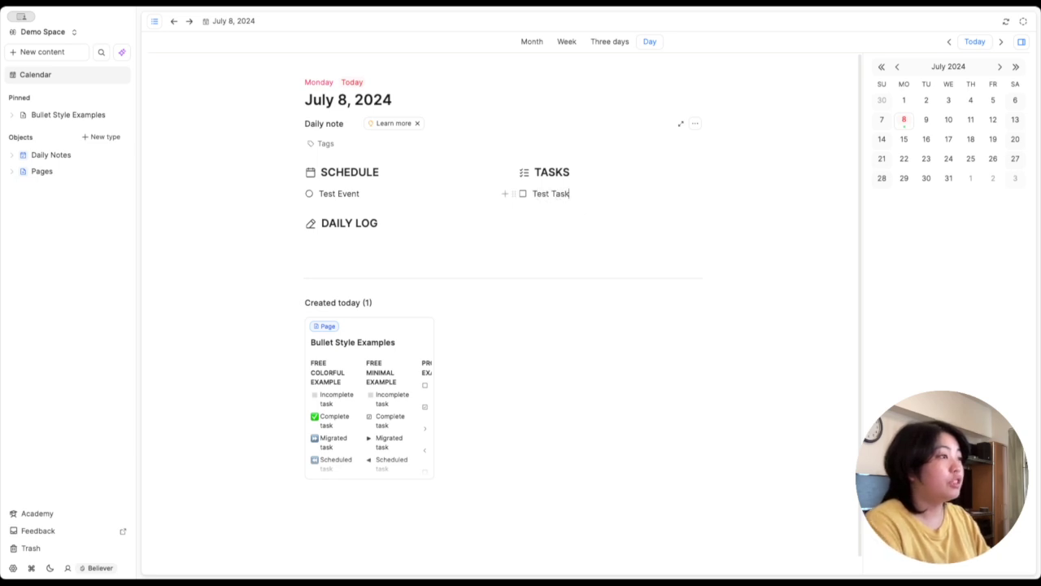
Step: Insert the current time on a new line without an icon under DAILY LOG
click(412, 231)
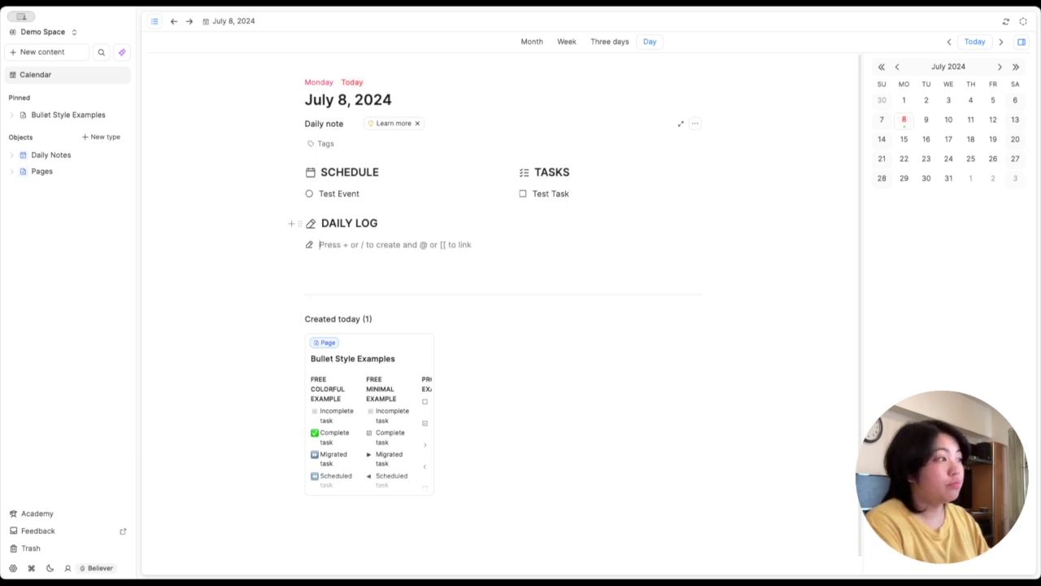
key(BackSpace)
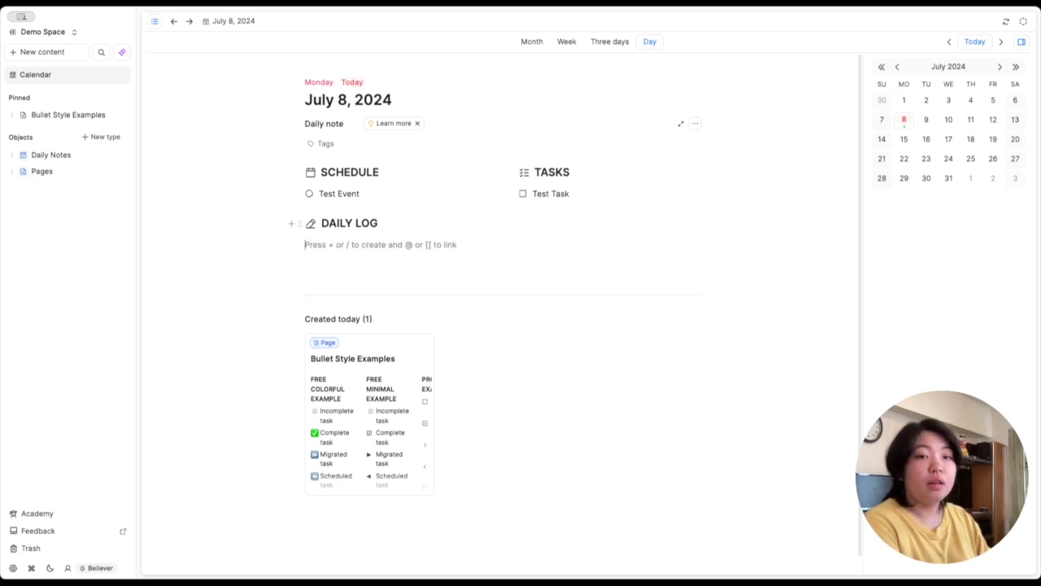
text(/now)
key(Return)
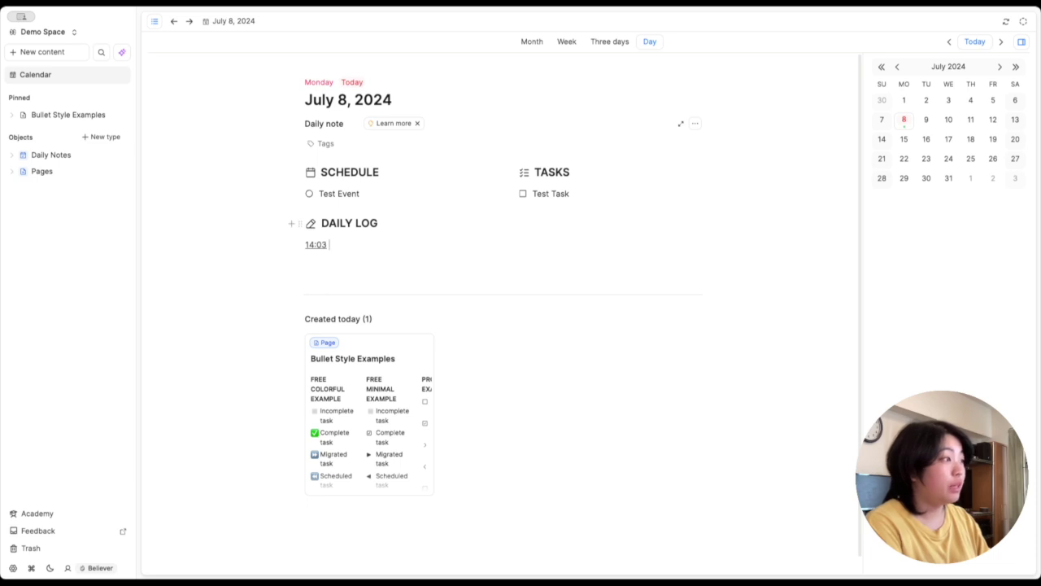
Step: Write the log entry "Hello! I am recording the Capacities video right now!" after the timestamp
text(Hello! I am )
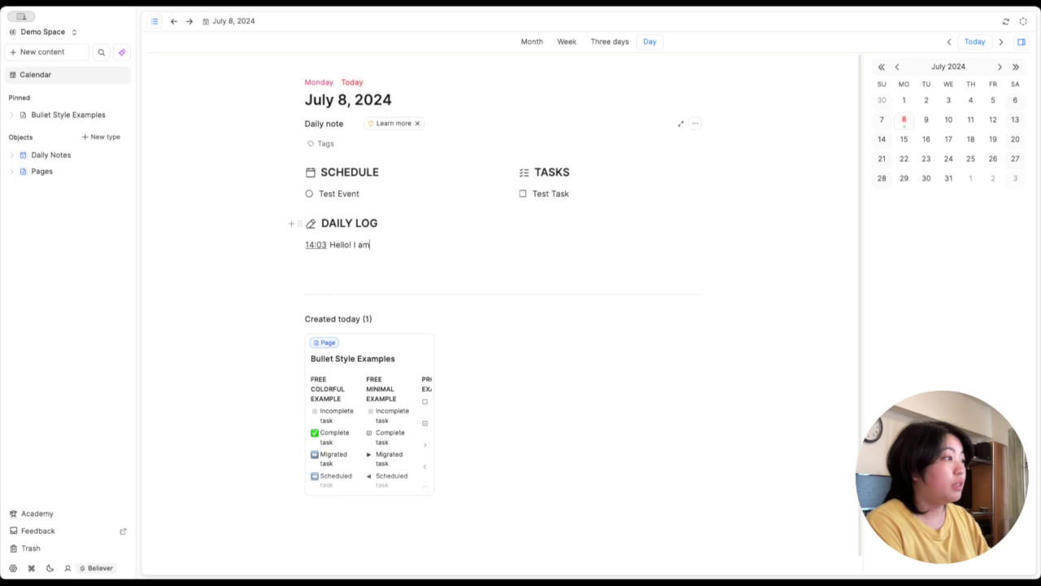
text(recording the)
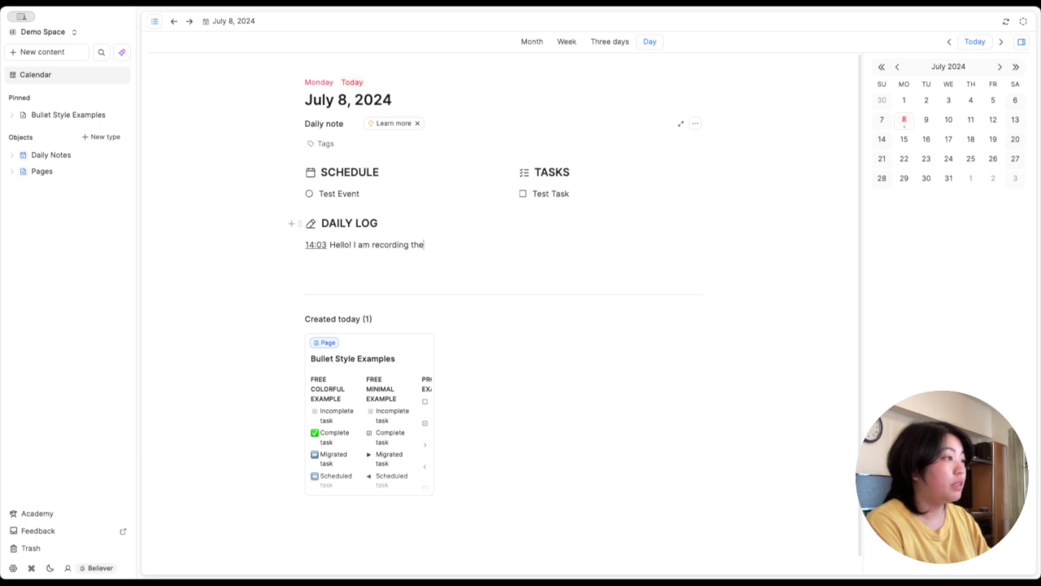
text( Capacities )
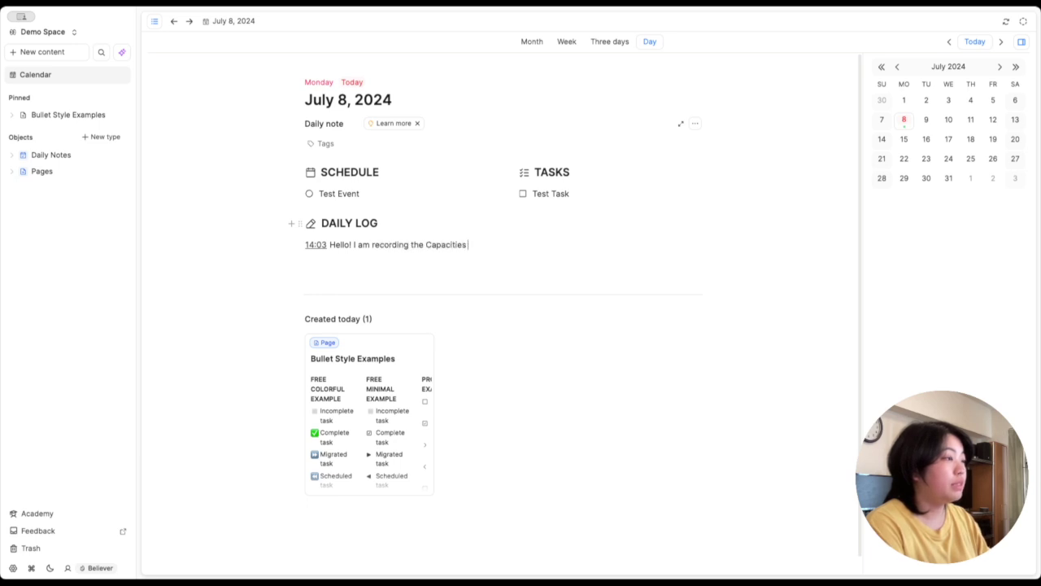
text(video )
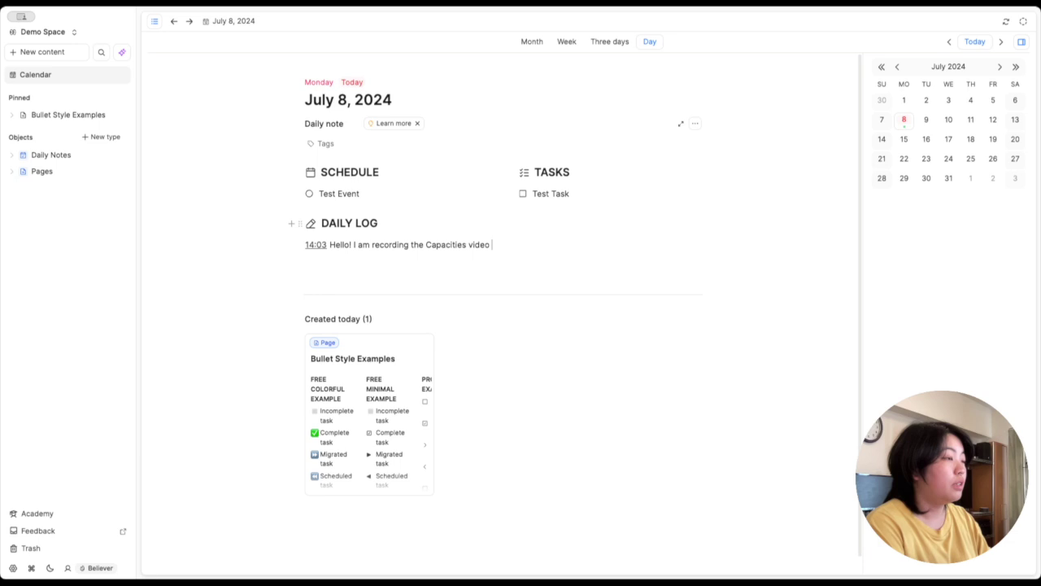
text(right now)
key(BackSpace)
text(3)
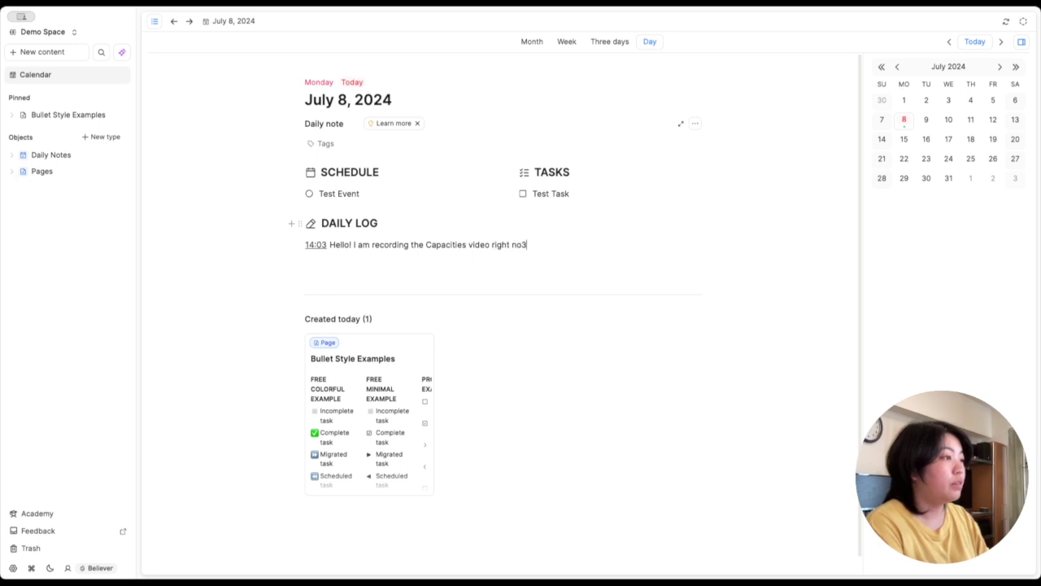
key(BackSpace)
text(w!)
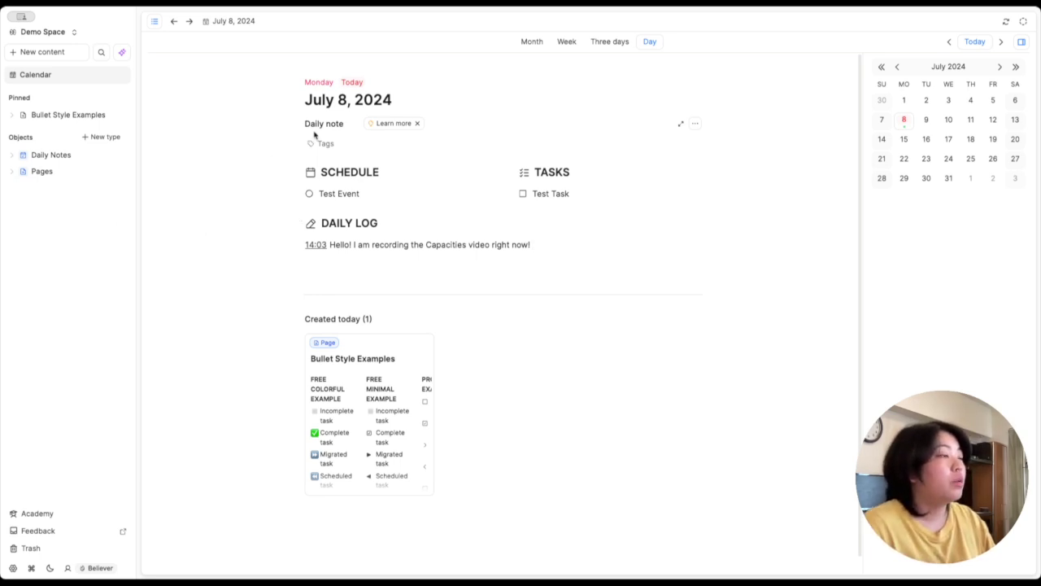
Step: Add a second "Test Task" entry with the same square icon below the first under TASKS
click(595, 196)
key(Return)
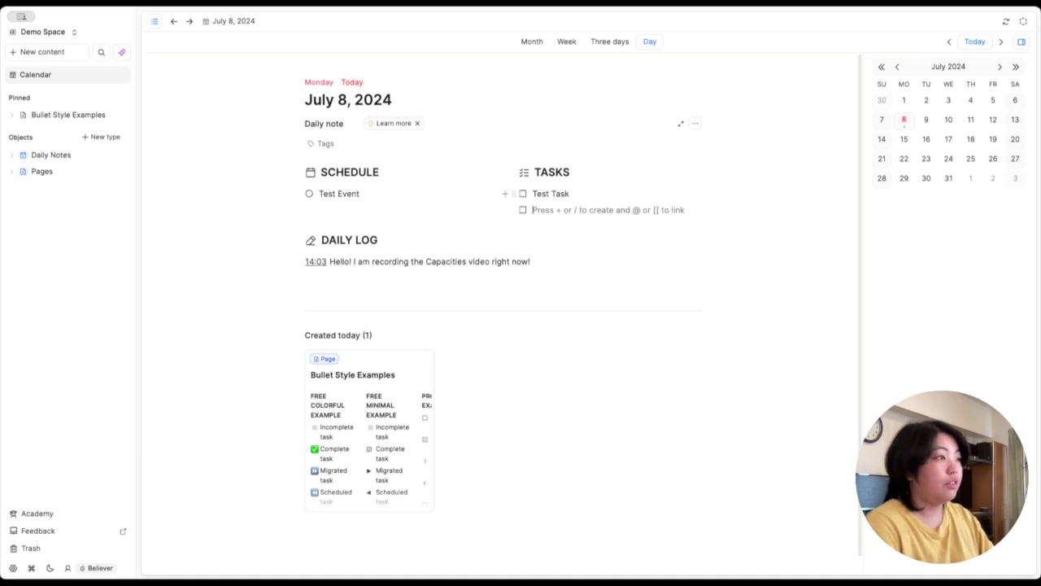
text(Test Task)
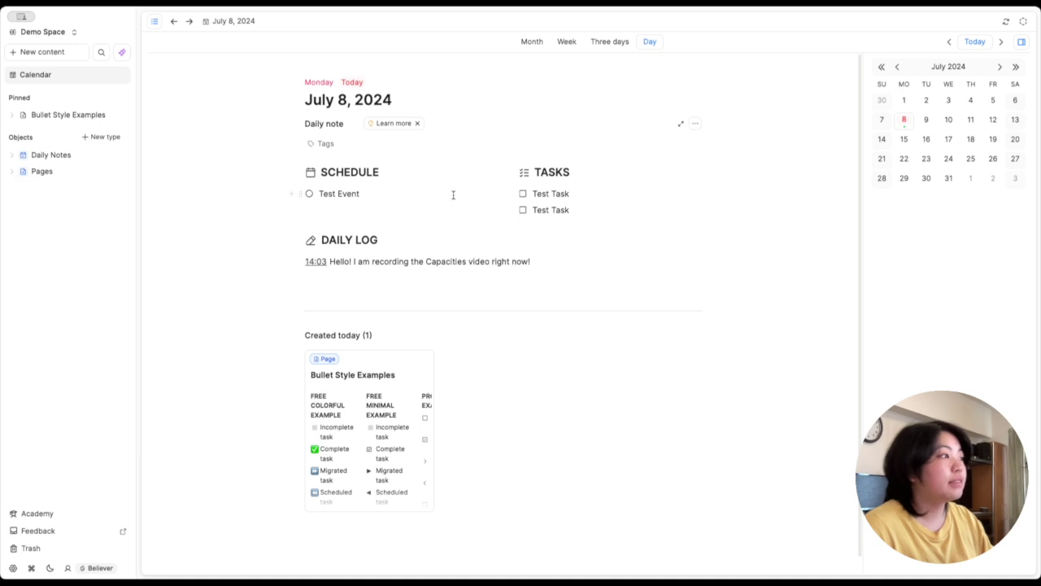
Step: Give the first Test Task a checked-box icon and the second a right-chevron icon, and start a new line below them
click(524, 195)
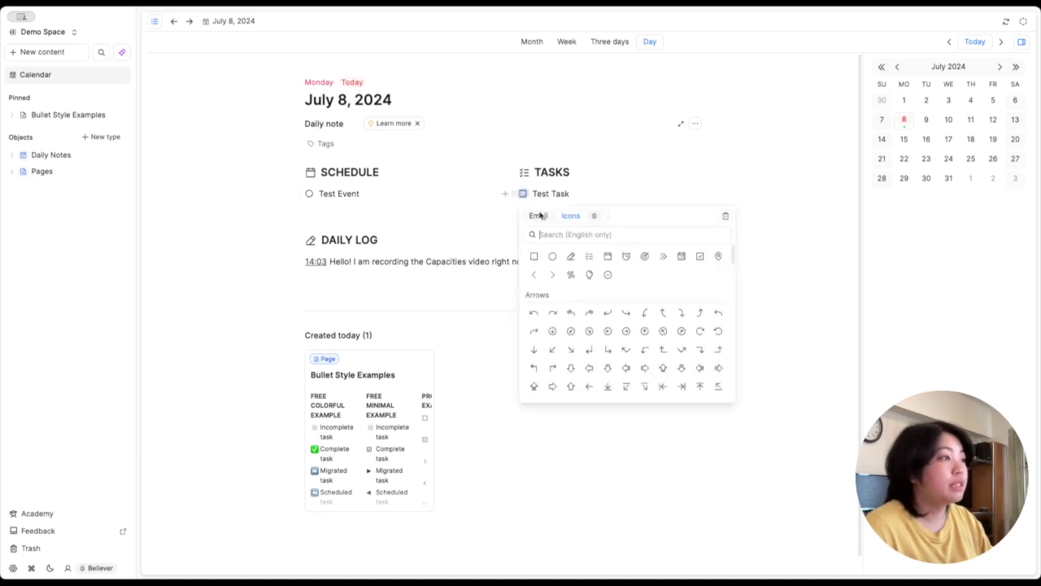
click(702, 257)
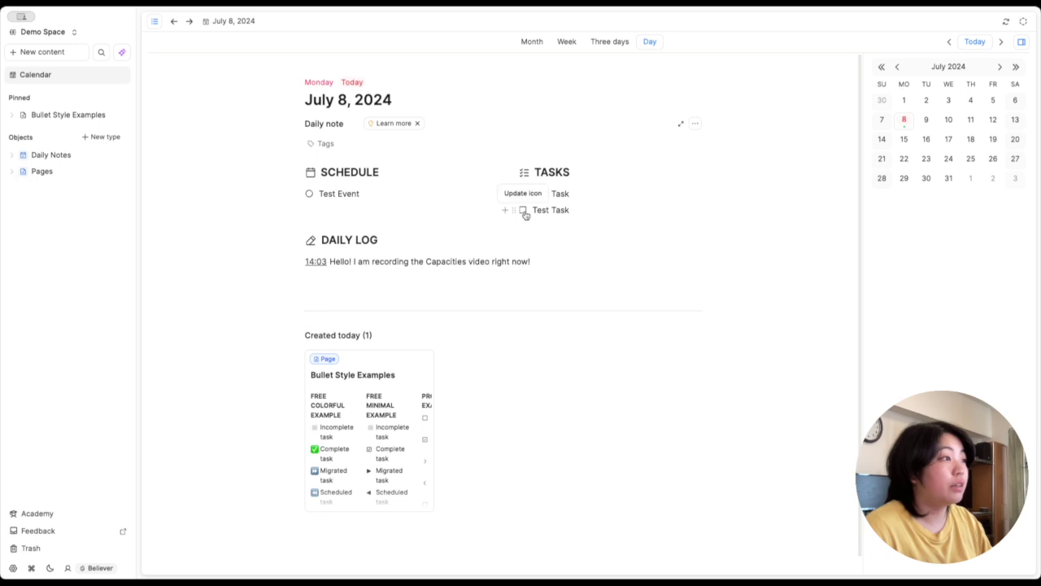
click(523, 211)
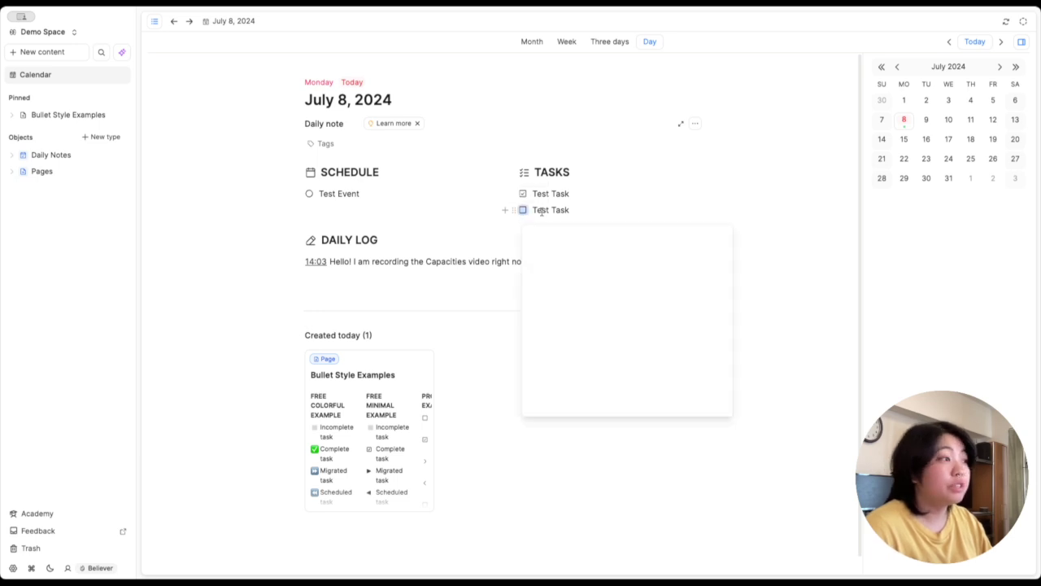
click(552, 291)
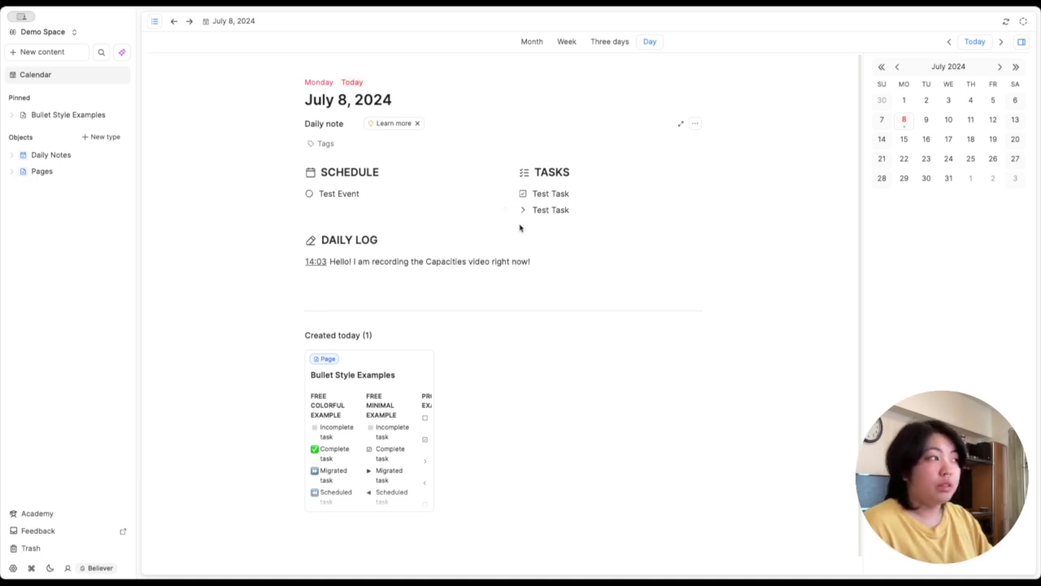
click(596, 211)
key(Return)
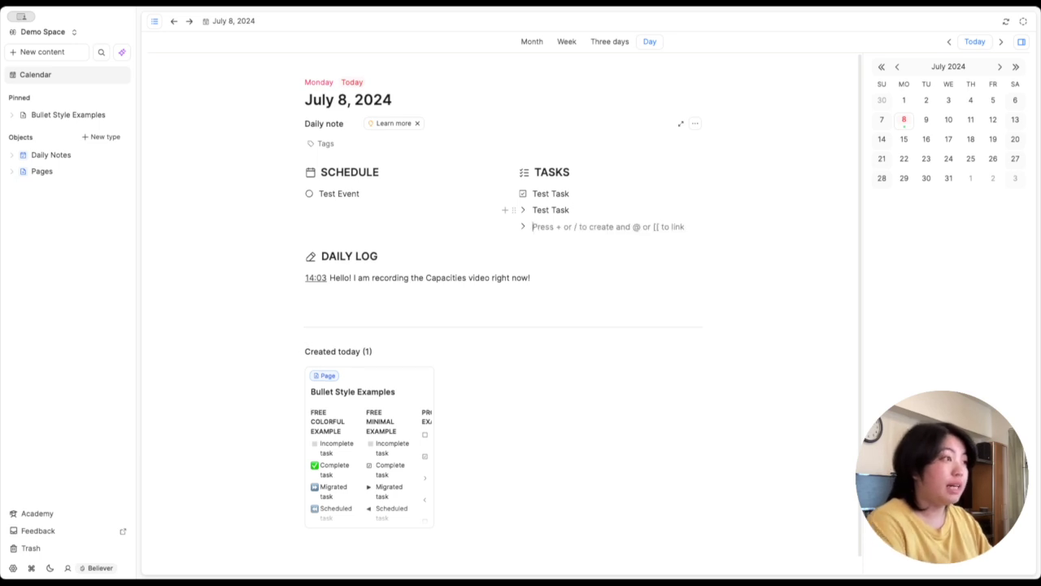
text(/todo)
key(Down)
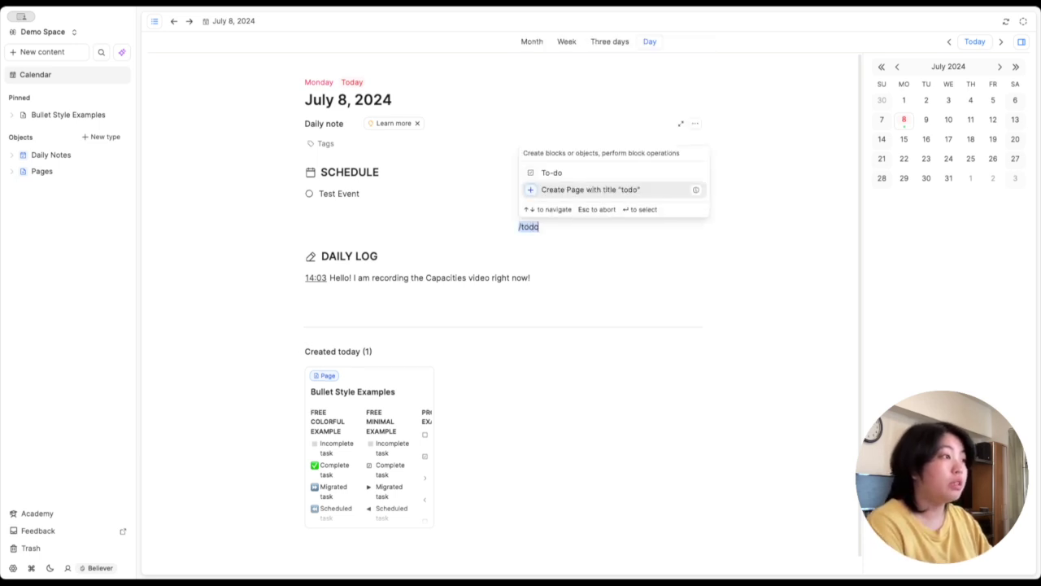
key(Return)
key(super+z)
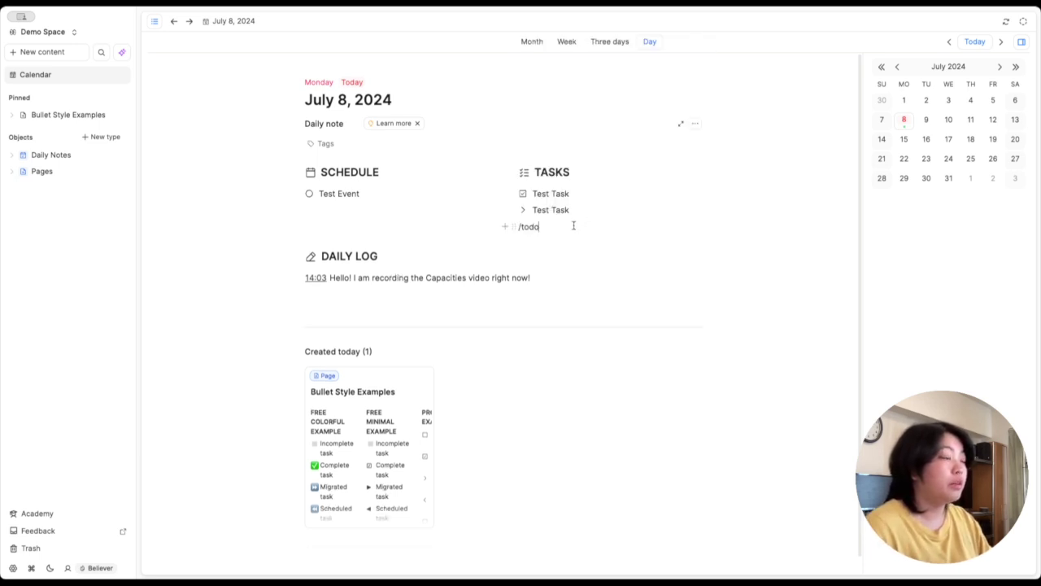
key(BackSpace)
key(BackSpace)
key(BackSpace)
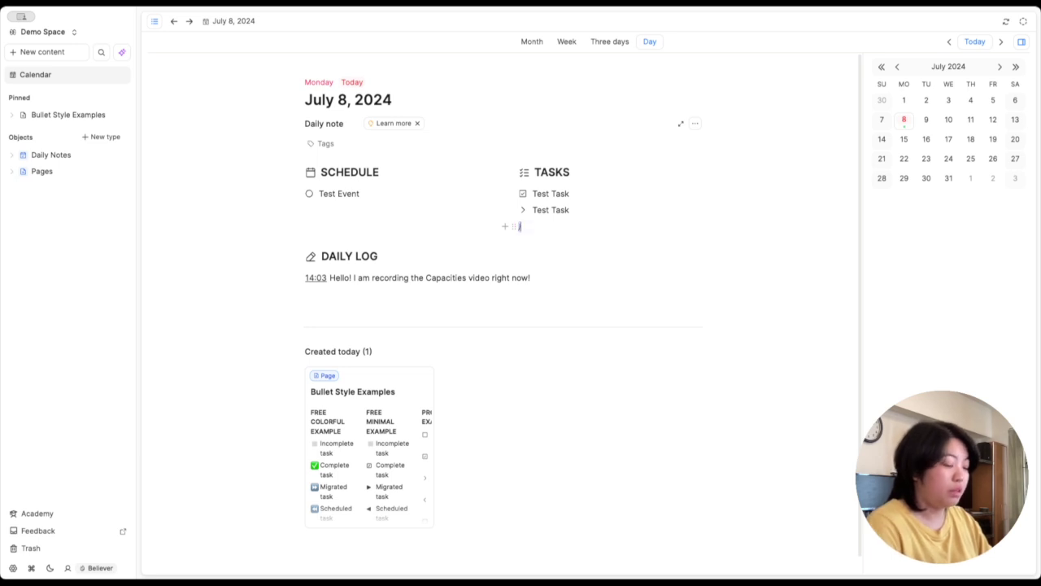
Step: Add a to-do block reading "Test task" on the new line under TASKS and mark it complete
text(todo)
key(Return)
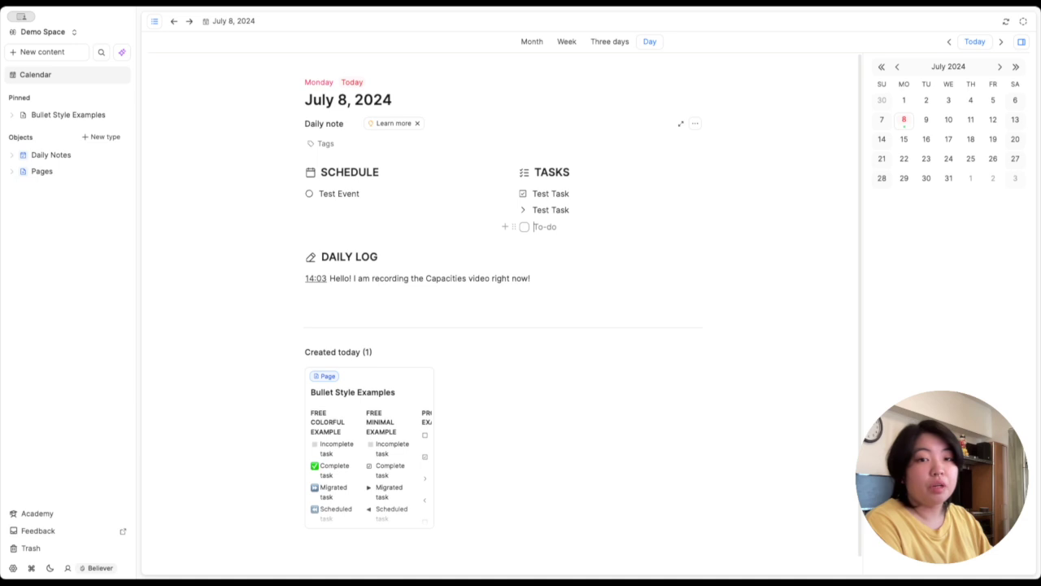
text(Test)
text(task)
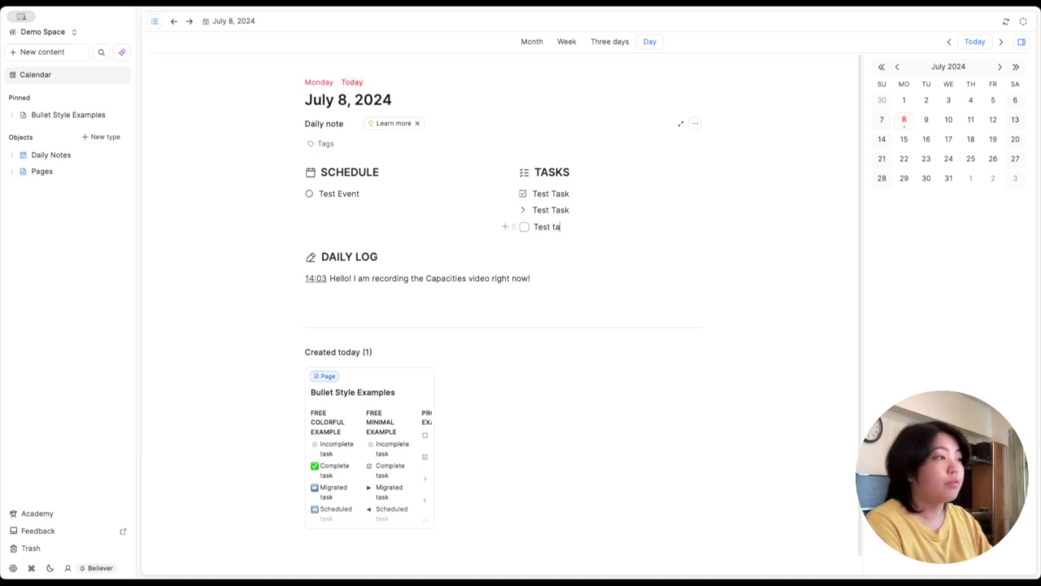
click(524, 228)
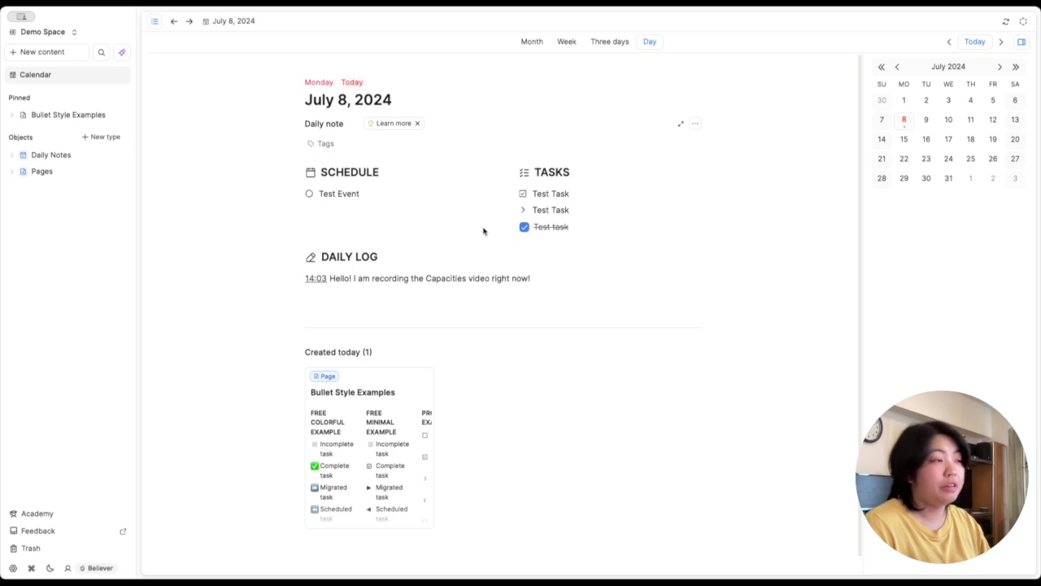
Step: Remove the completed to-do block and its leftover empty line under TASKS
drag(581, 226, 524, 228)
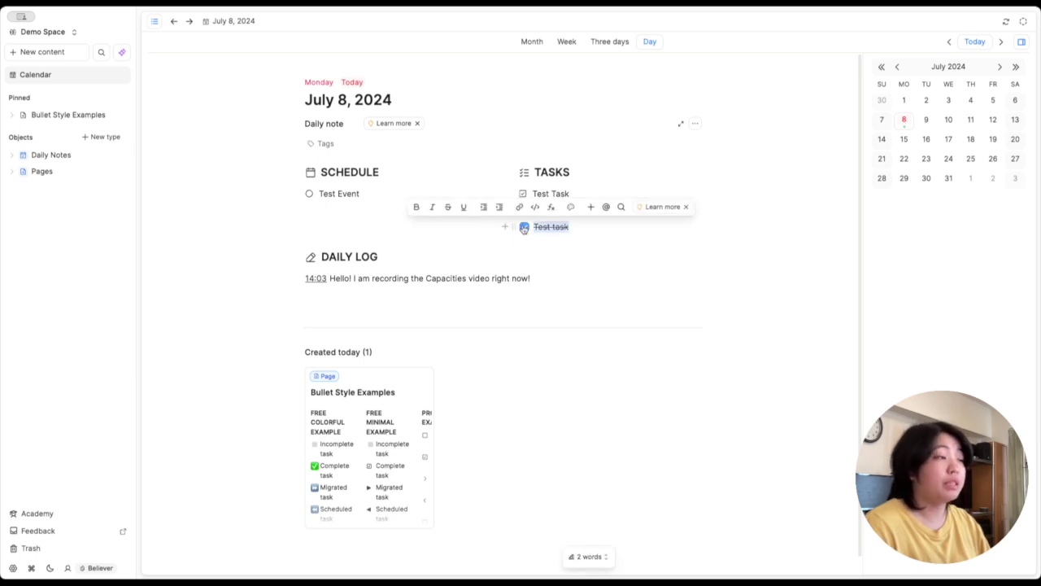
key(BackSpace)
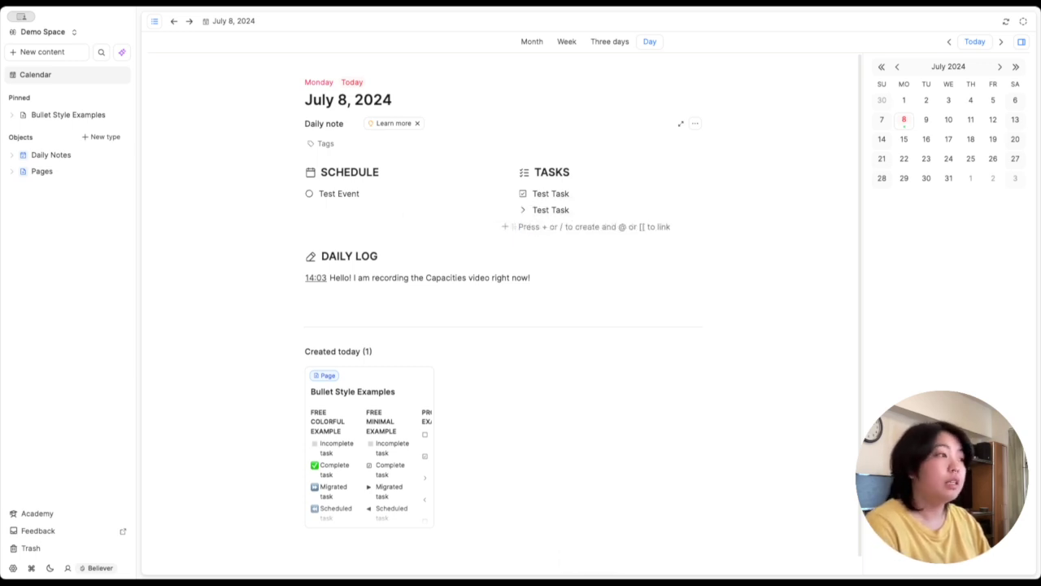
key(BackSpace)
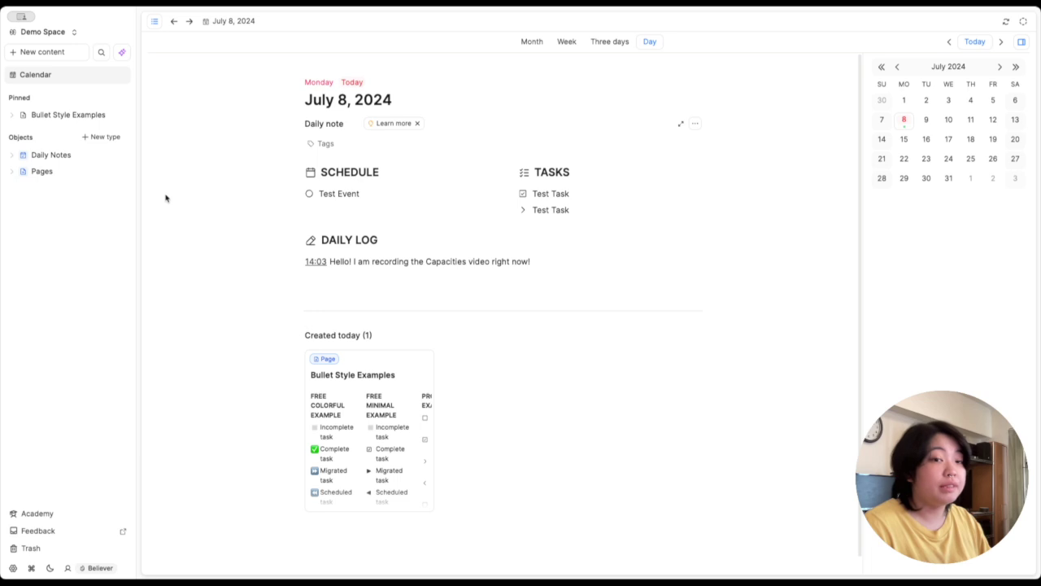
Step: Create a custom object type named "Weekly Note" with the plural "Weekly Notes" and a calendar icon
click(95, 138)
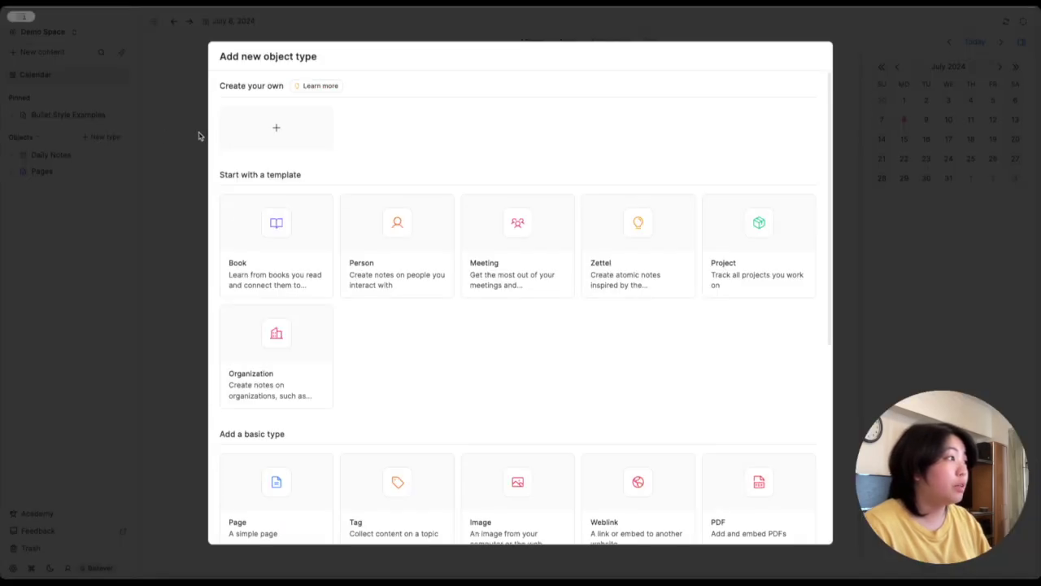
click(277, 128)
click(651, 96)
text(W)
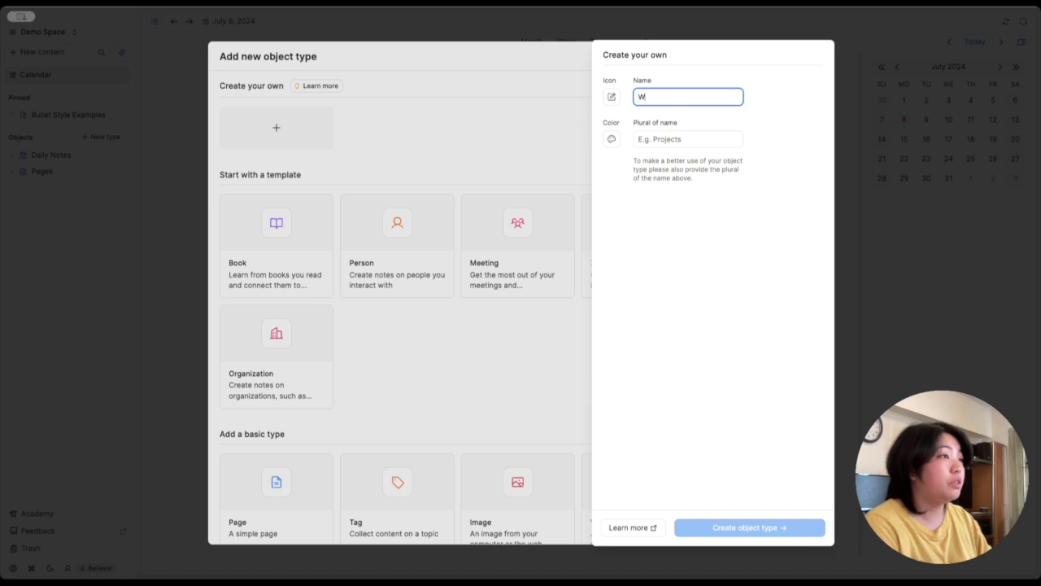
text(eekly Note)
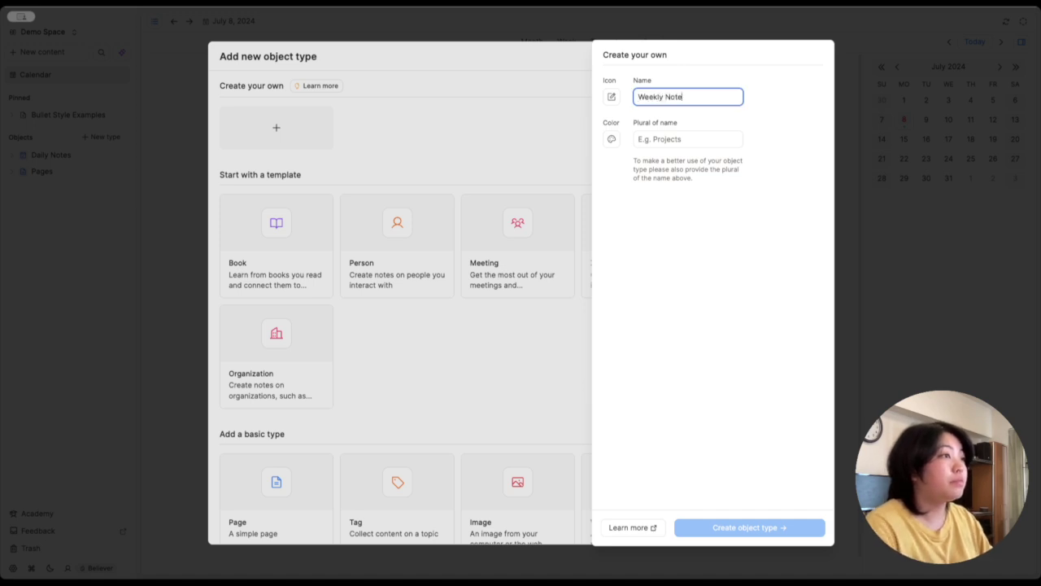
click(702, 140)
text(Weekly Notes)
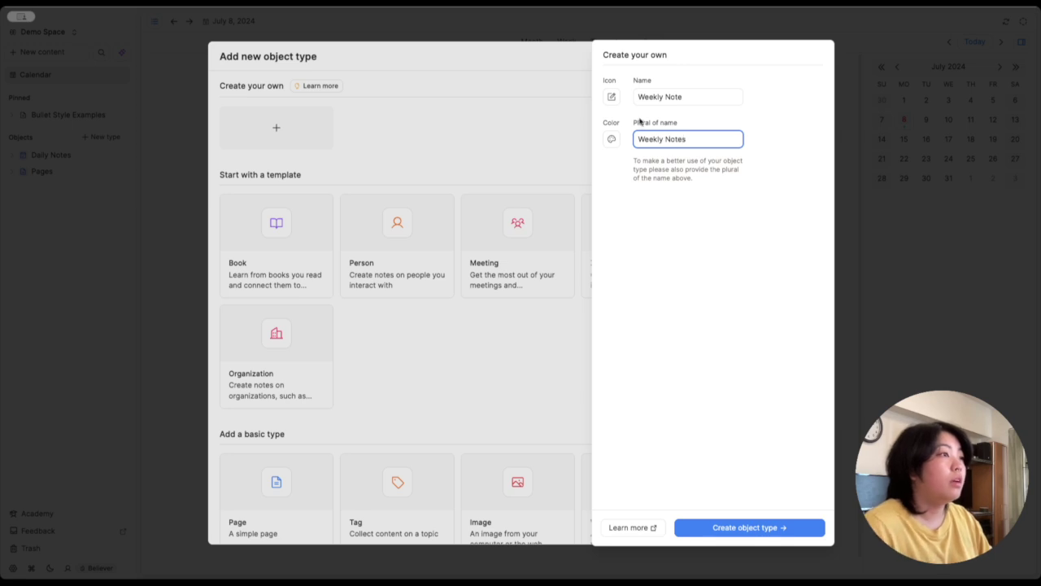
click(612, 98)
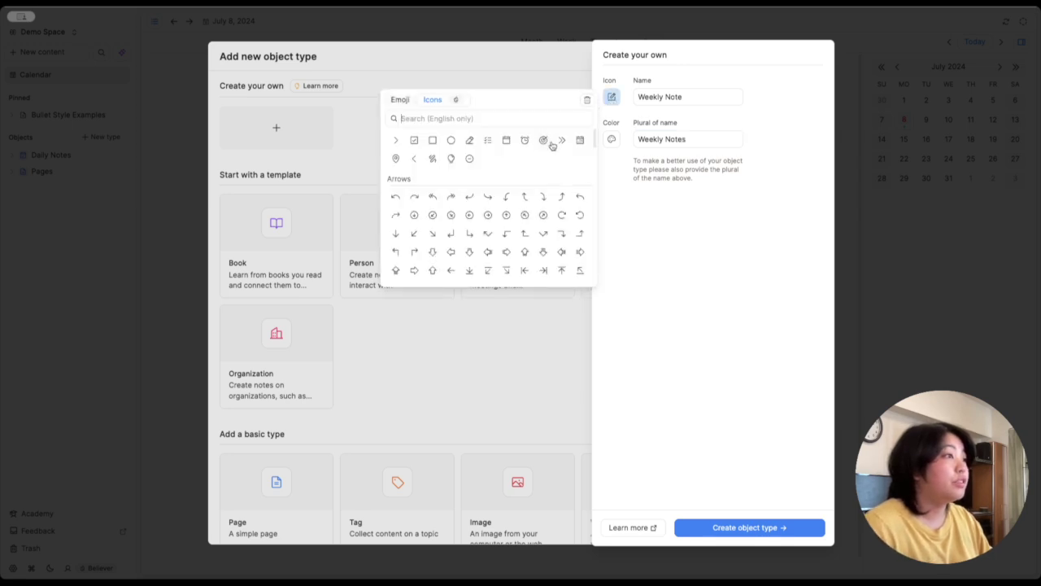
click(580, 140)
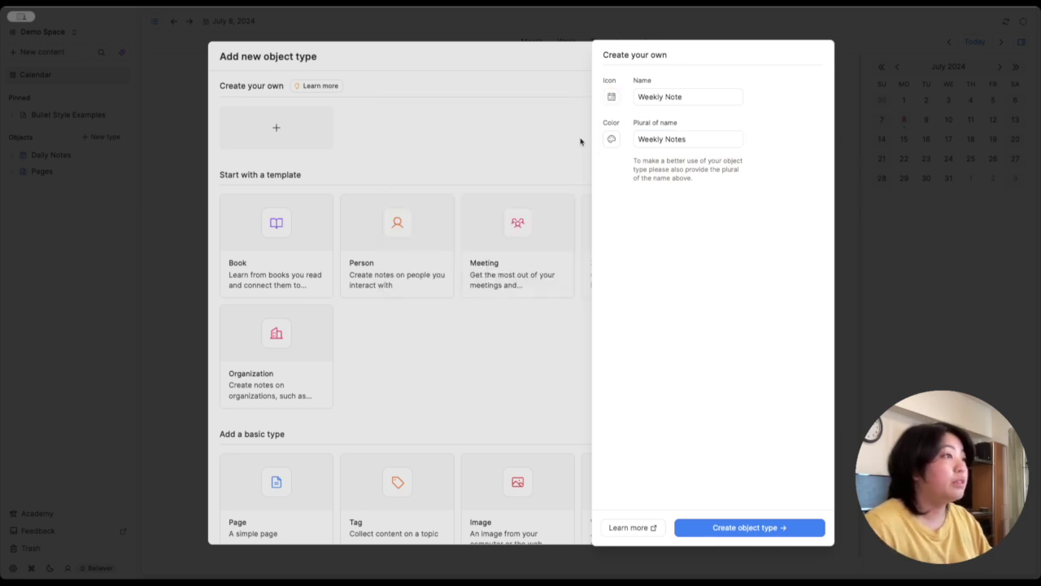
click(744, 528)
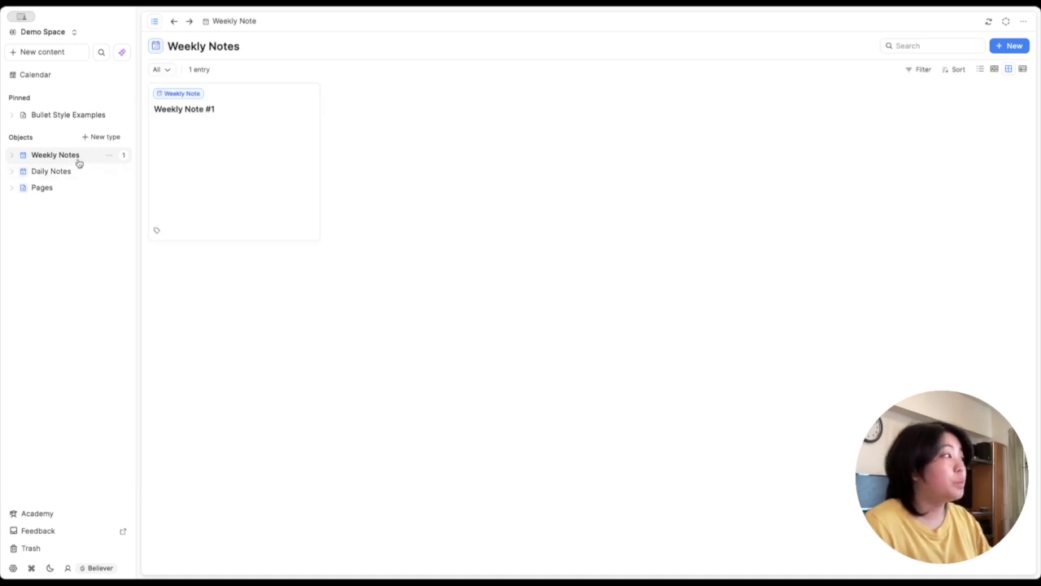
Step: Open the first weekly note as a full page and retitle it "2024 WEEK XX"
click(234, 178)
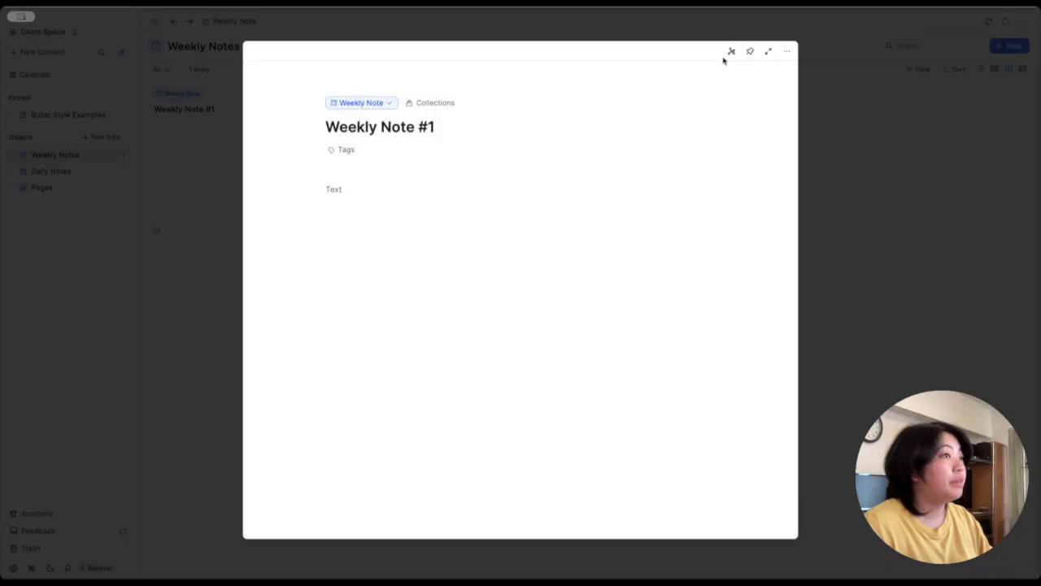
click(768, 50)
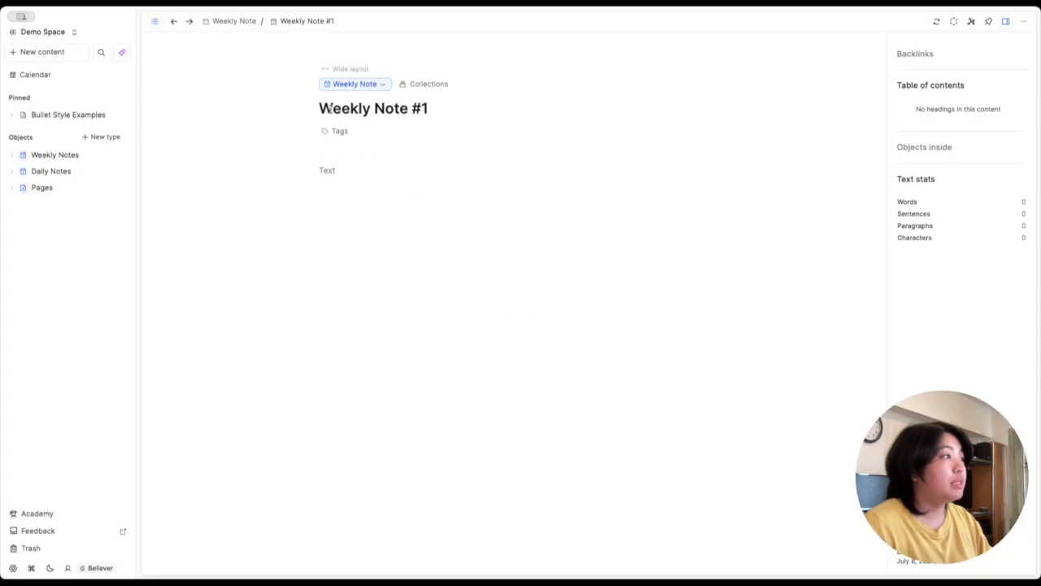
drag(320, 108, 444, 108)
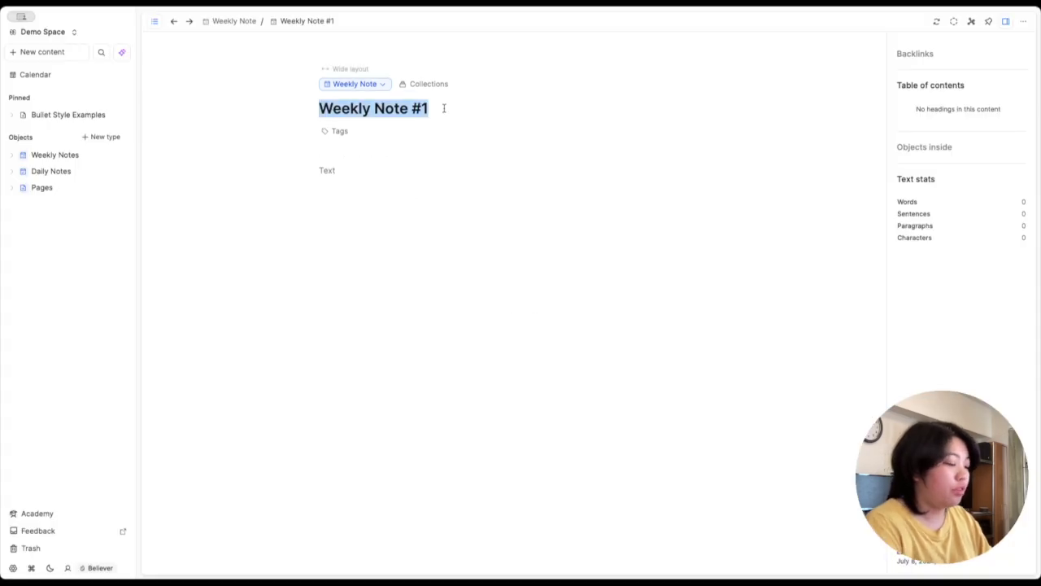
text(2024 WEEK)
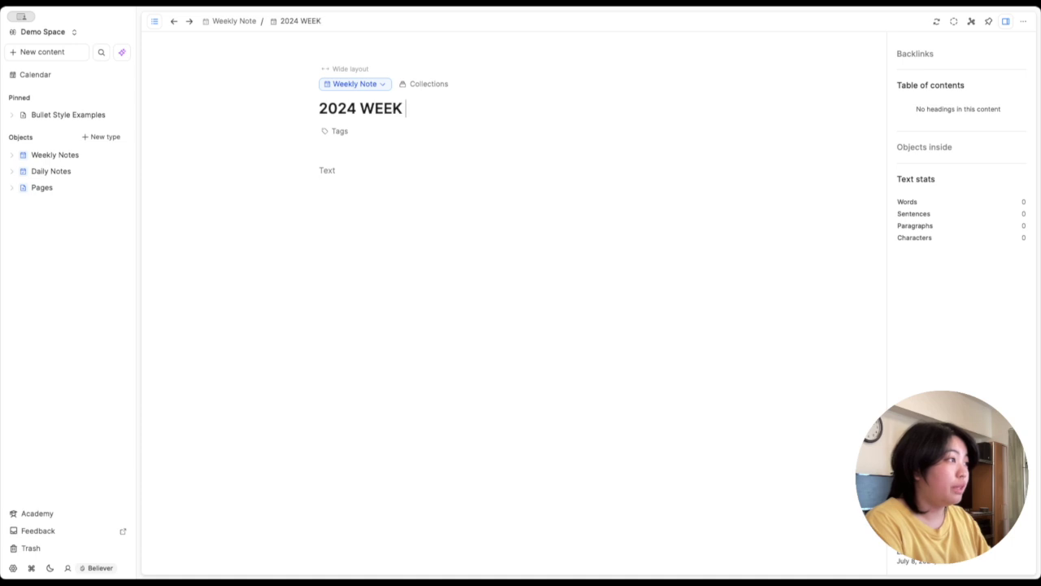
text( XX)
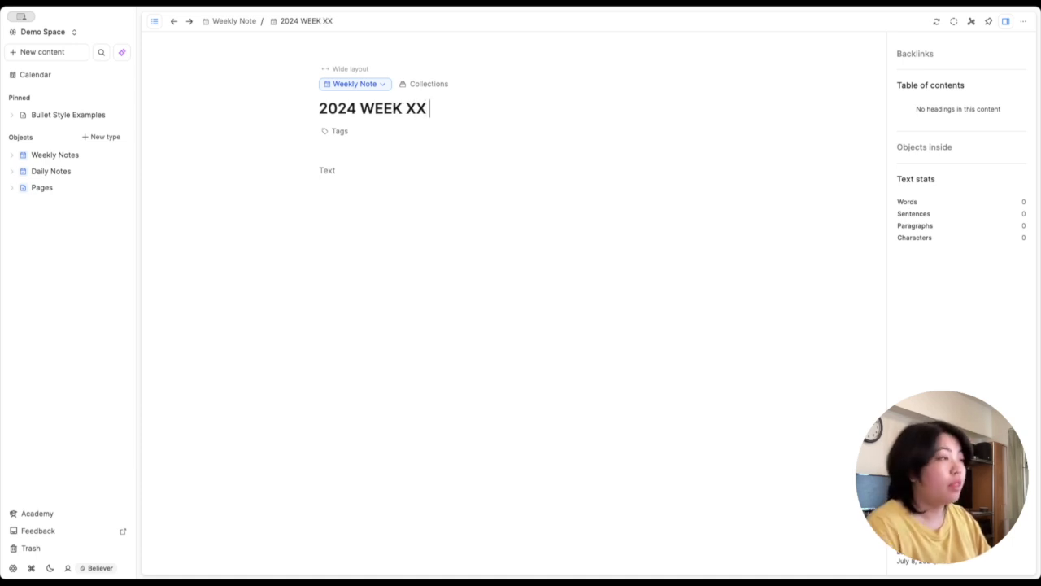
click(354, 168)
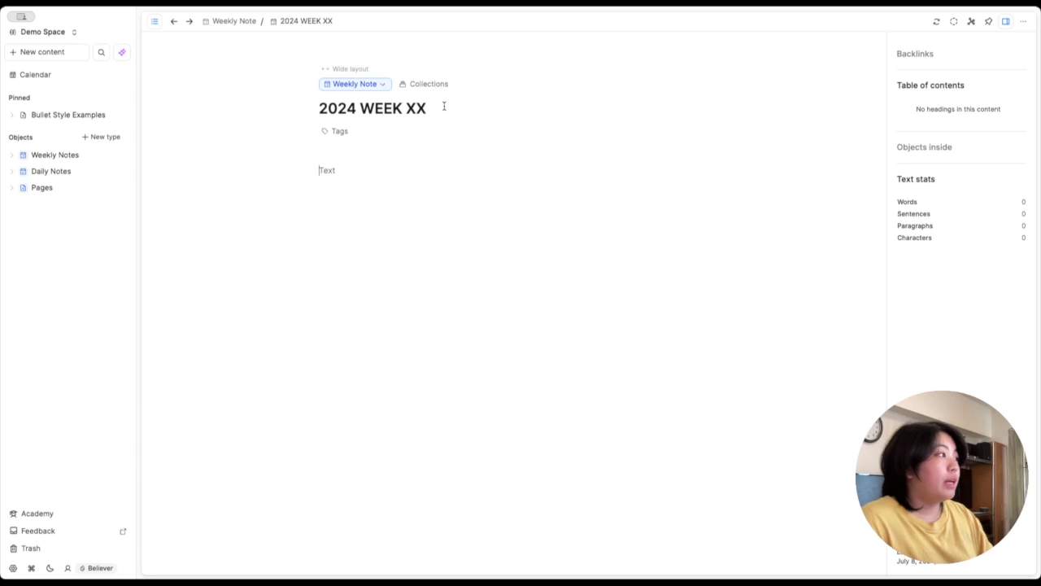
Step: Look at today's daily note in the calendar and return to the full-page 2024 WEEK XX note
click(72, 76)
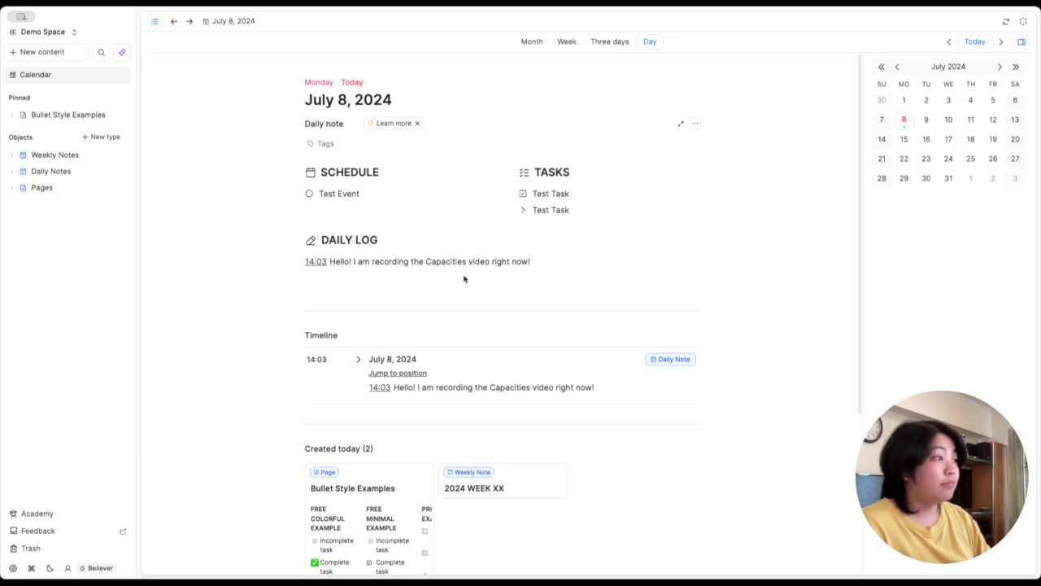
click(59, 157)
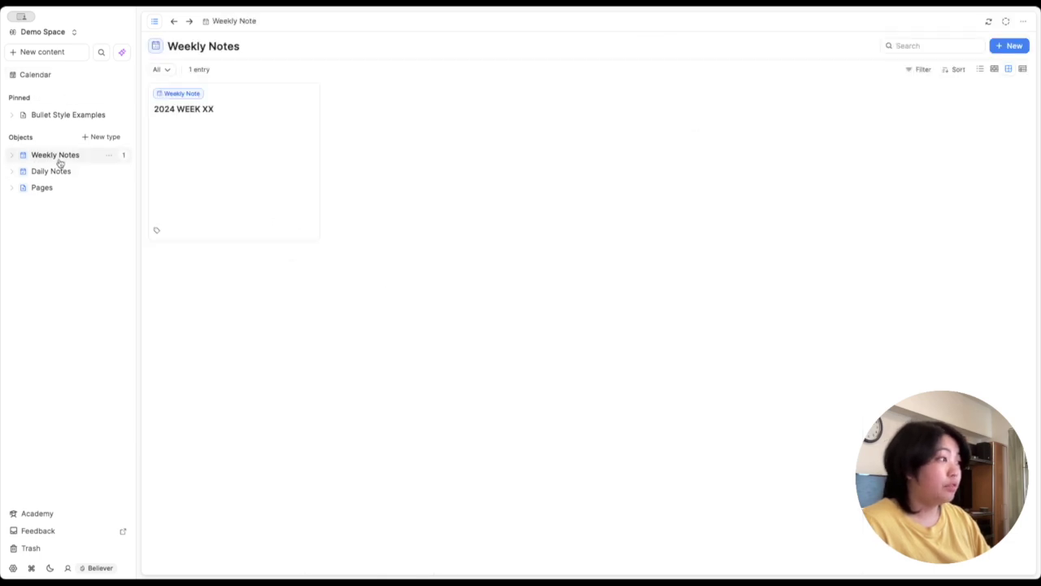
click(280, 191)
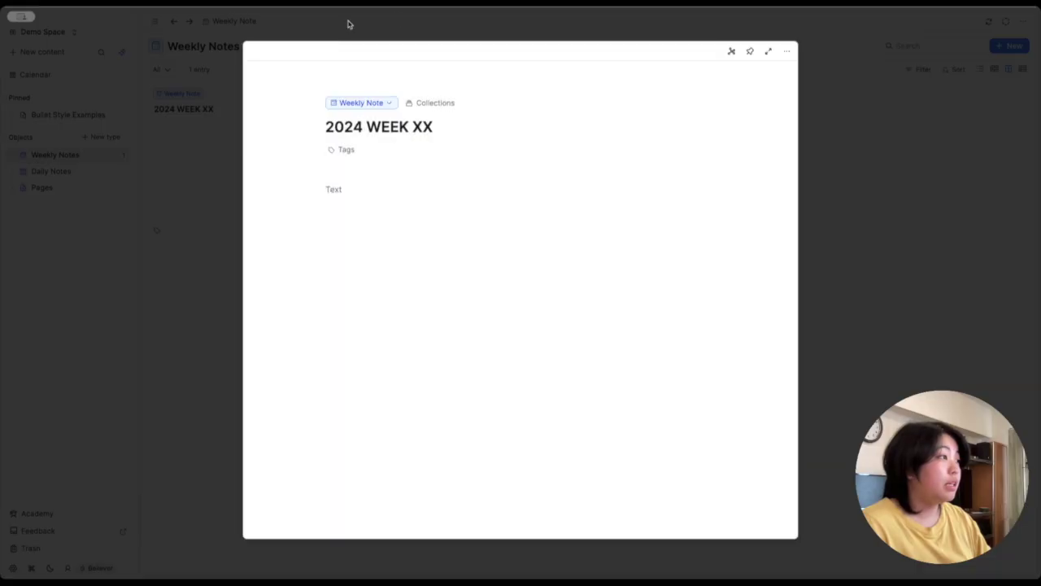
click(768, 52)
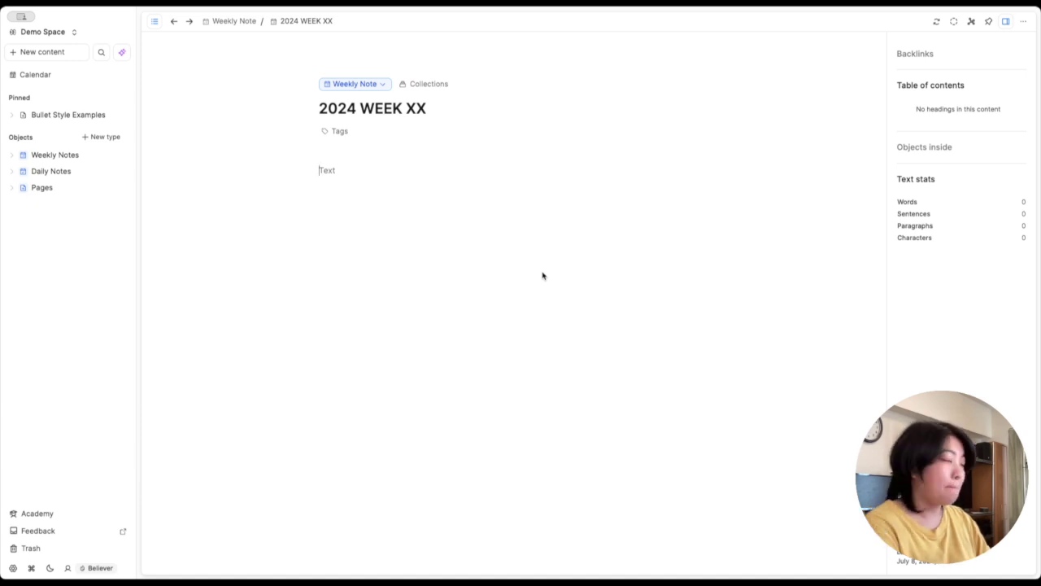
Step: Add the headings OBJECTIVES, TASKS, NEXT WEEK and WEEK AT A GLANCE to the weekly note
text(OBJECTIVES)
key(Return)
text(TASKS)
key(Return)
text(NEXT WEEK)
key(Return)
text(WEEK AT A GLANCE)
Step: Arrange the headings in two columns, with WEEK AT A GLANCE beside OBJECTIVES, TASKS and NEXT WEEK
drag(314, 249, 710, 174)
drag(423, 265, 326, 213)
drag(314, 214, 349, 184)
Step: List the days SUN through SAT under WEEK AT A GLANCE, separated by divider lines
click(641, 181)
key(Return)
text(---SUN)
key(Return)
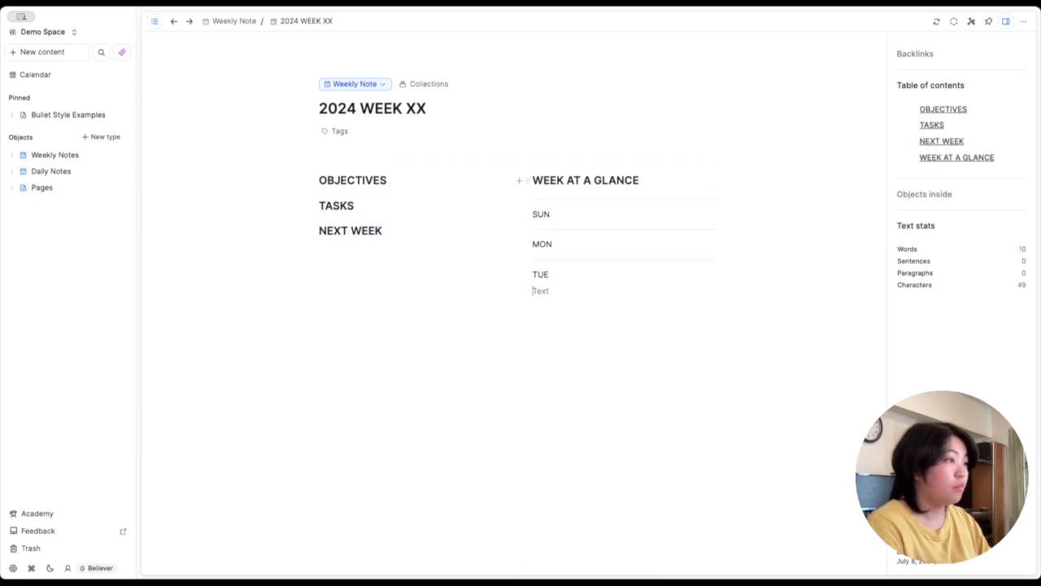
text(---WED)
key(Return)
text(---THU)
key(Return)
text(---FRI)
key(Return)
text(---SAT)
key(Return)
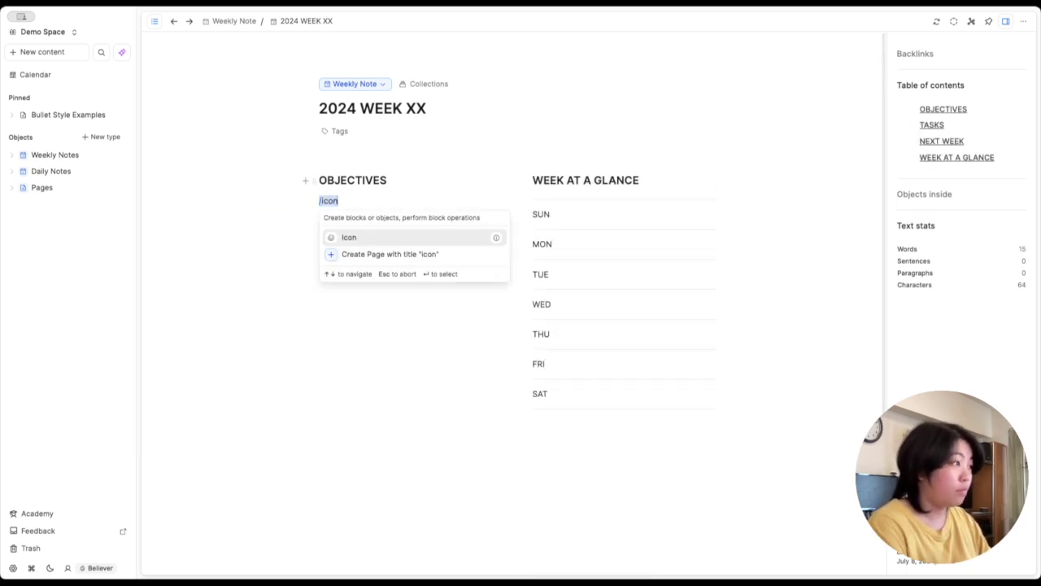
Step: Clear the stray icon command and add an empty to-do under each of OBJECTIVES, TASKS and NEXT WEEK
key(BackSpace)
key(BackSpace)
key(BackSpace)
key(BackSpace)
click(370, 235)
key(Return)
text(/todo)
click(420, 298)
text(/todo)
Step: Give OBJECTIVES a target icon, TASKS a checklist icon, NEXT WEEK a double-chevron icon and WEEK AT A GLANCE a calendar icon
click(315, 180)
click(215, 258)
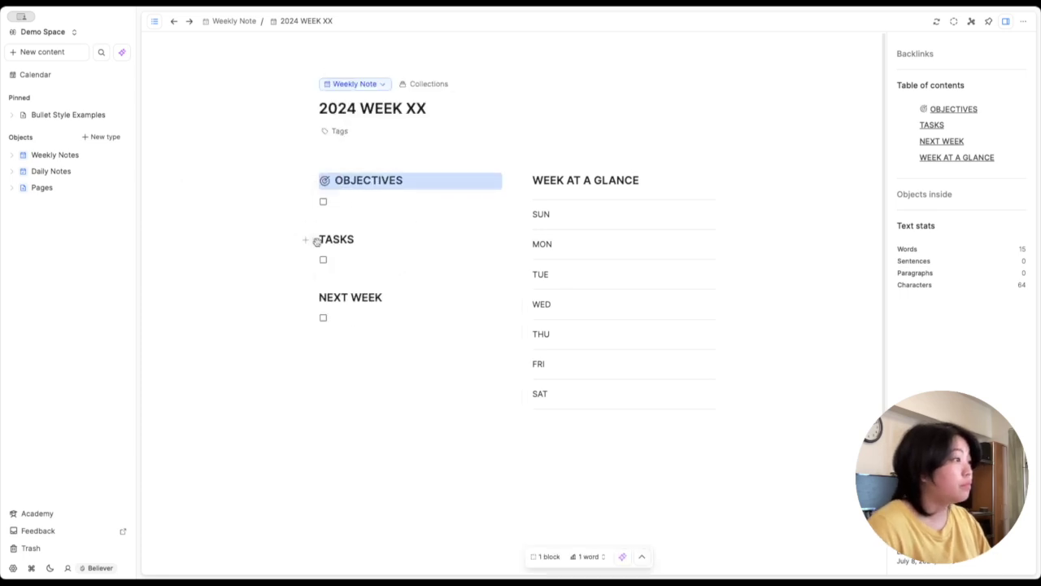
click(316, 242)
click(448, 362)
click(315, 299)
mouse_move(298, 376)
click(506, 421)
click(528, 181)
click(703, 302)
Step: Make the day names SUN through SAT under WEEK AT A GLANCE bold
double_click(539, 215)
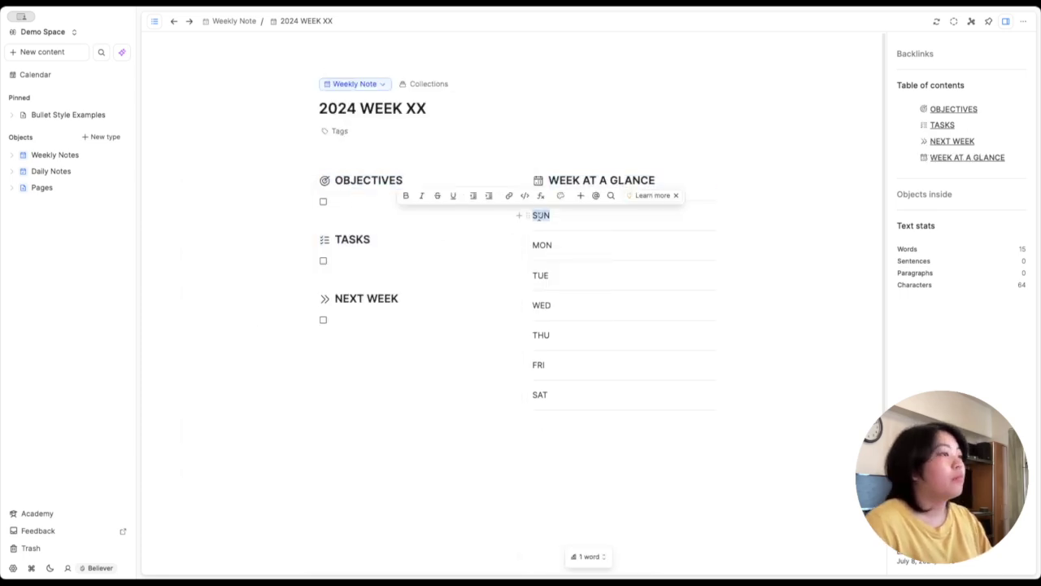
key(super+b)
double_click(541, 244)
Step: Append the placeholder "00" in regular weight after each day name from SUN to SAT
click(573, 214)
text(00)
click(572, 246)
text(00)
click(585, 275)
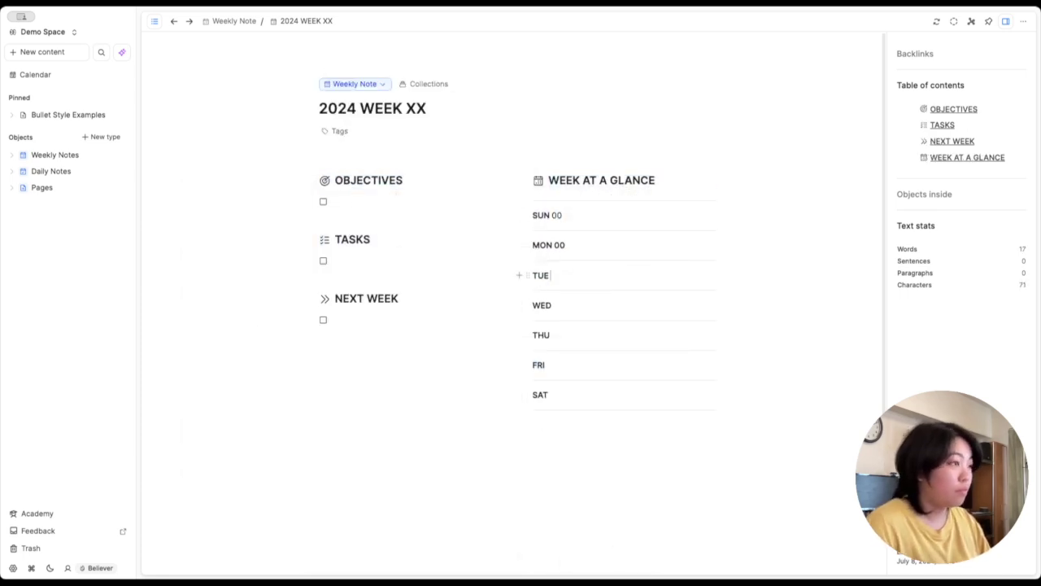
text(00)
double_click(559, 245)
key(super+b)
double_click(556, 276)
key(super+b)
click(565, 307)
text(00)
Step: Color the "SUN 00" line red
click(528, 216)
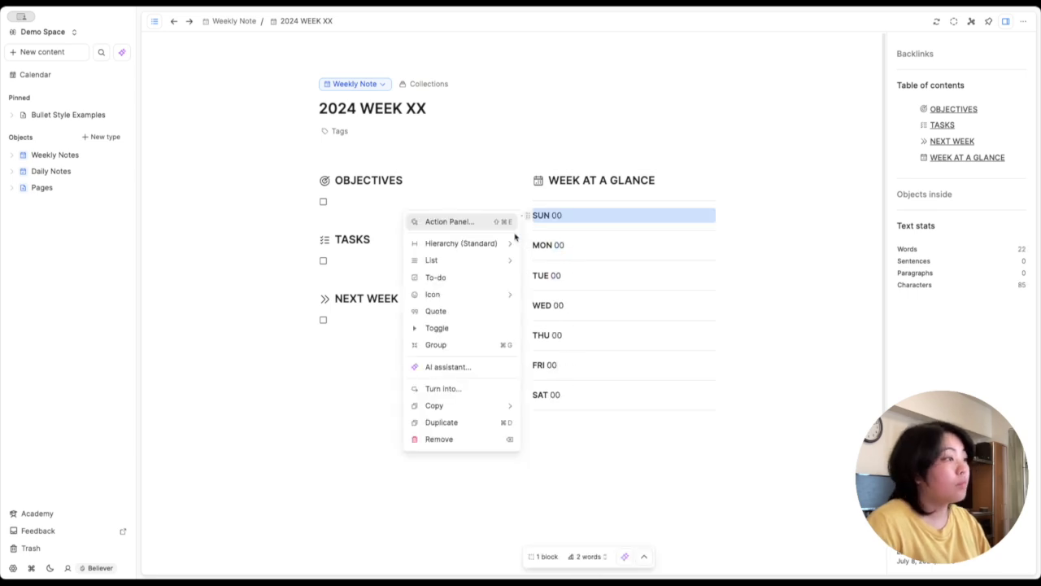
click(644, 556)
click(653, 535)
click(541, 461)
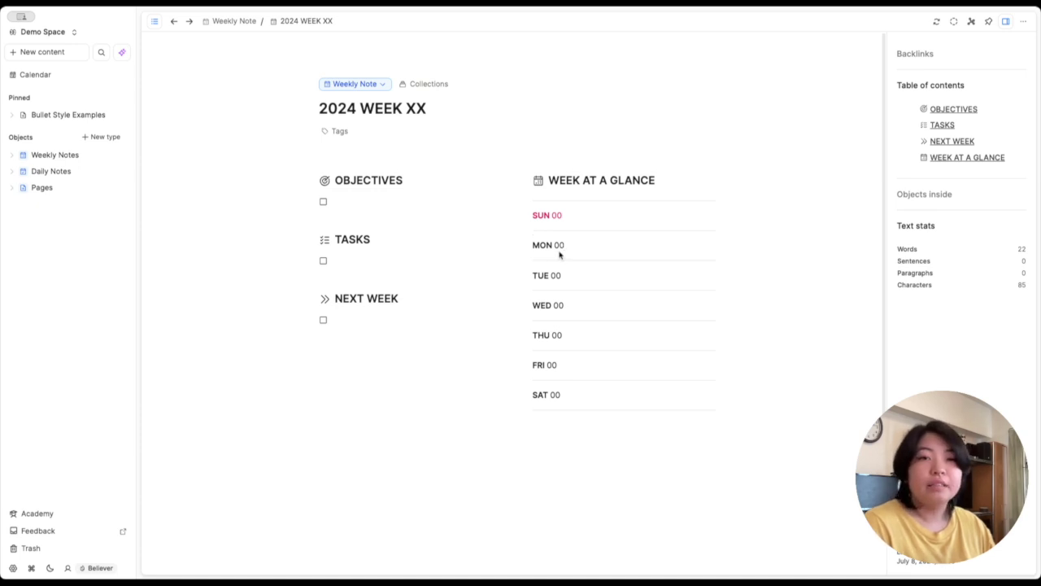
double_click(558, 215)
double_click(560, 246)
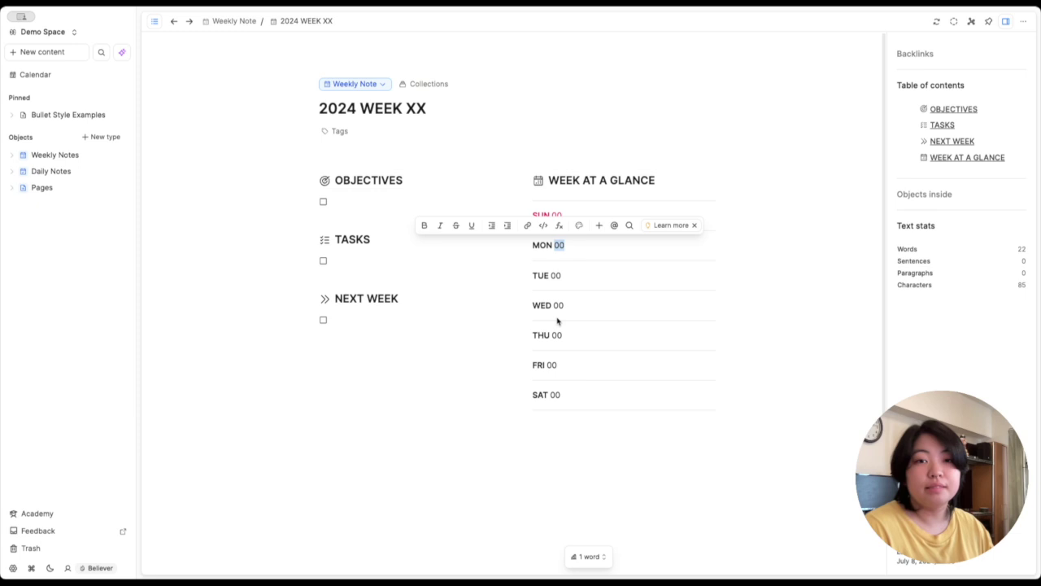
click(563, 244)
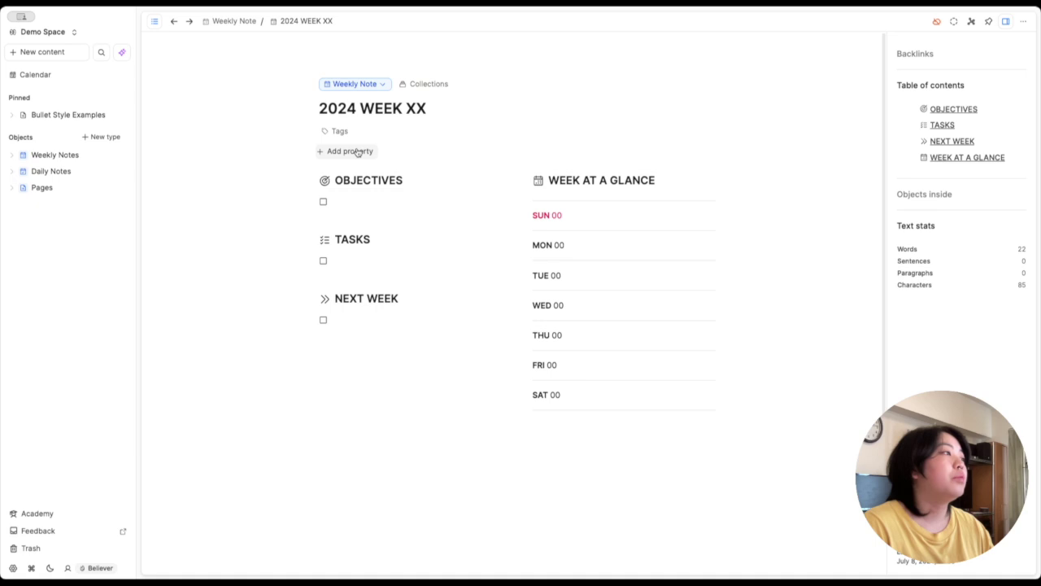
Step: Add a Date time property named "Date" to the Weekly Note type, with time disallowed and range required
click(356, 149)
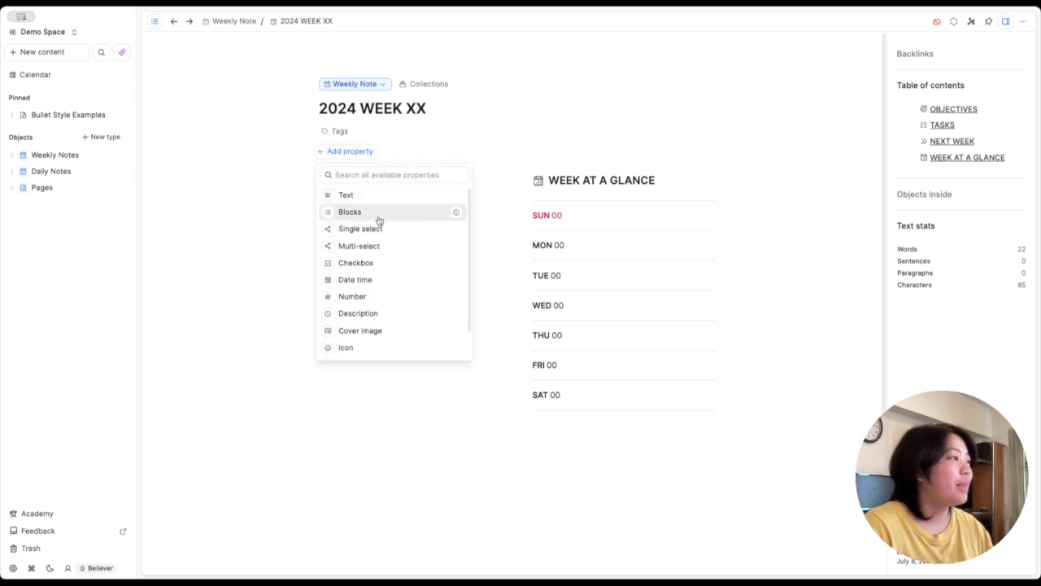
click(370, 282)
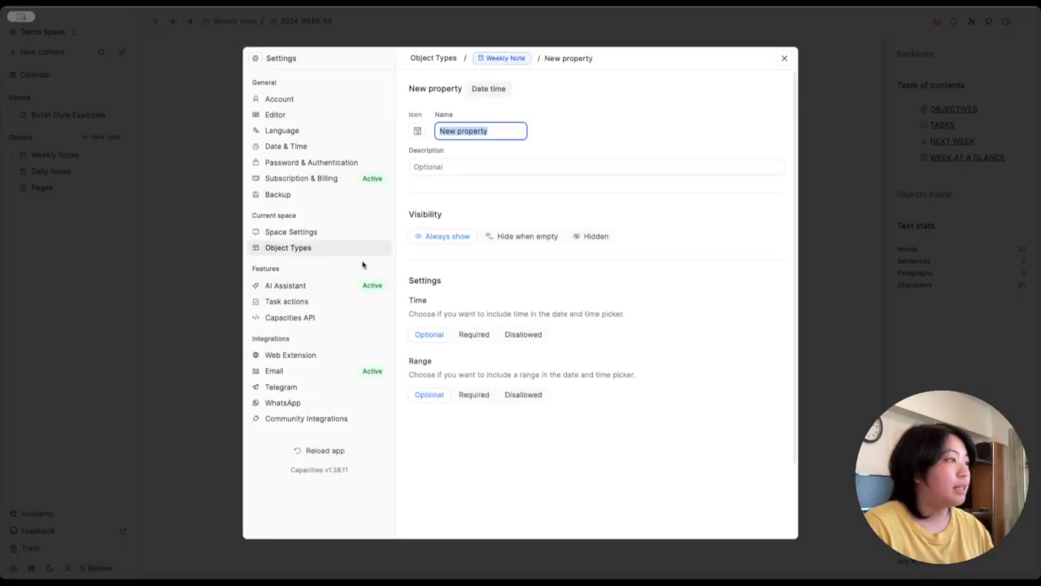
text(Date)
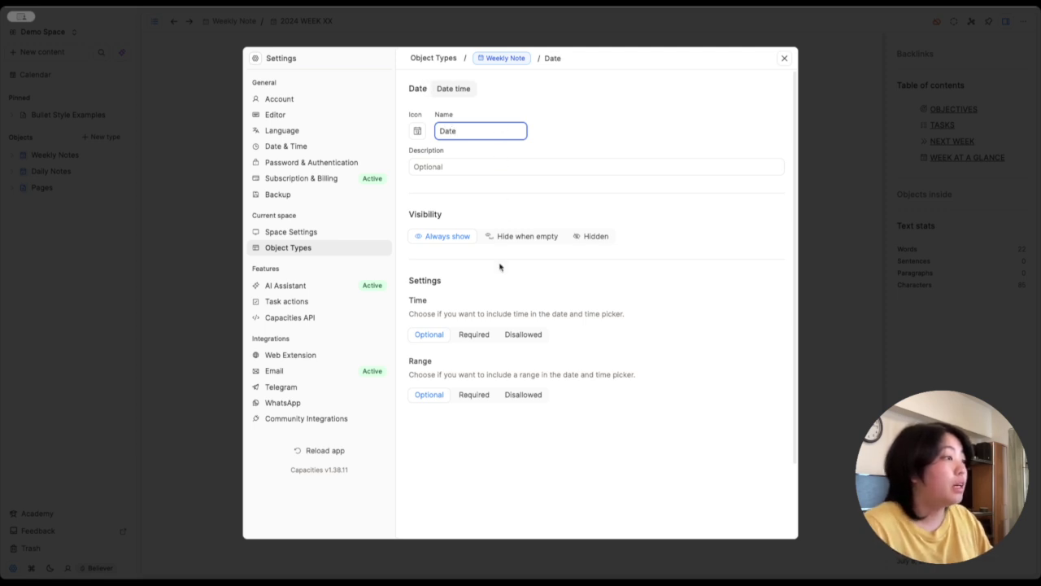
click(521, 334)
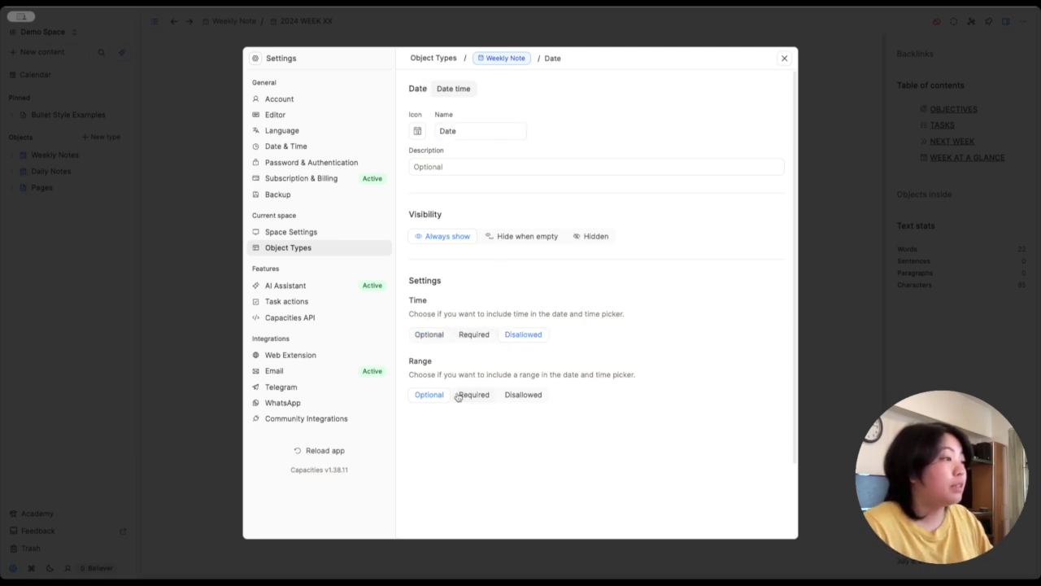
click(476, 396)
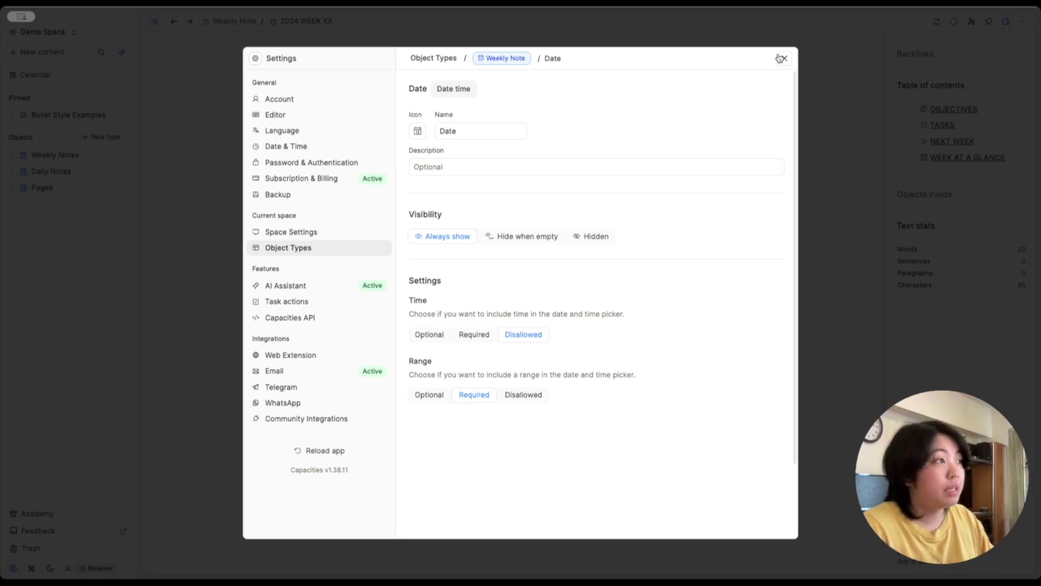
click(480, 128)
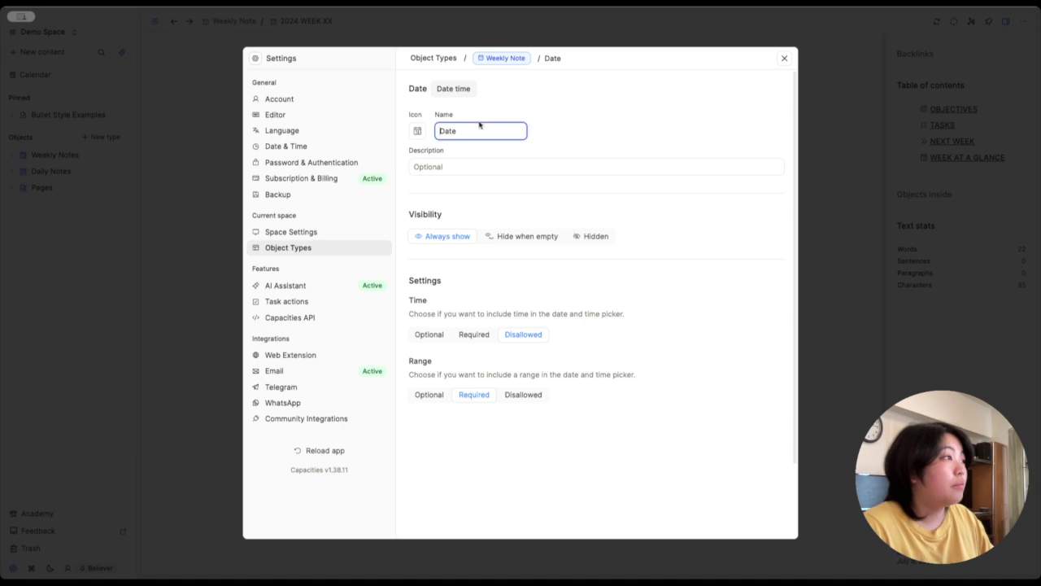
click(783, 60)
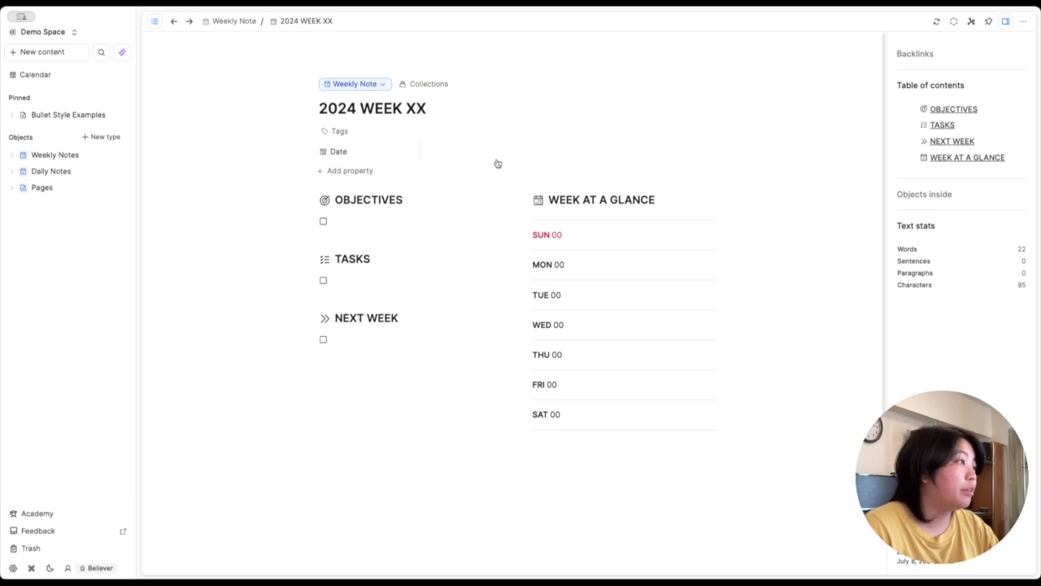
Step: Set the weekly note's Date range to July 7, 2024 - July 13, 2024 and retitle the note "2024 WEEK 28"
click(455, 156)
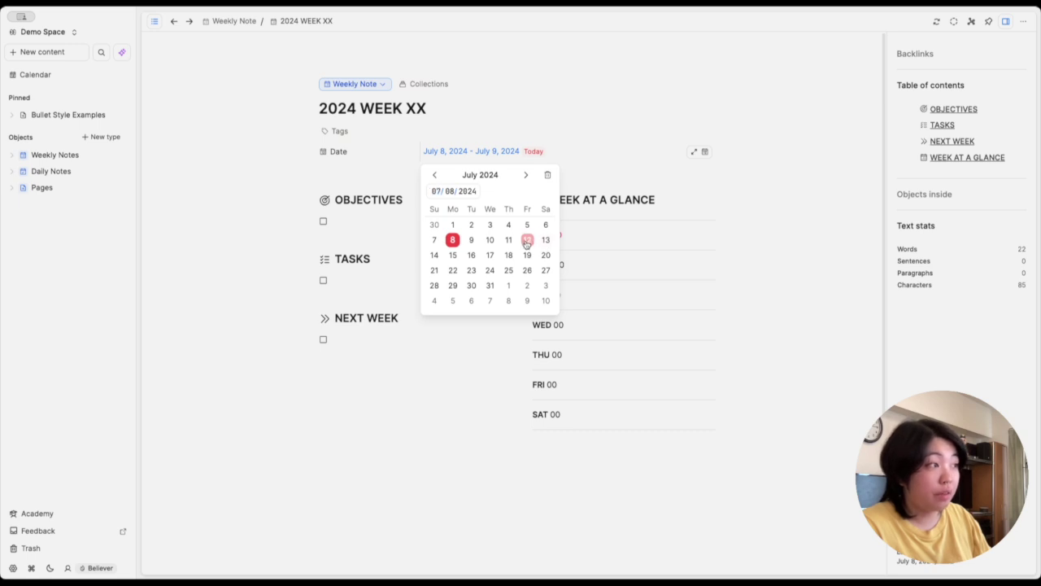
click(527, 241)
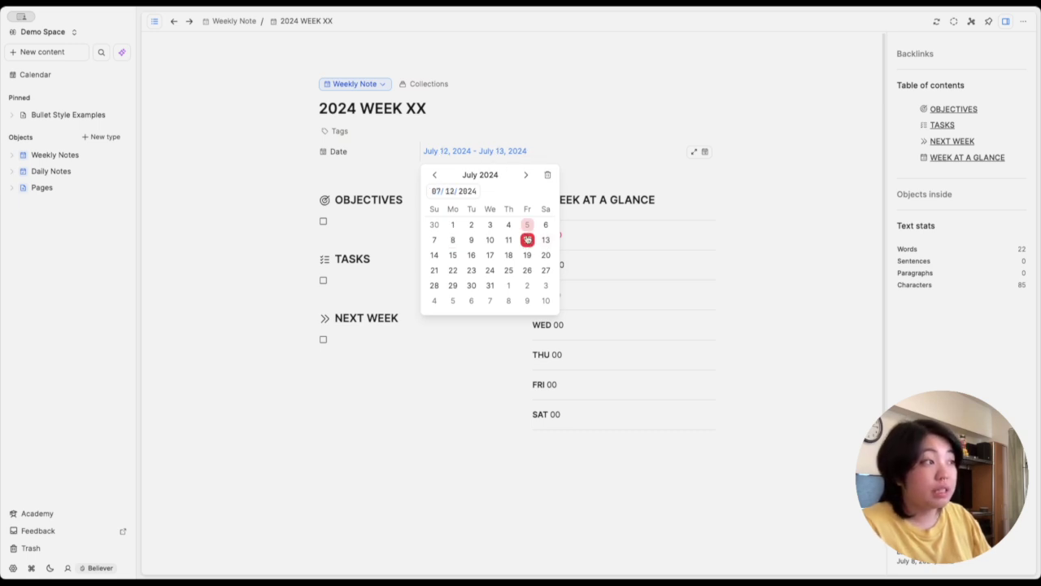
click(436, 240)
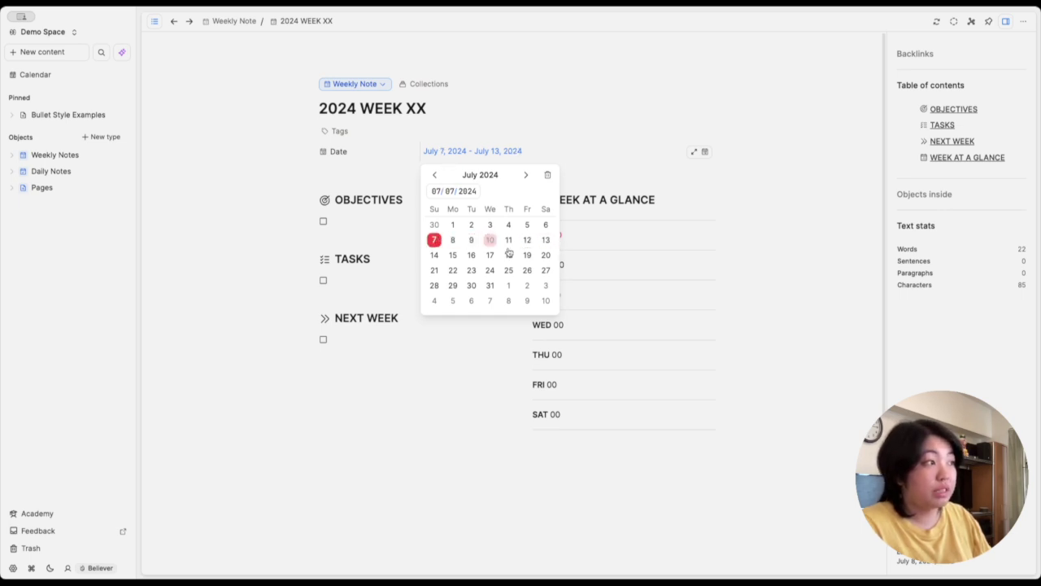
click(547, 146)
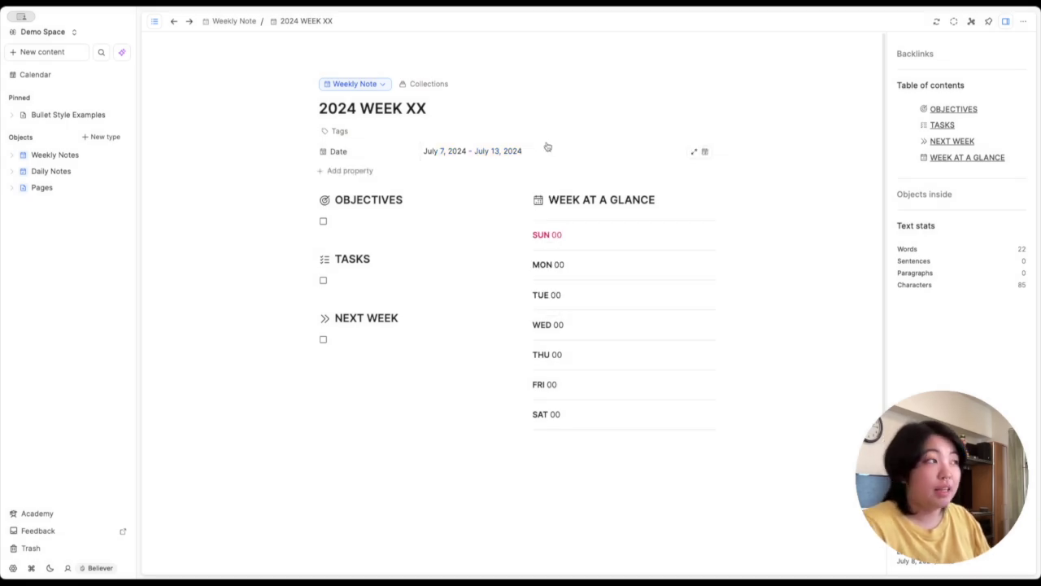
click(495, 155)
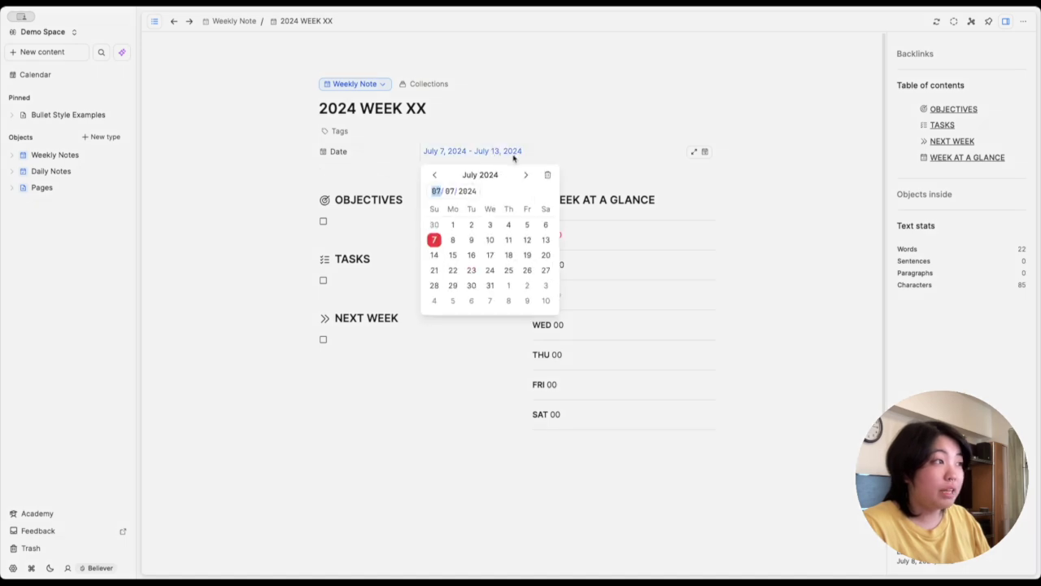
click(587, 132)
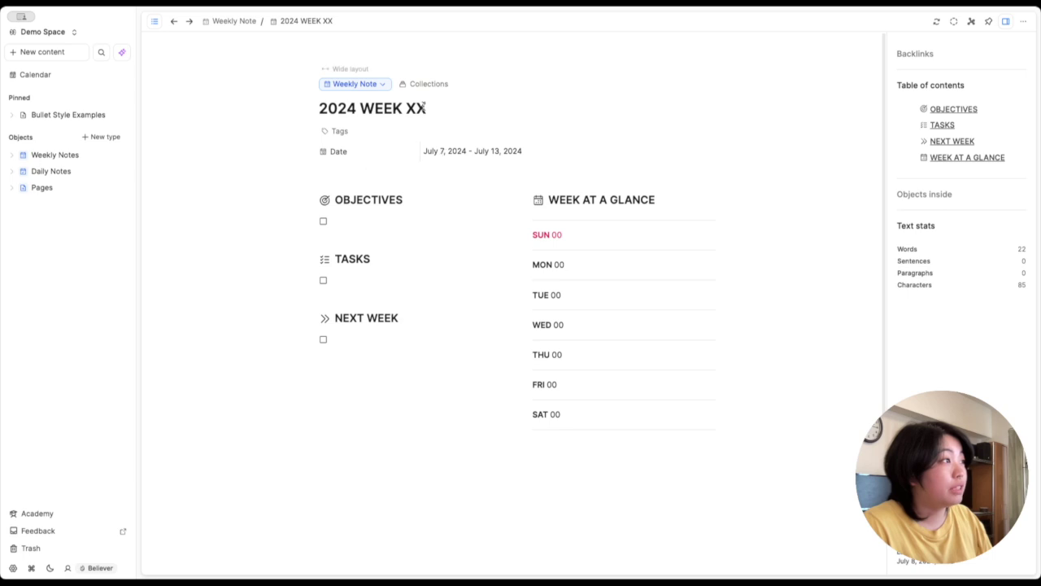
drag(424, 108, 407, 109)
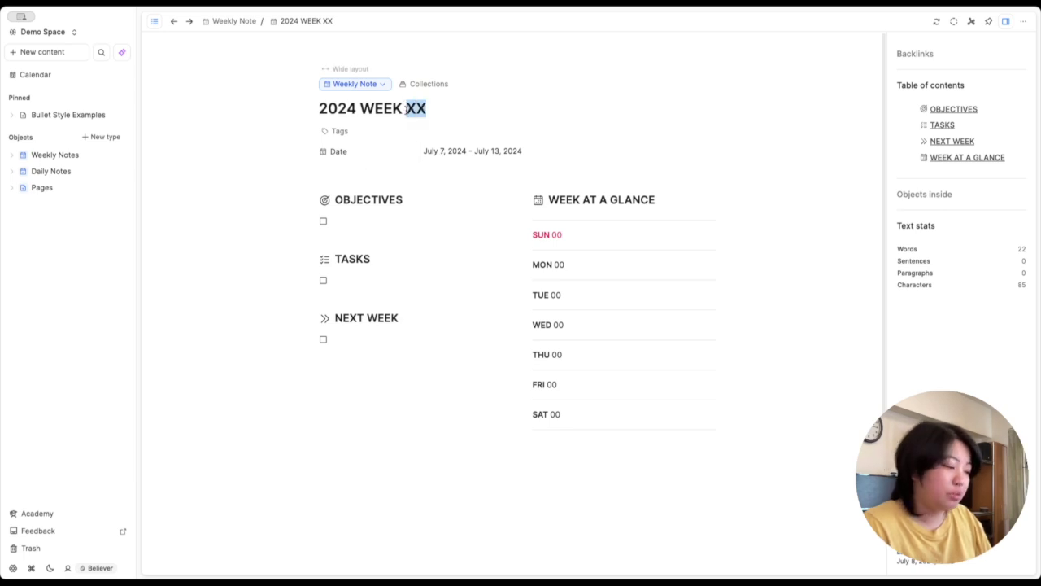
text(28)
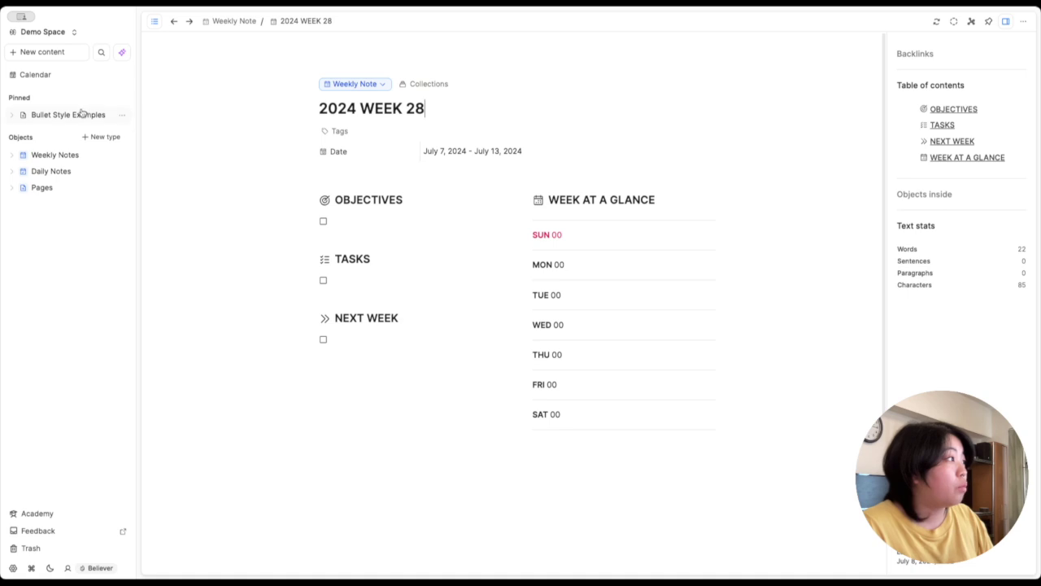
Step: Open the July 8, 2024 daily note in the calendar and show its Created today section as a list
click(65, 74)
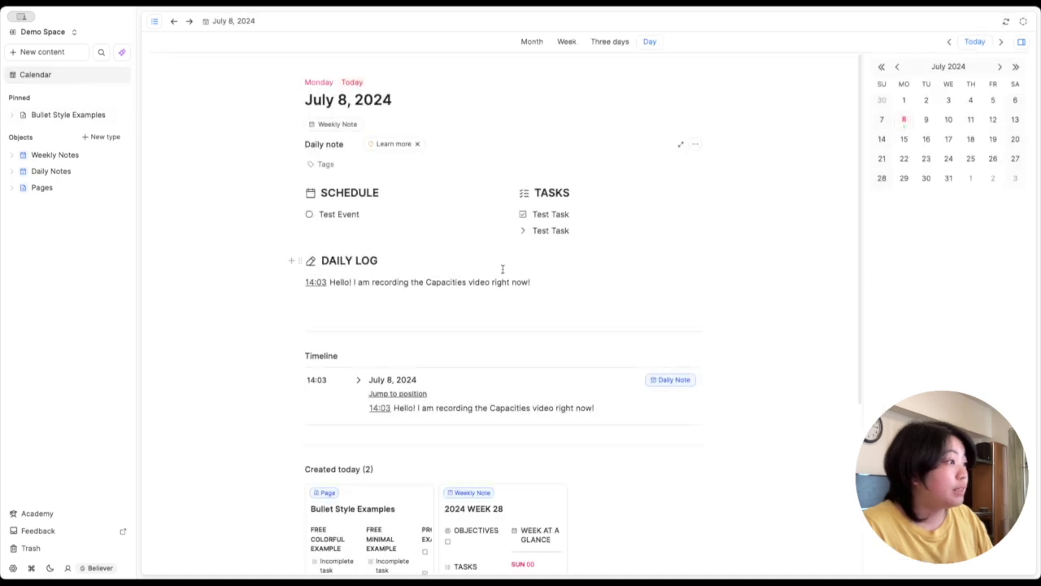
scroll(510, 277, down, 5)
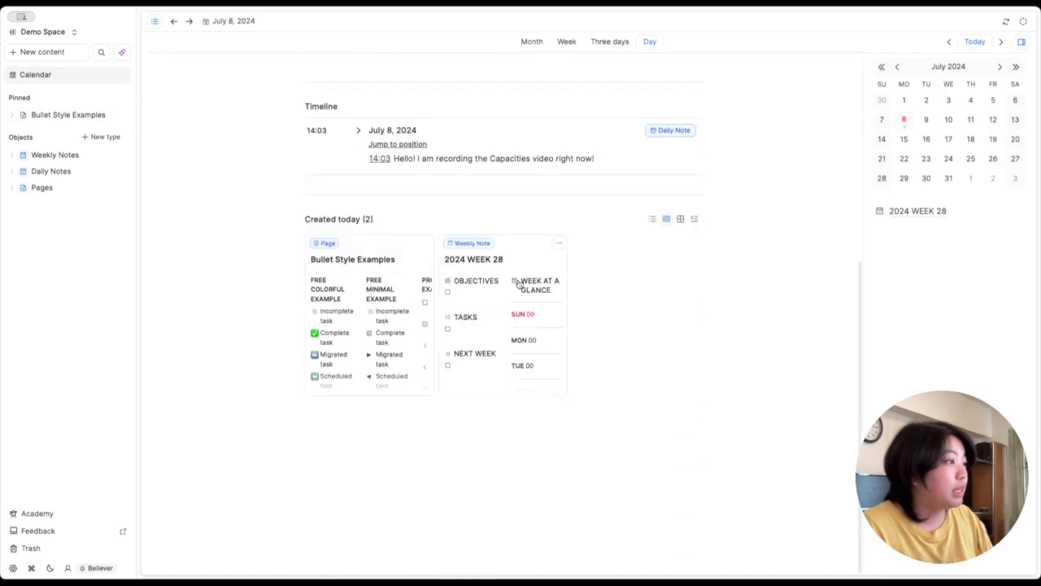
scroll(517, 282, up, 3)
click(650, 459)
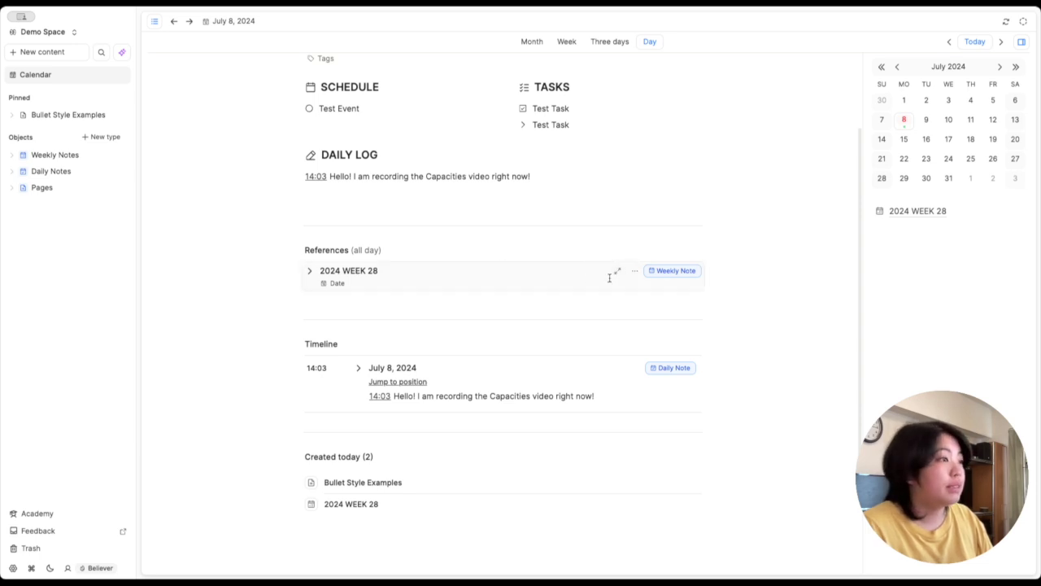
Step: Open the 2024 WEEK 28 note from the daily note's all-day references and return to the daily note
click(617, 272)
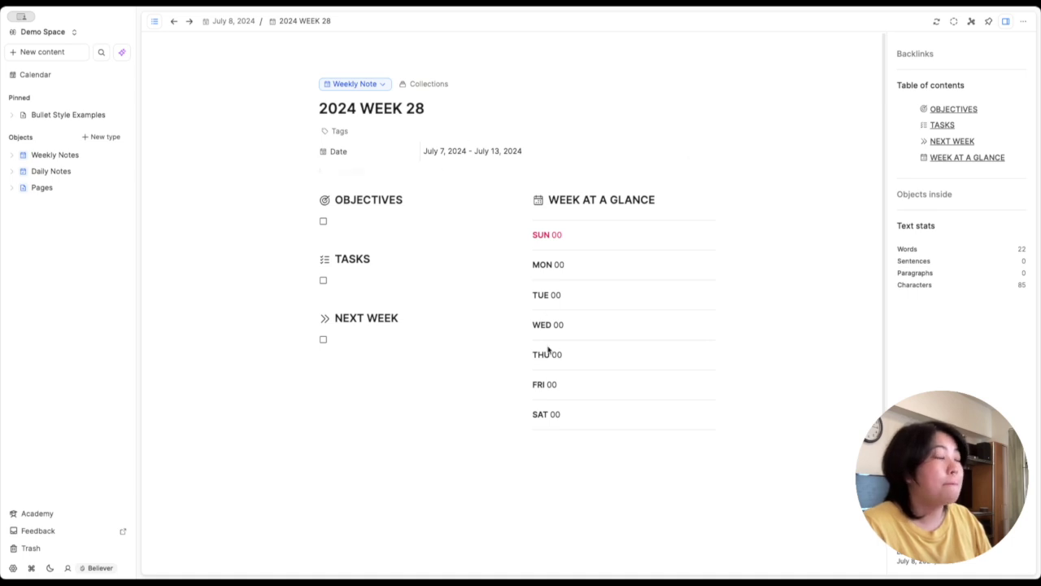
click(174, 21)
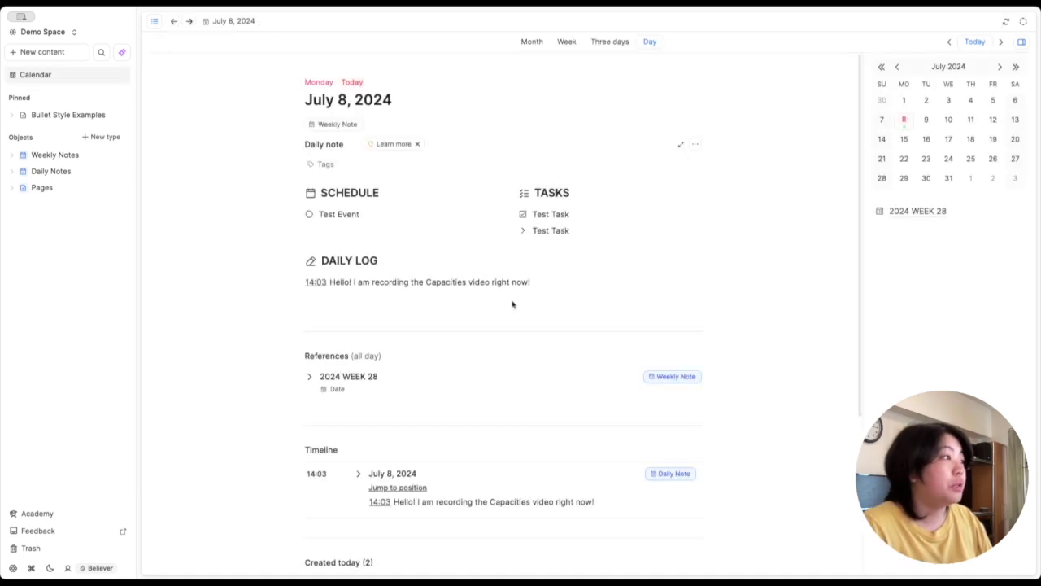
click(617, 378)
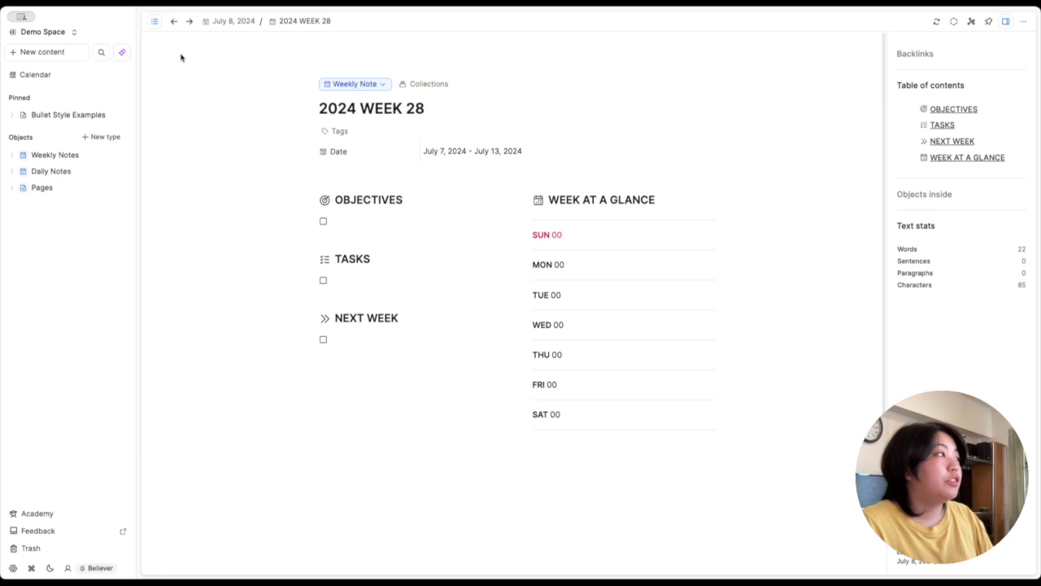
click(172, 21)
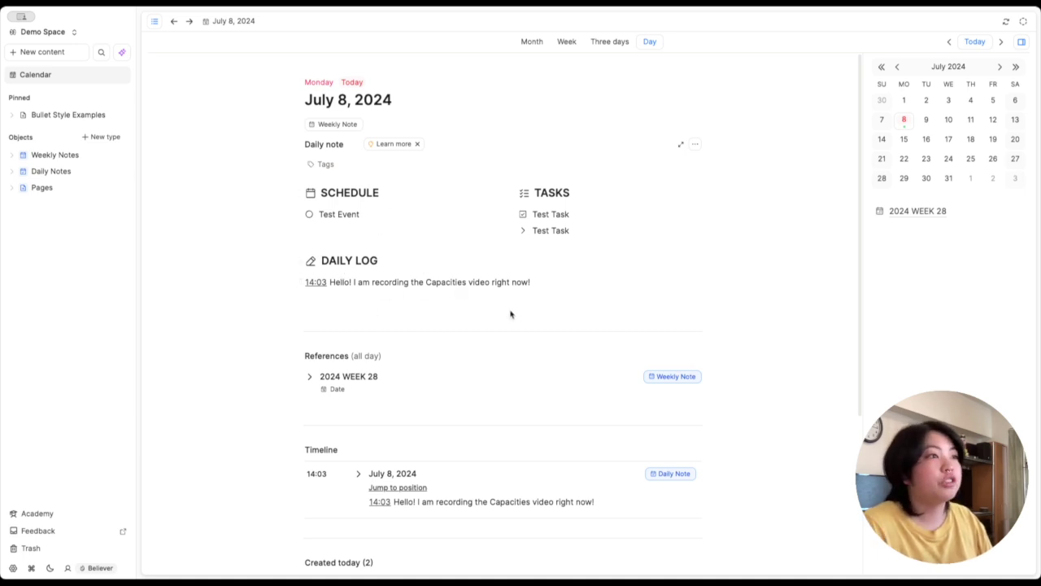
Step: Pin the 2024 WEEK 28 note to the space, view the calendar's daily note, and reopen the weekly note from the pinned items
click(618, 377)
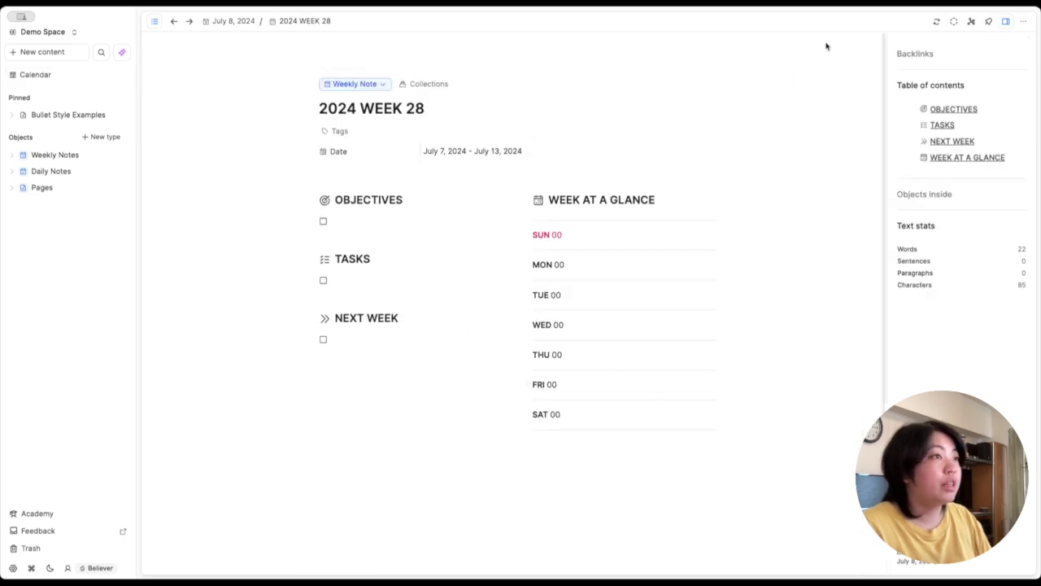
click(989, 24)
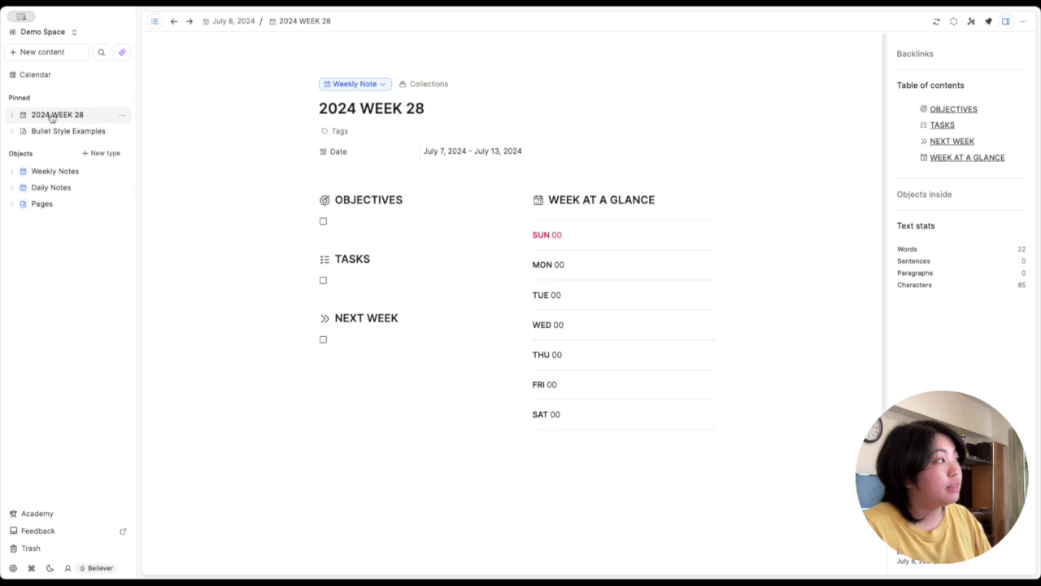
click(52, 77)
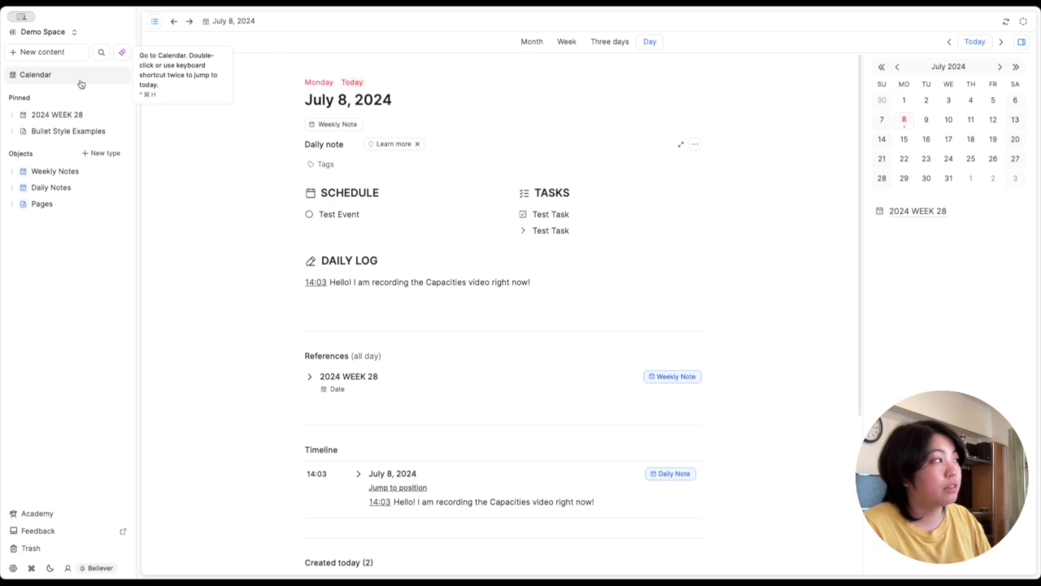
click(81, 115)
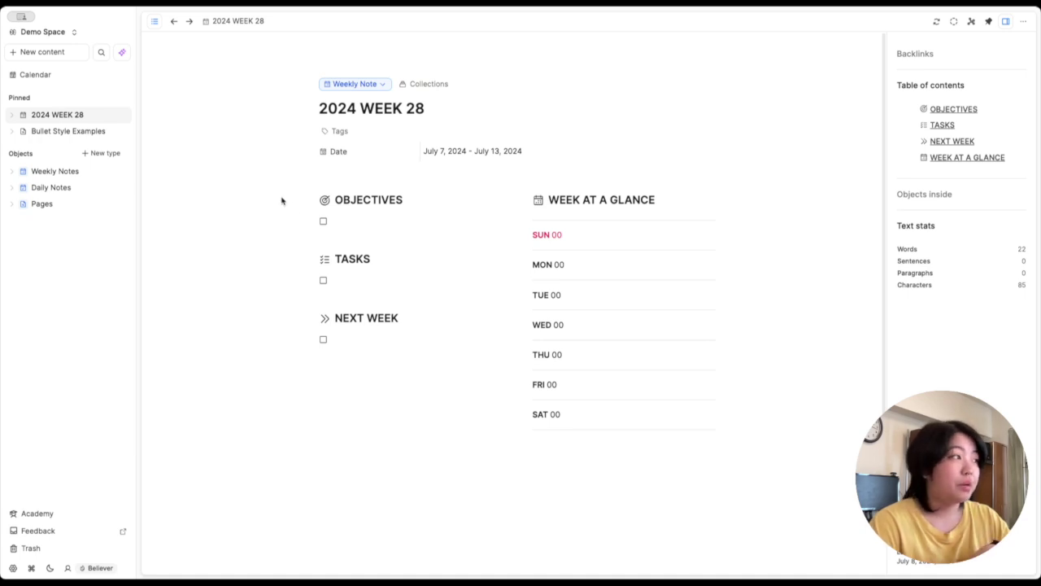
Step: Select the whole two-column block holding OBJECTIVES, TASKS, NEXT WEEK and WEEK AT A GLANCE, and clear the selection
drag(281, 192, 701, 446)
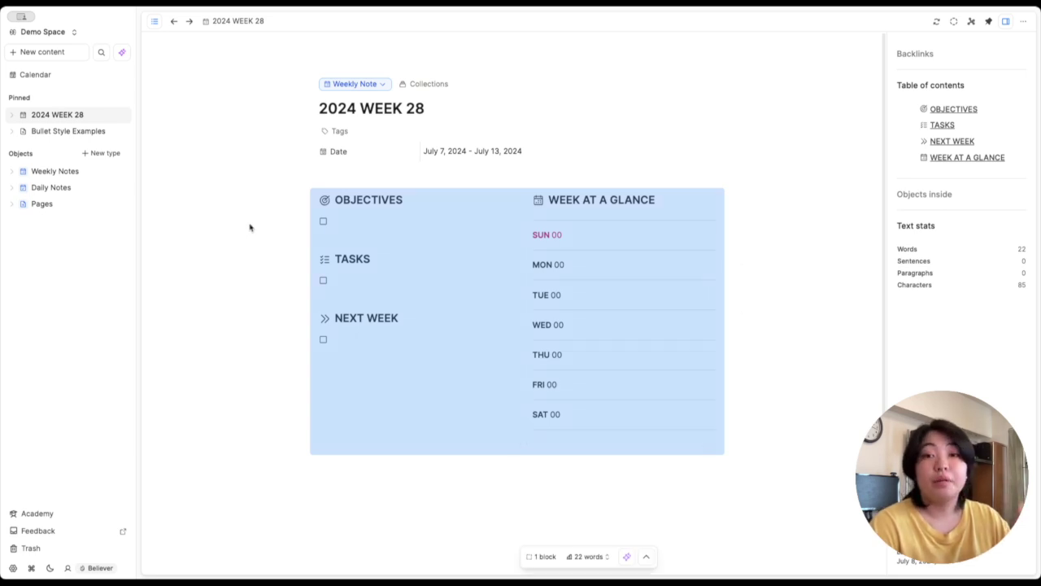
click(220, 293)
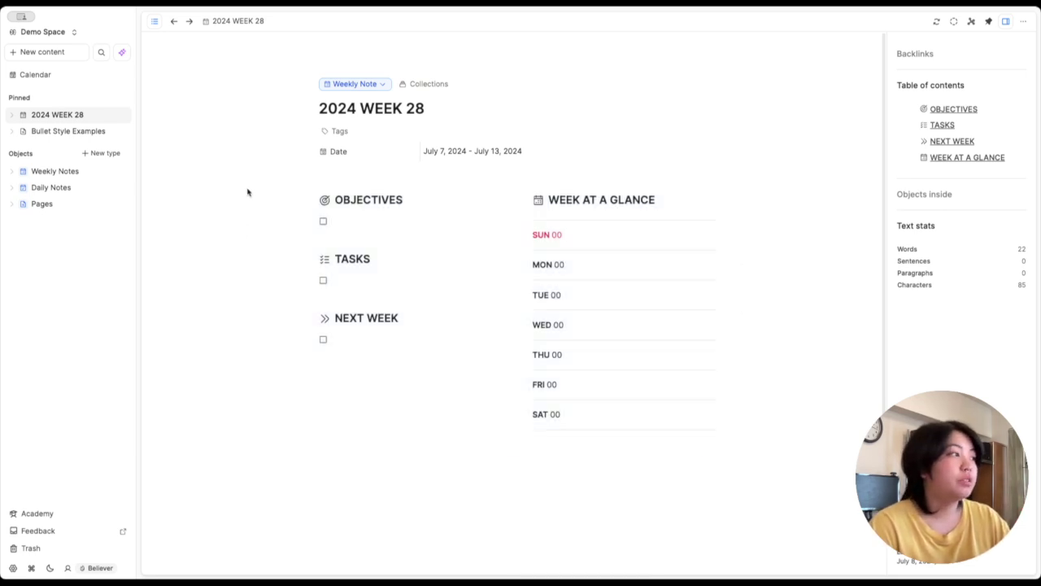
drag(250, 187, 718, 451)
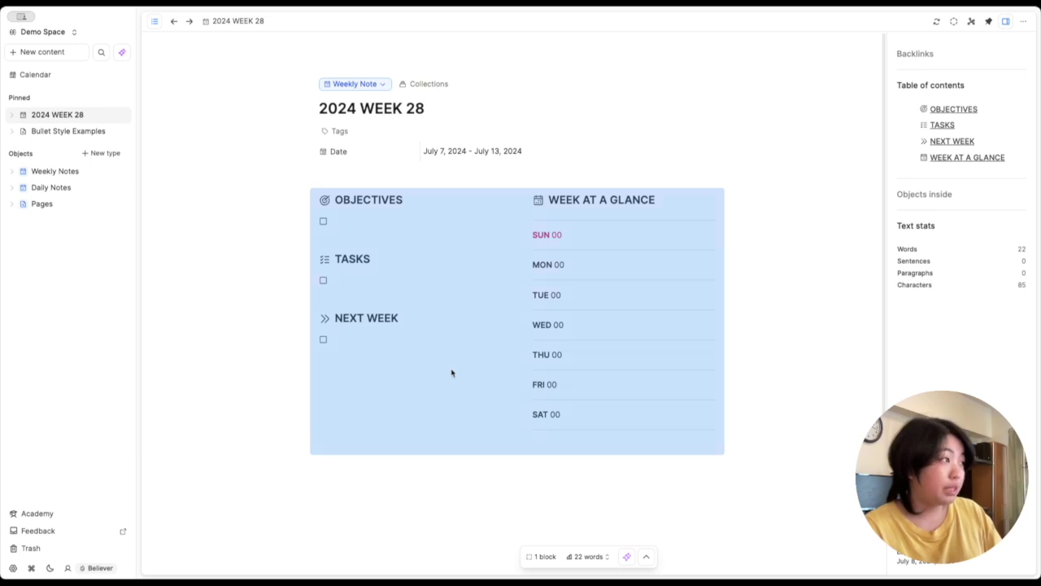
click(815, 236)
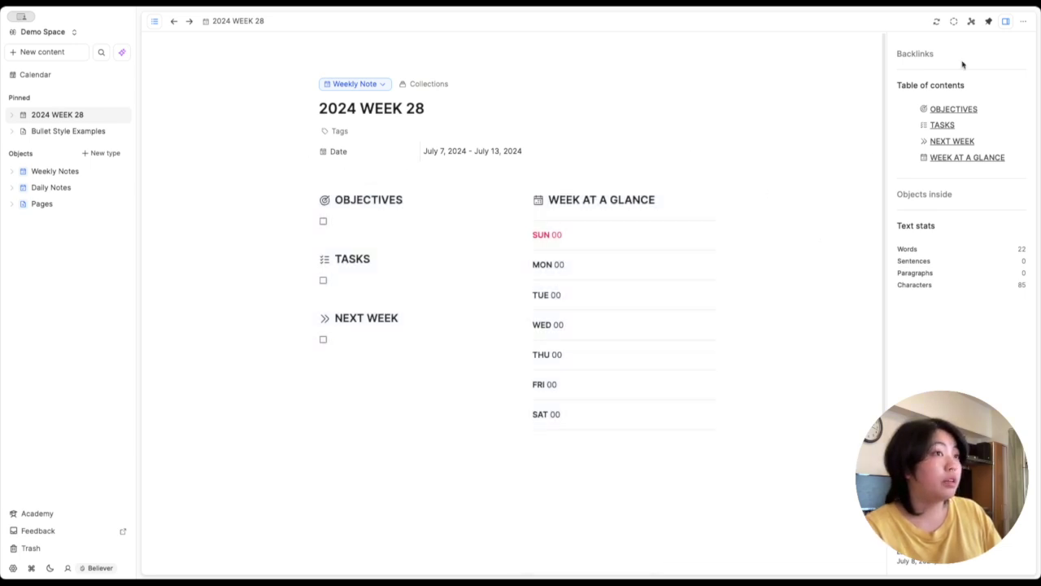
Step: Create a new template from the 2024 WEEK 28 note and name it Basic Weekly Template
click(1024, 23)
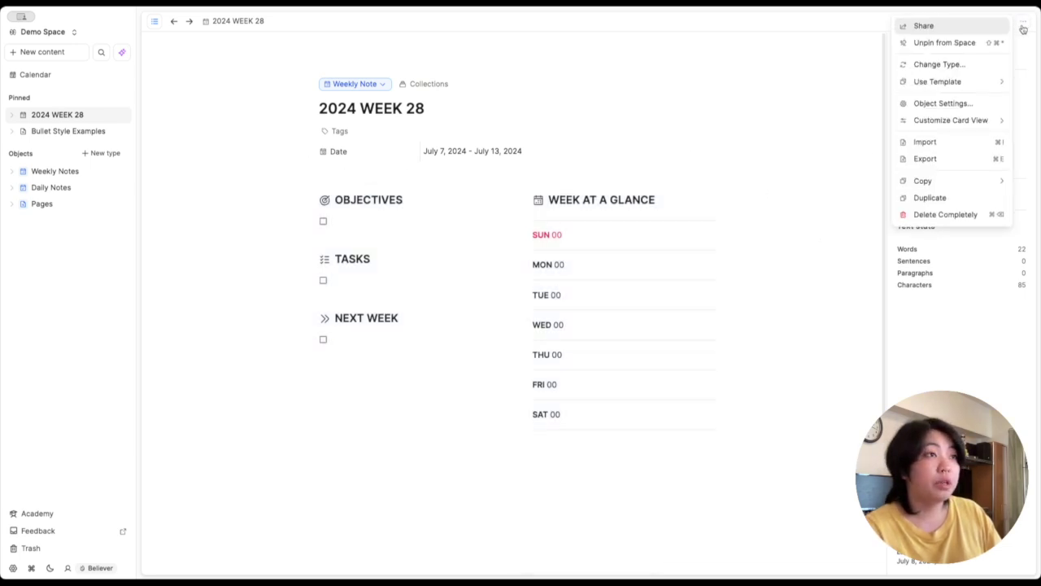
mouse_move(989, 84)
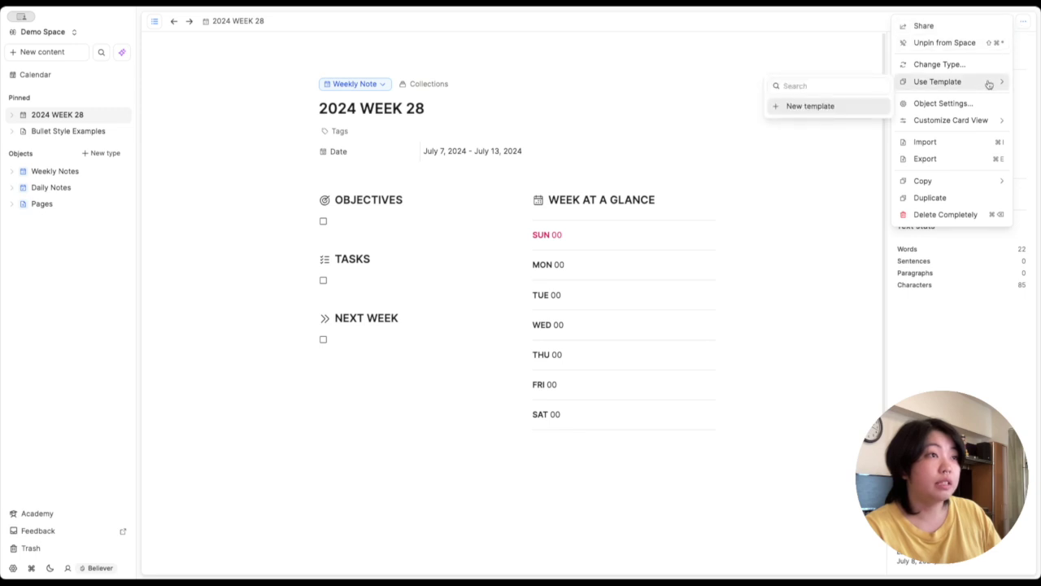
click(831, 109)
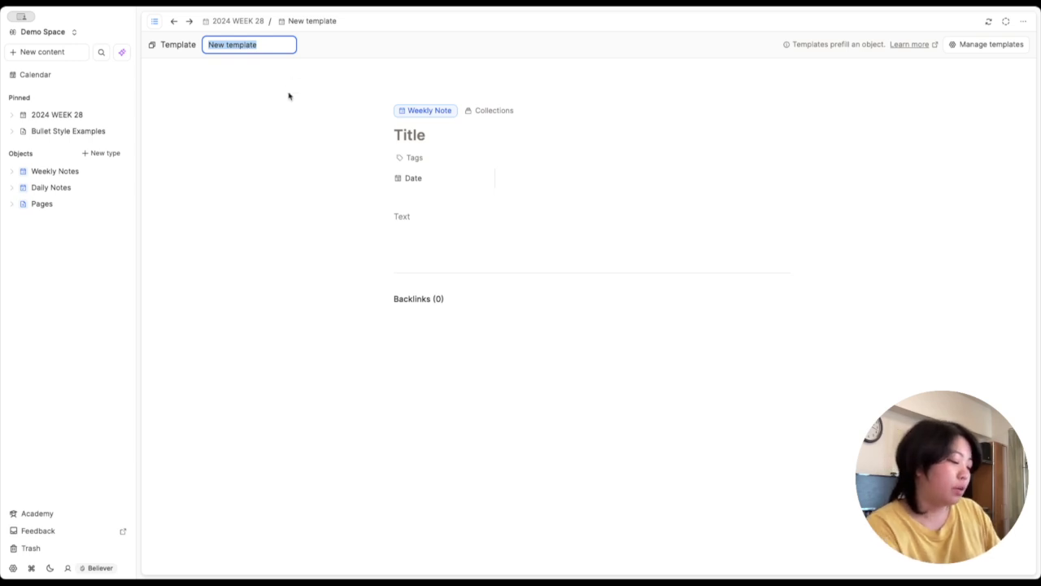
key(BackSpace)
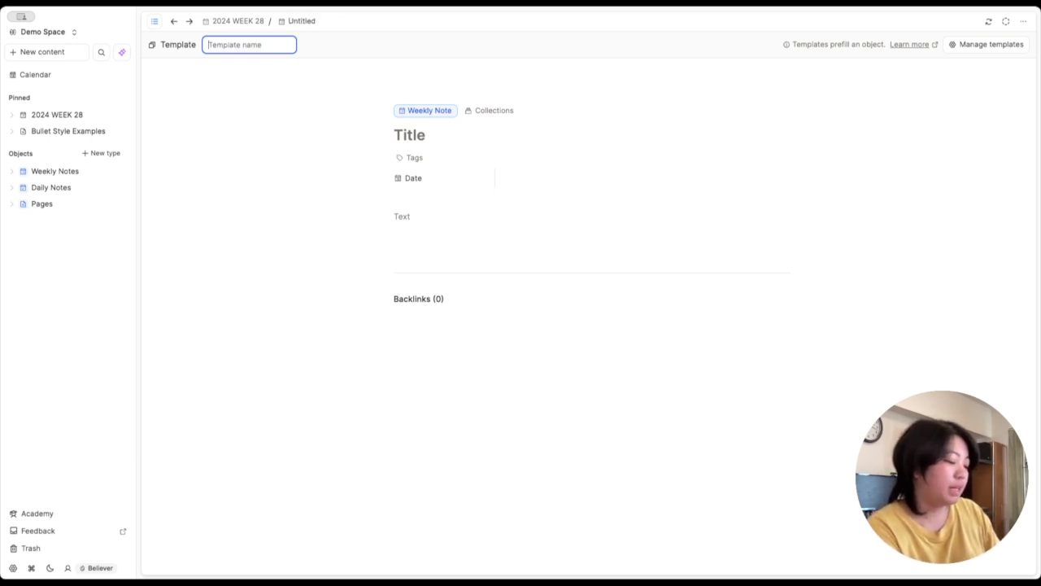
text(Basic Weekl)
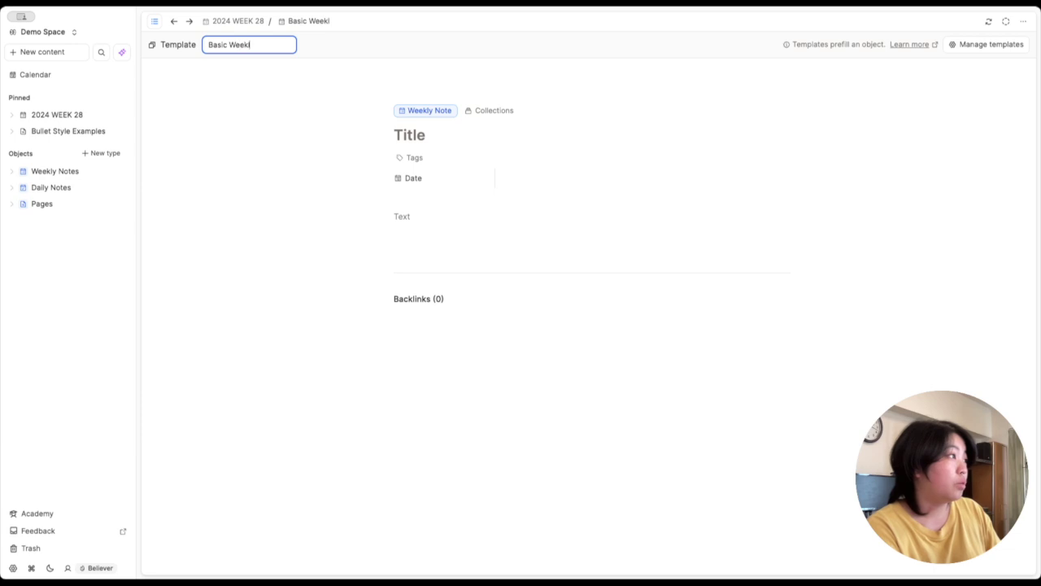
text(y Template)
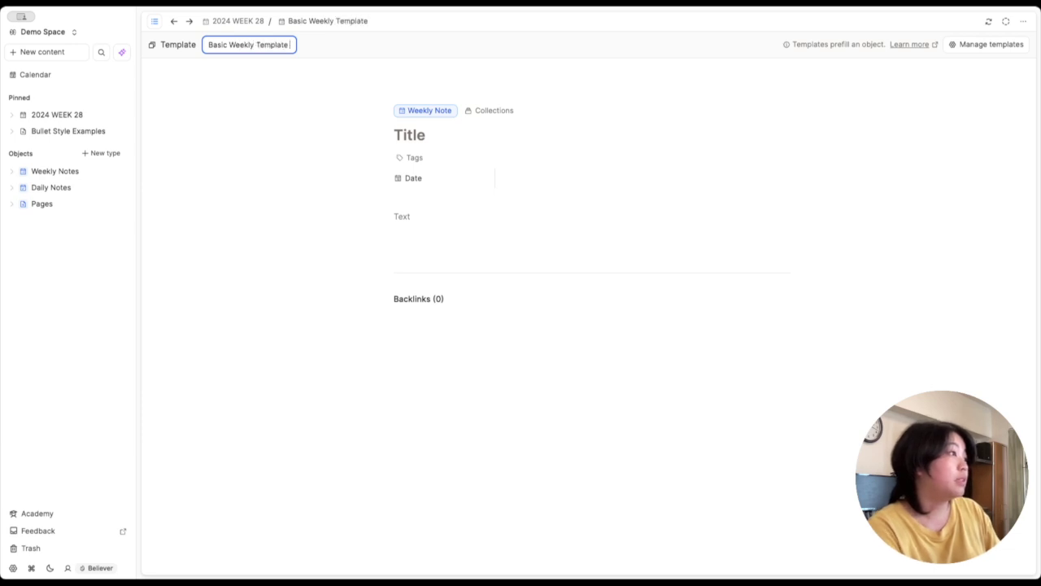
Step: Paste the copied two-column weekly layout into the template body and title the template note WEEK XX
click(414, 218)
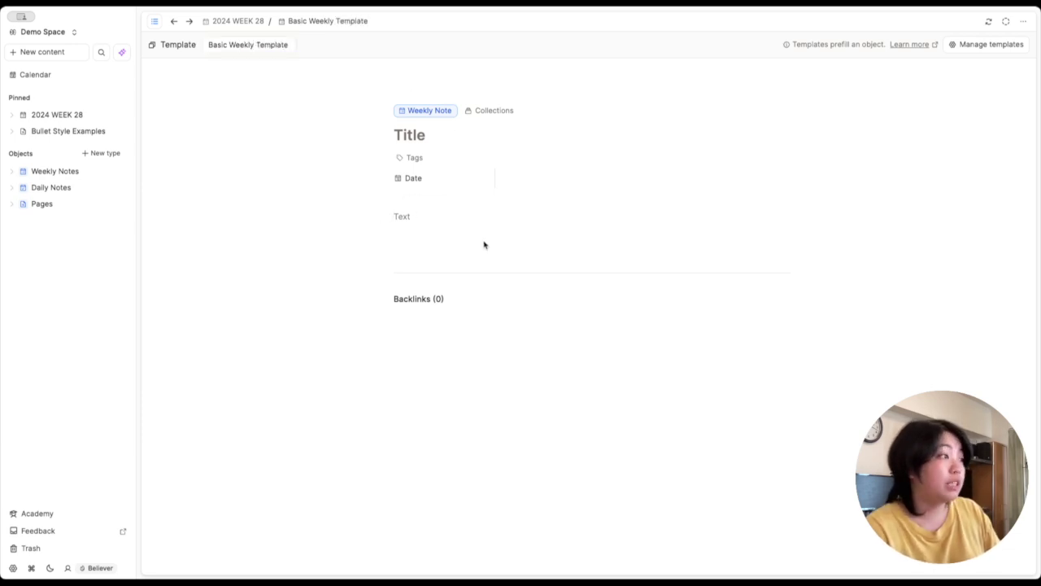
key(ctrl+v)
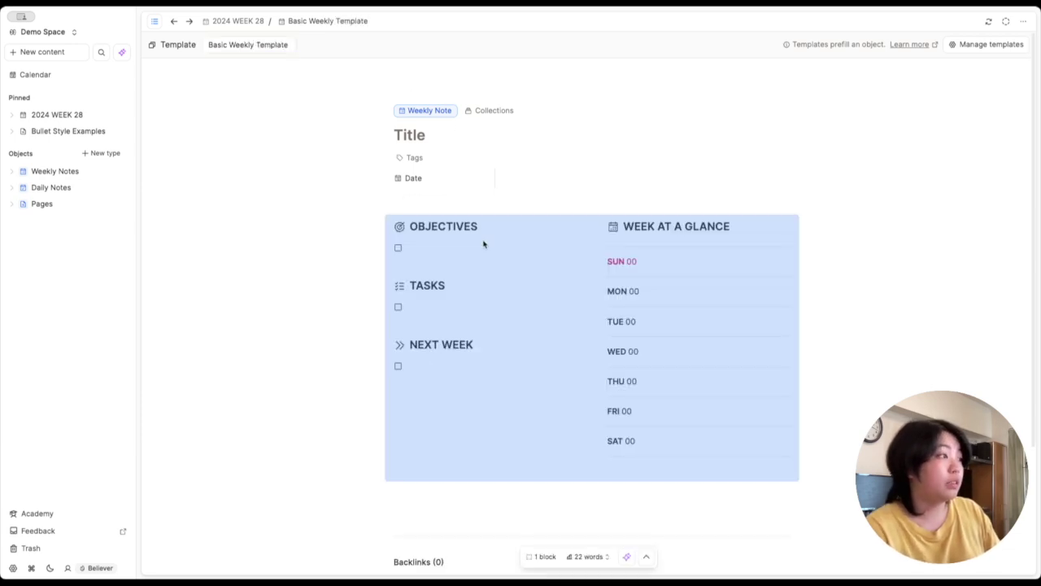
click(444, 476)
click(424, 136)
text(W)
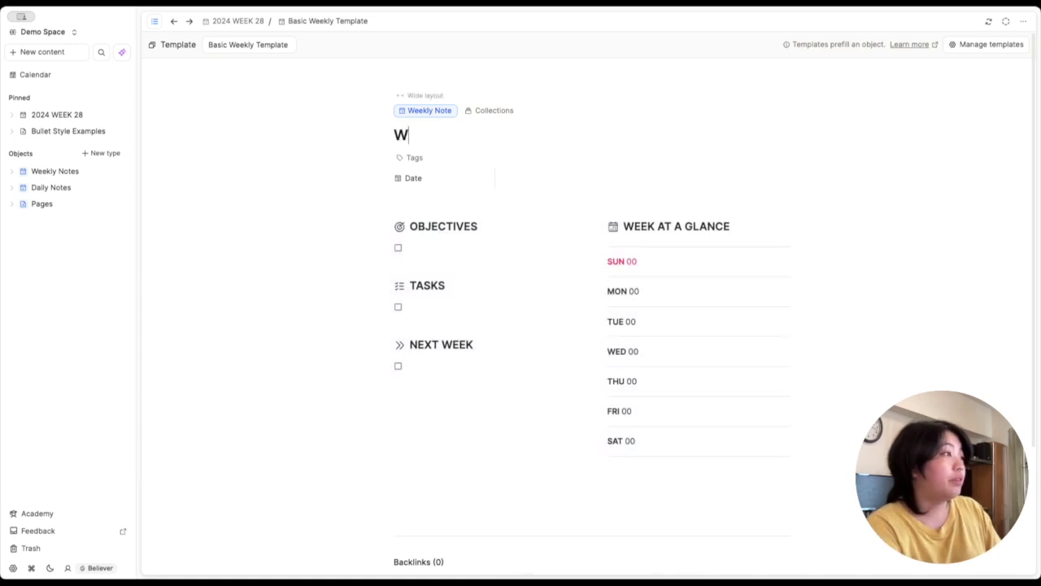
text(EEK XX)
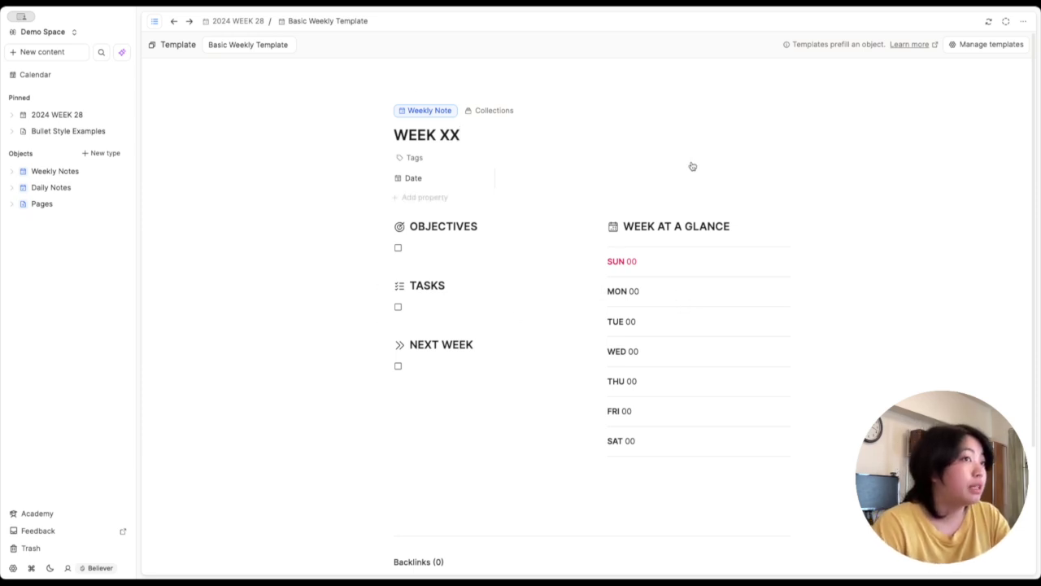
Step: Create a new Weekly Note, expand it to a full page and apply Basic Weekly Template to it
click(233, 25)
click(81, 172)
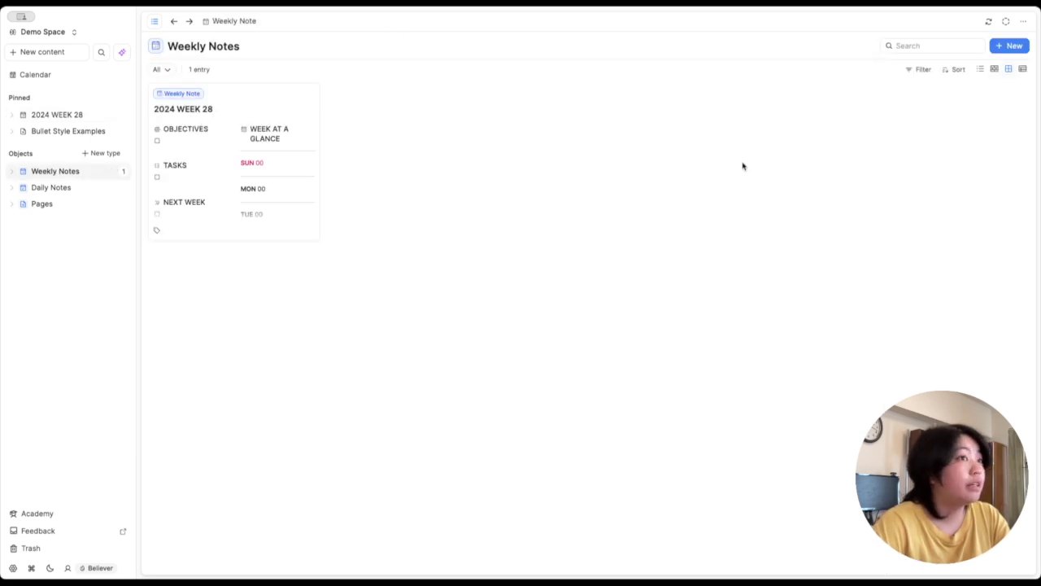
click(1009, 47)
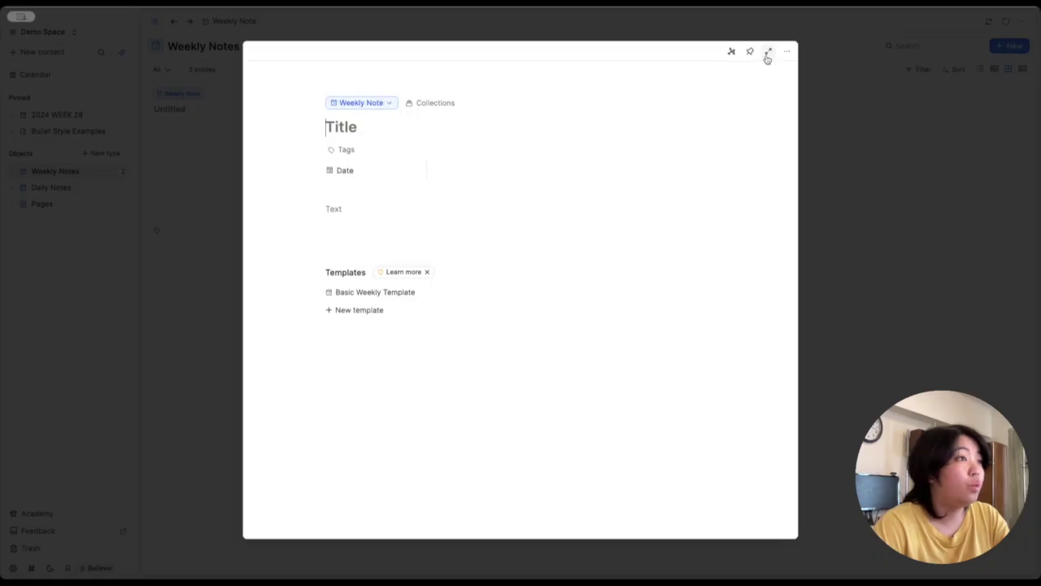
click(767, 54)
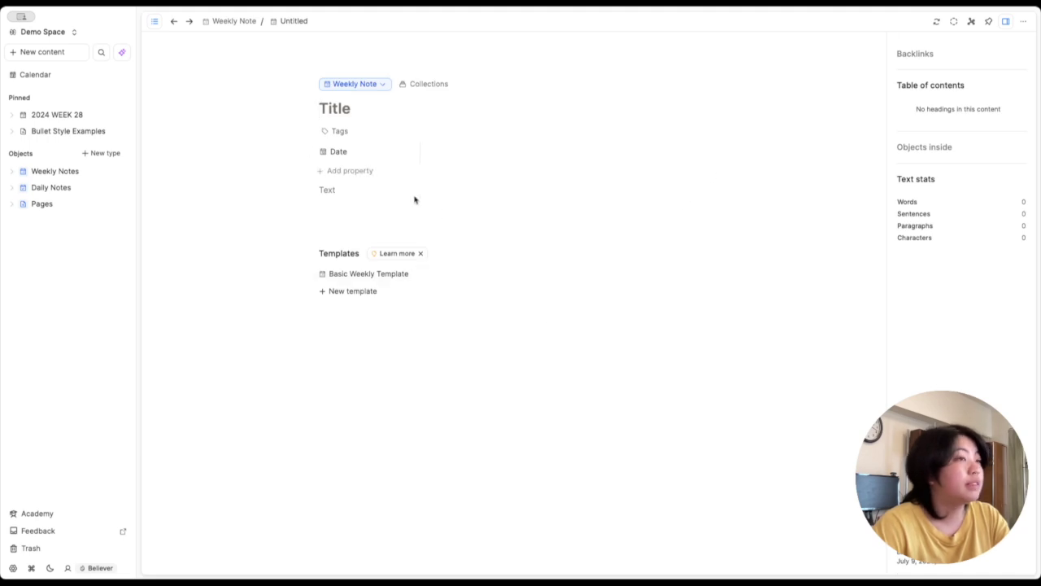
click(356, 277)
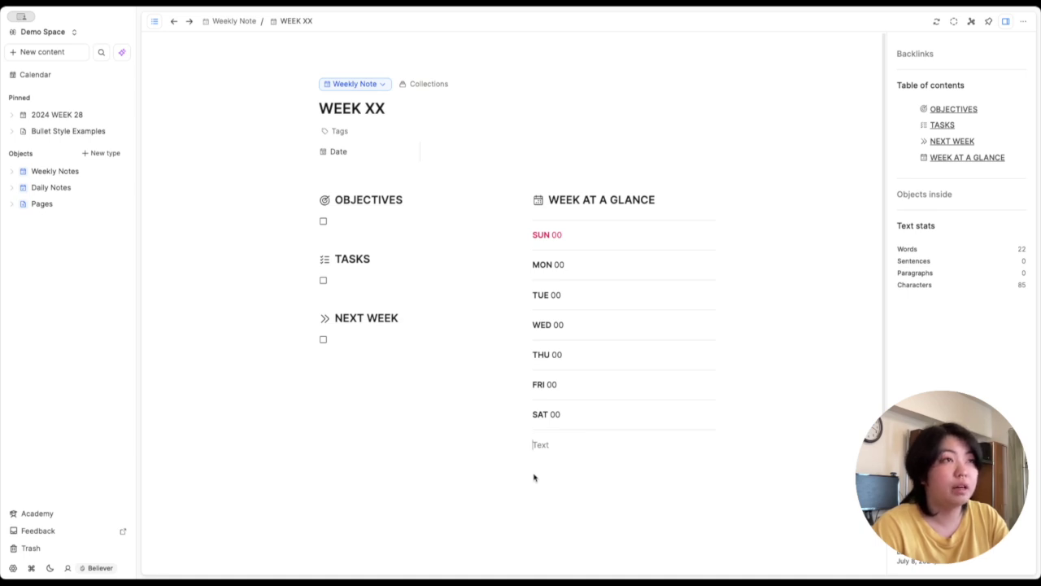
Step: Delete the 14:03 entry under DAILY LOG and the Test Event text under SCHEDULE in the July 8, 2024 daily note
click(57, 77)
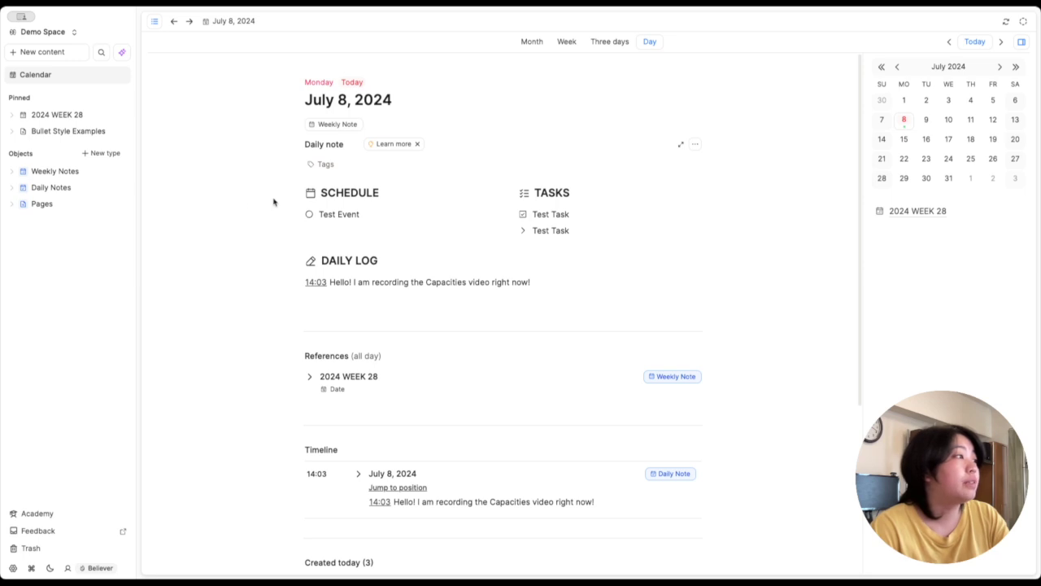
drag(281, 189, 677, 297)
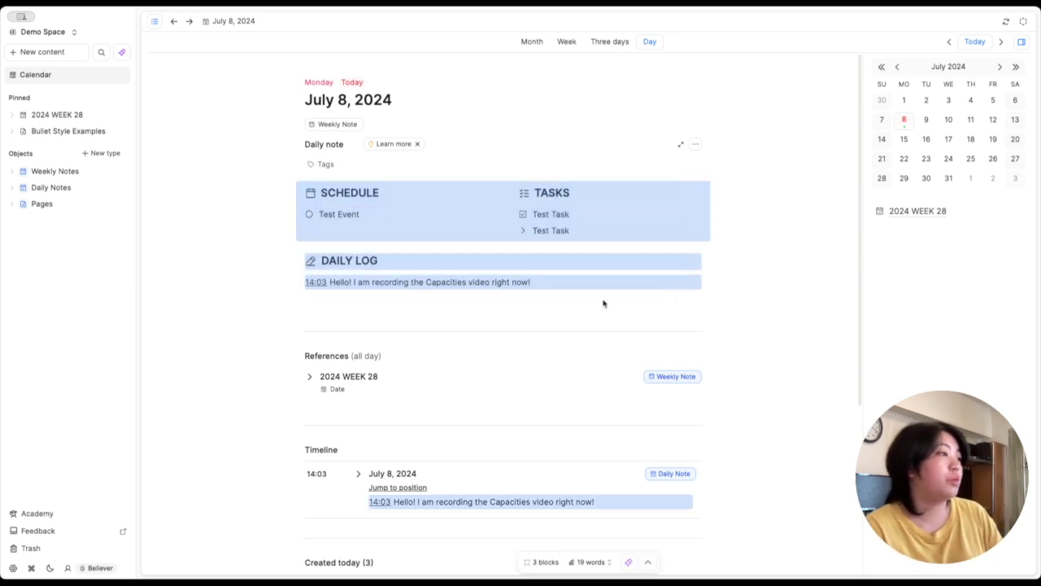
click(565, 304)
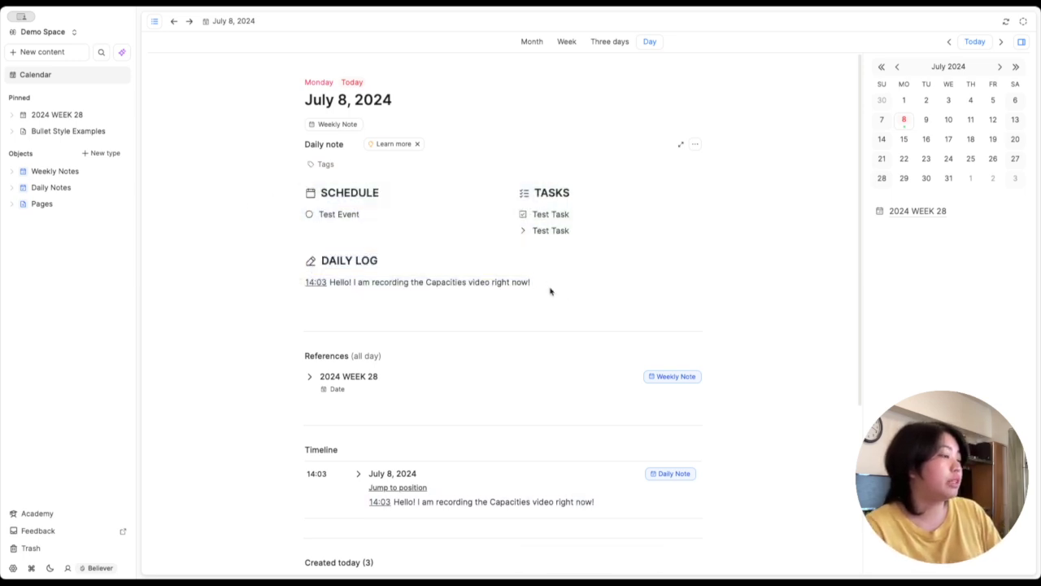
drag(549, 287, 441, 284)
key(BackSpace)
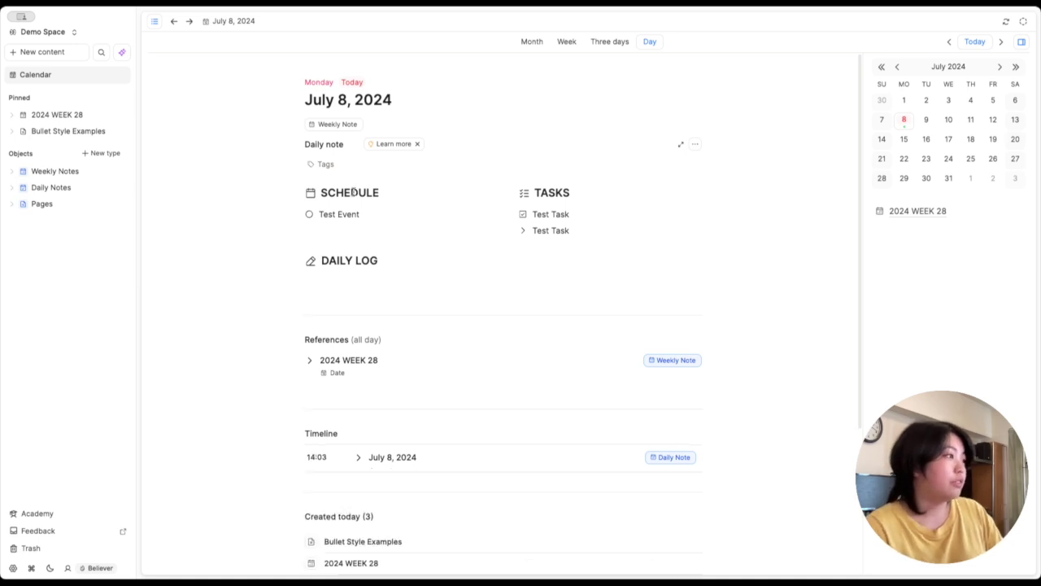
drag(379, 214, 321, 214)
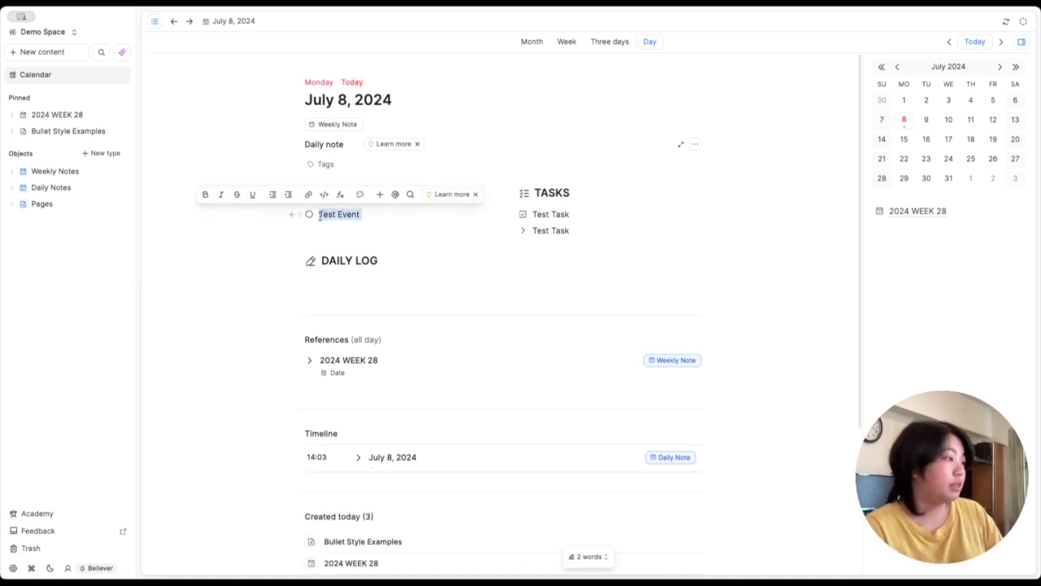
key(BackSpace)
Step: Delete the second Test Task line under TASKS and clear the text of the first one, keeping its checkbox
drag(594, 231, 523, 229)
key(BackSpace)
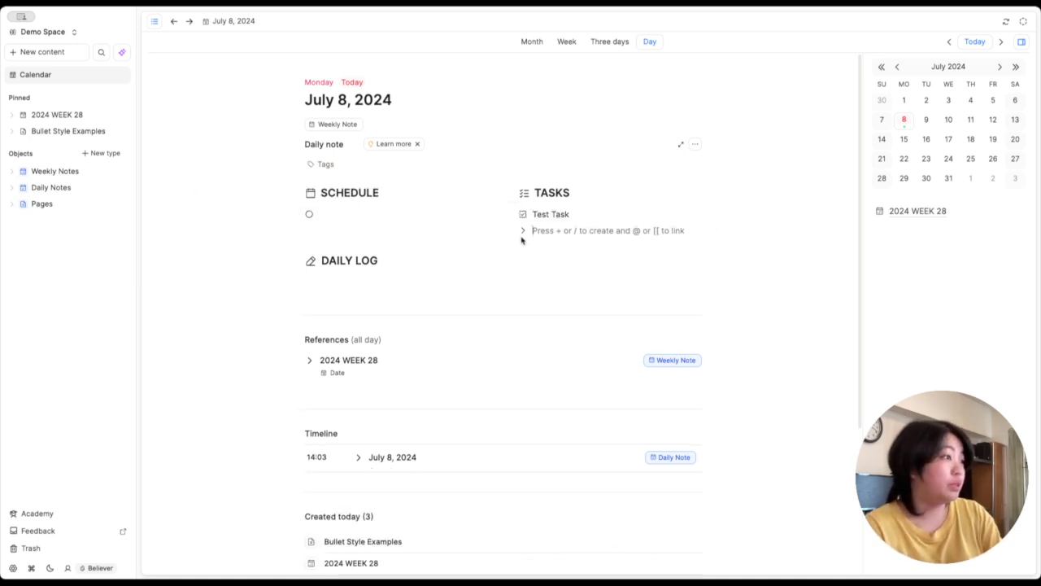
key(BackSpace)
key(BackSpace)
key(BackSpace)
key(BackSpace)
key(BackSpace)
key(BackSpace)
key(BackSpace)
key(BackSpace)
key(BackSpace)
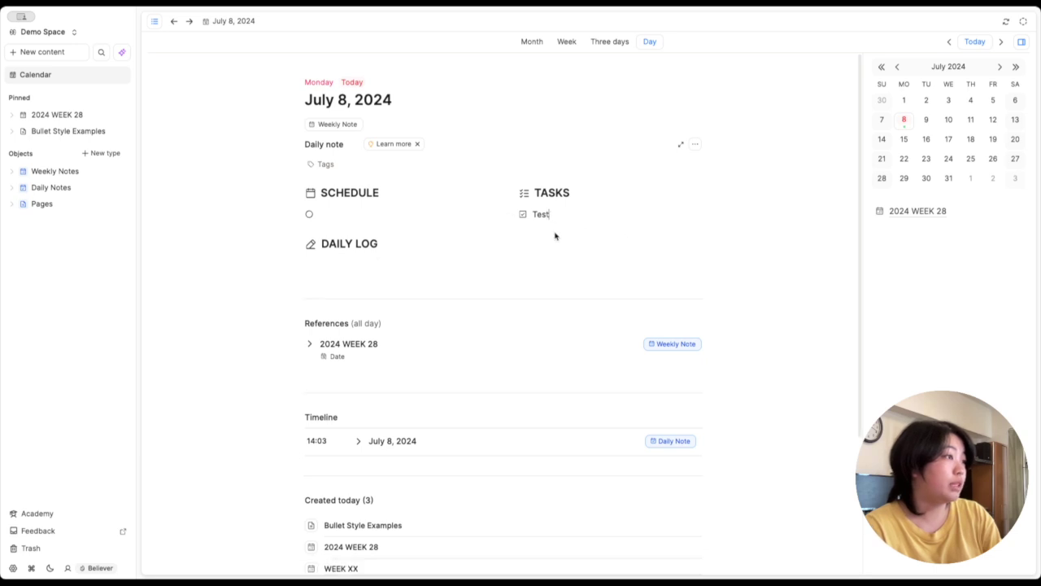
key(BackSpace)
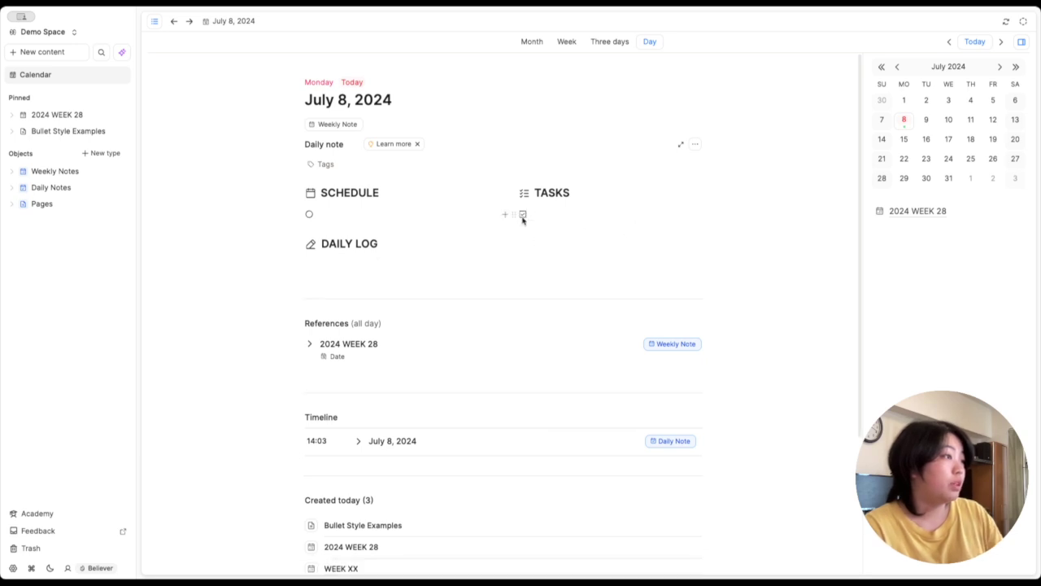
Step: Set the status of the empty task under TASKS to an unchecked box
click(524, 217)
click(538, 214)
click(525, 218)
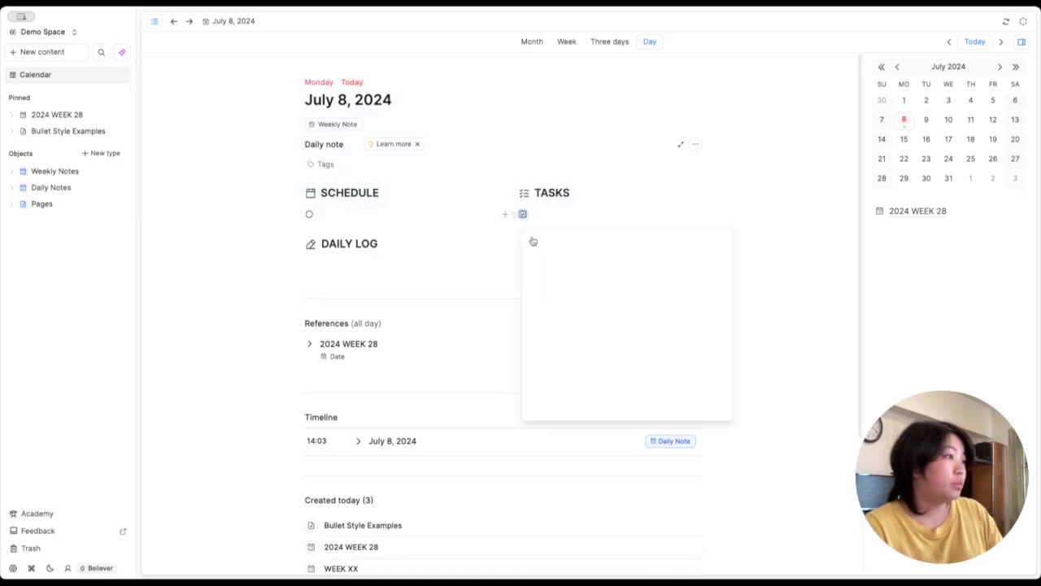
click(607, 276)
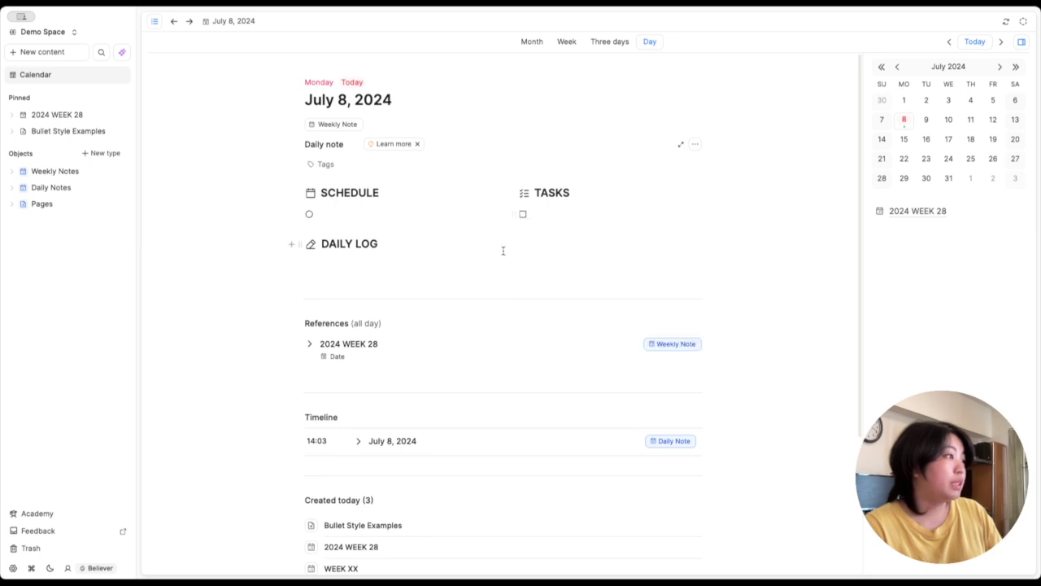
Step: Copy the SCHEDULE, TASKS and DAILY LOG blocks and create a new daily note template named Basic Daily Template
drag(250, 189, 666, 261)
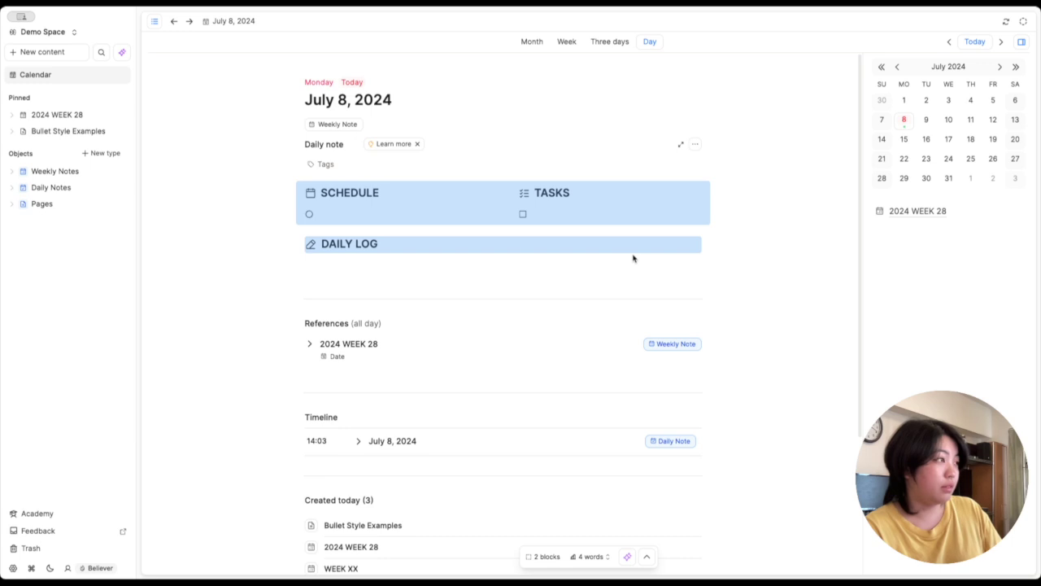
click(698, 145)
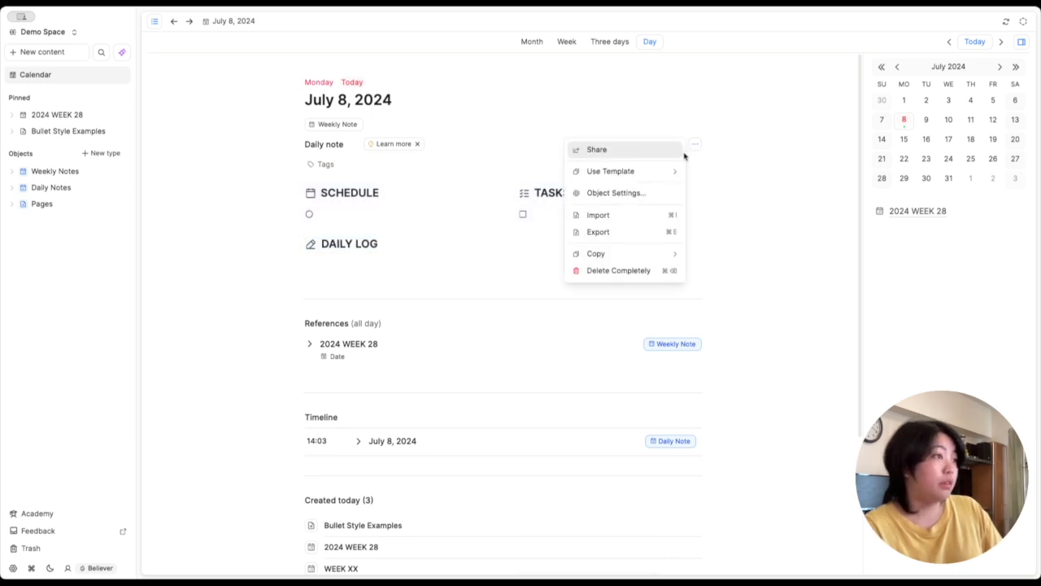
mouse_move(672, 174)
click(545, 195)
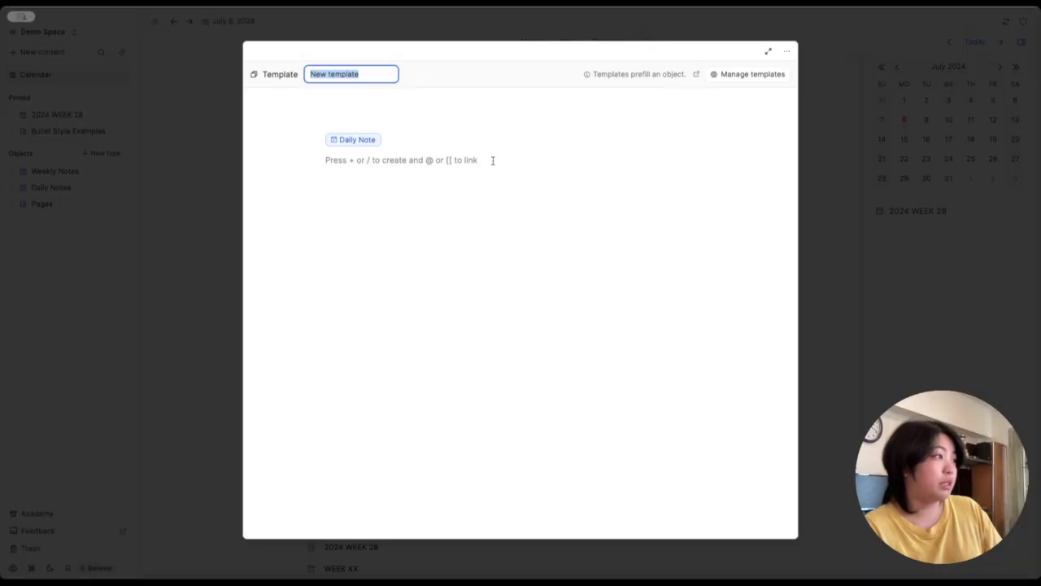
text(B)
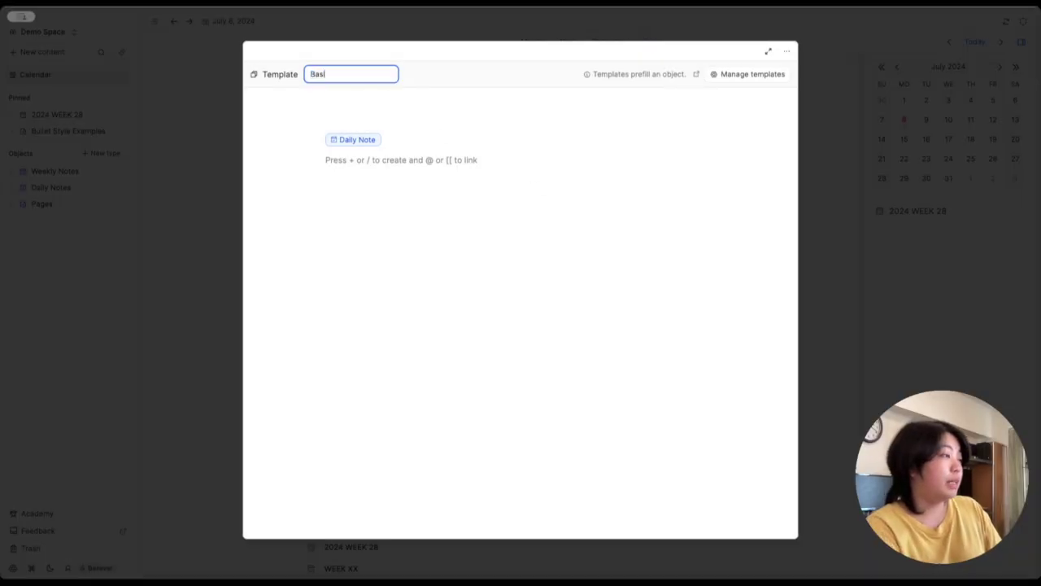
text(asic Daily Temp)
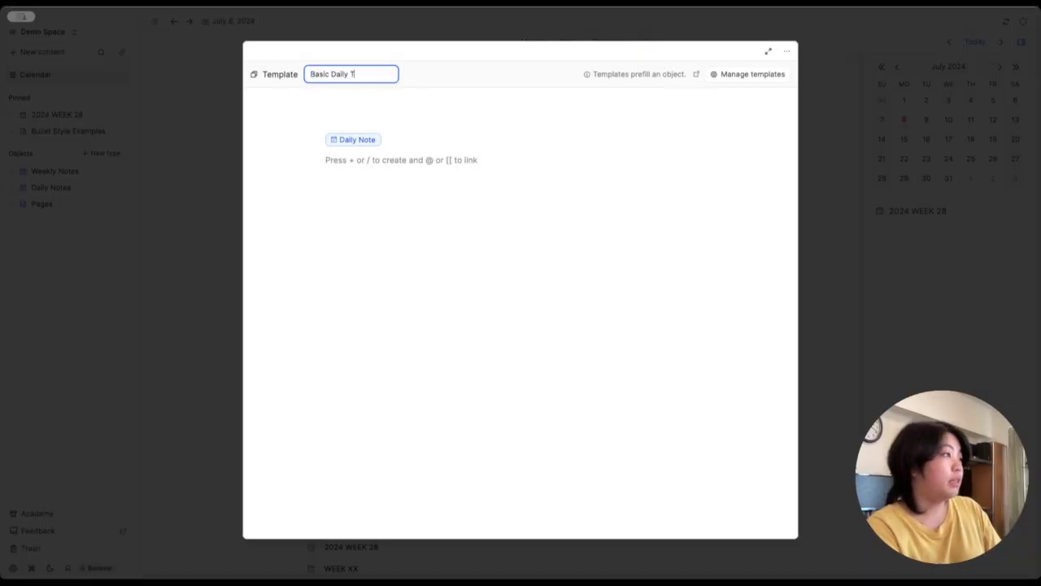
text(late)
Step: Paste the SCHEDULE, TASKS and DAILY LOG layout into the body of Basic Daily Template and close the template
click(406, 163)
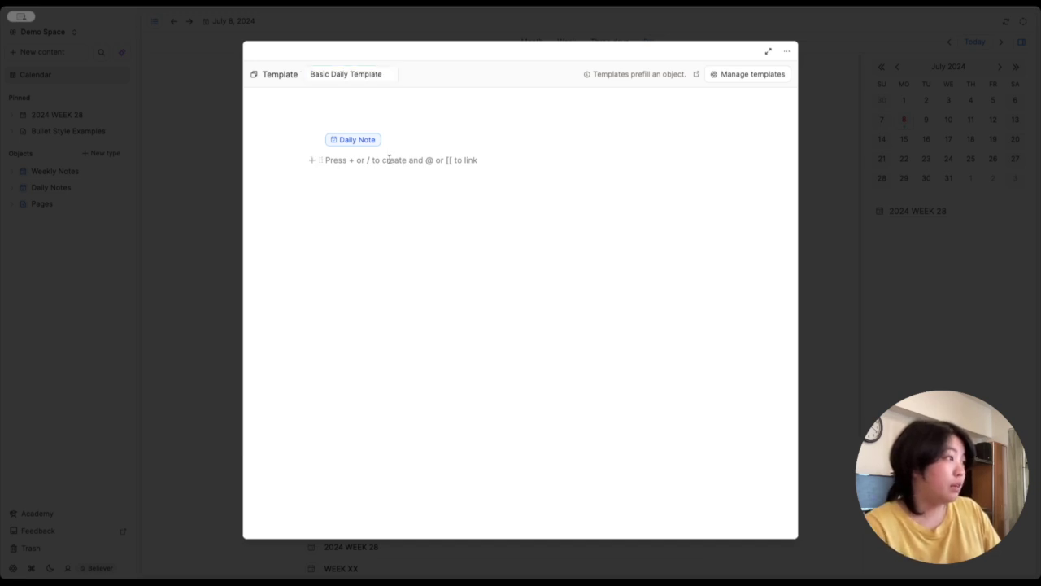
text(SCHEDULE TASKS DAILY LOG)
click(467, 263)
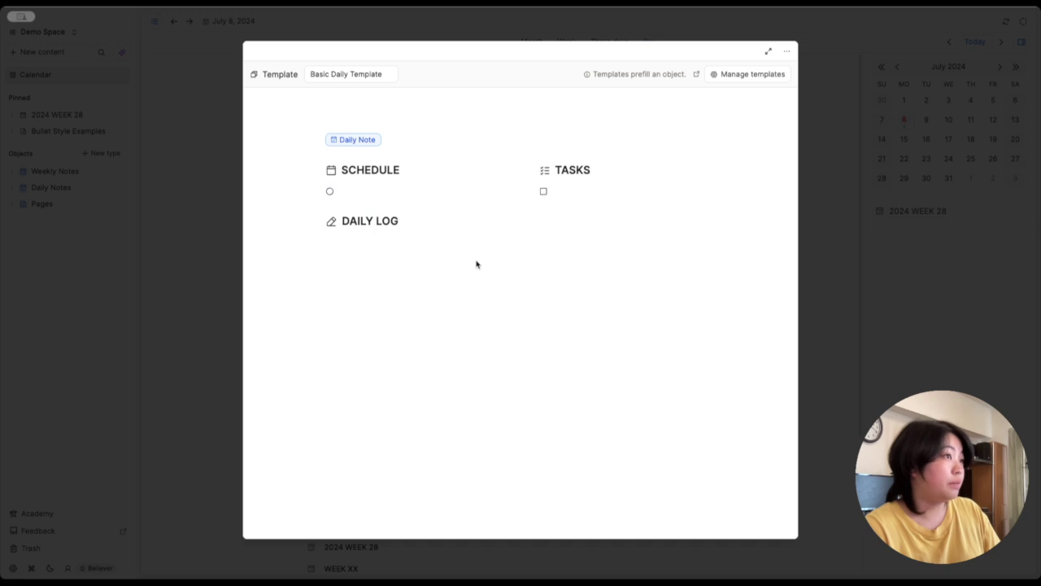
click(811, 63)
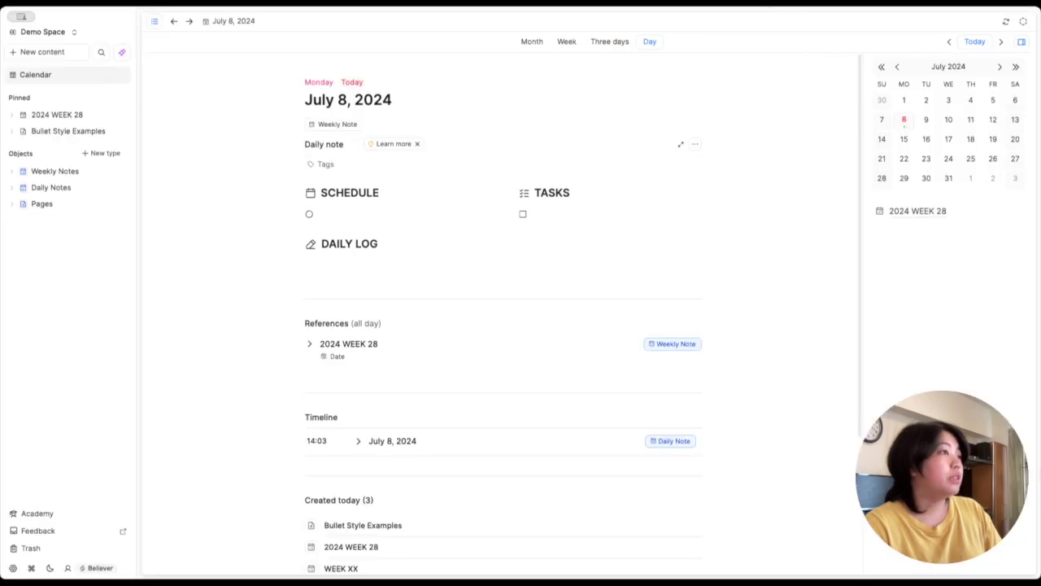
Step: Open the July 9, 2024 daily note and mark Basic Daily Template as default in the Daily Note type's settings
click(928, 122)
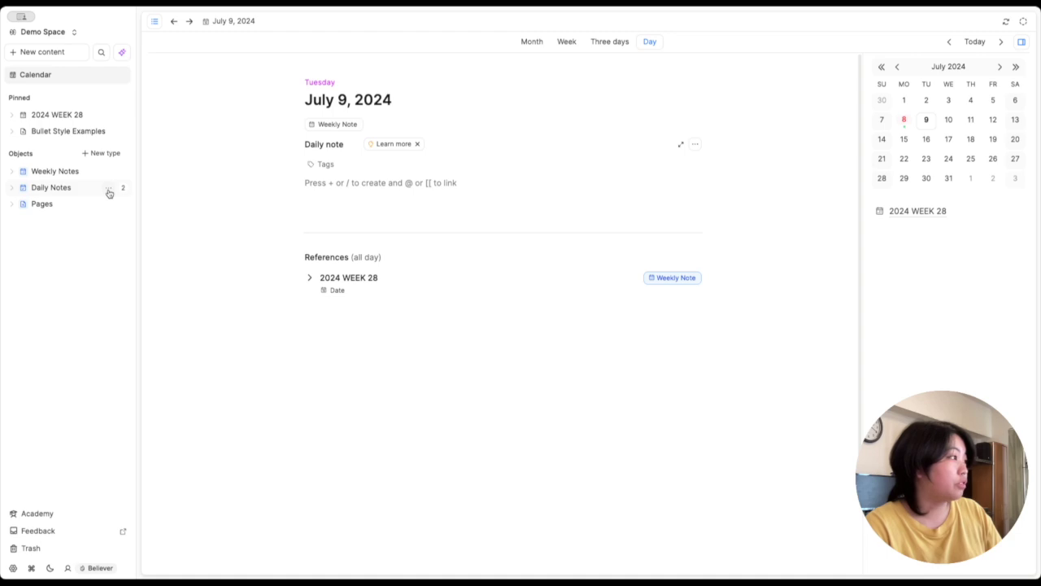
click(109, 192)
click(184, 254)
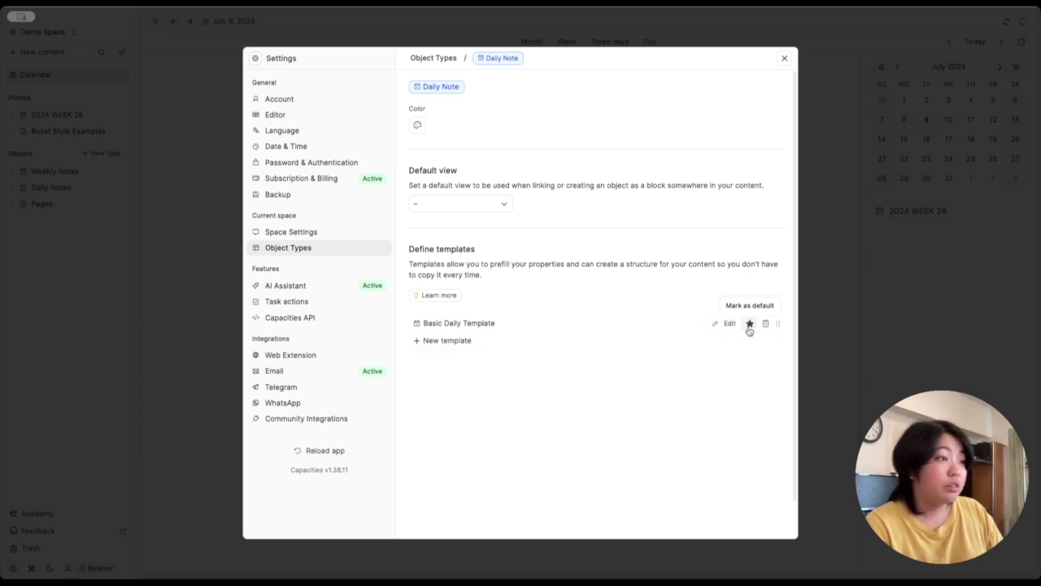
click(784, 59)
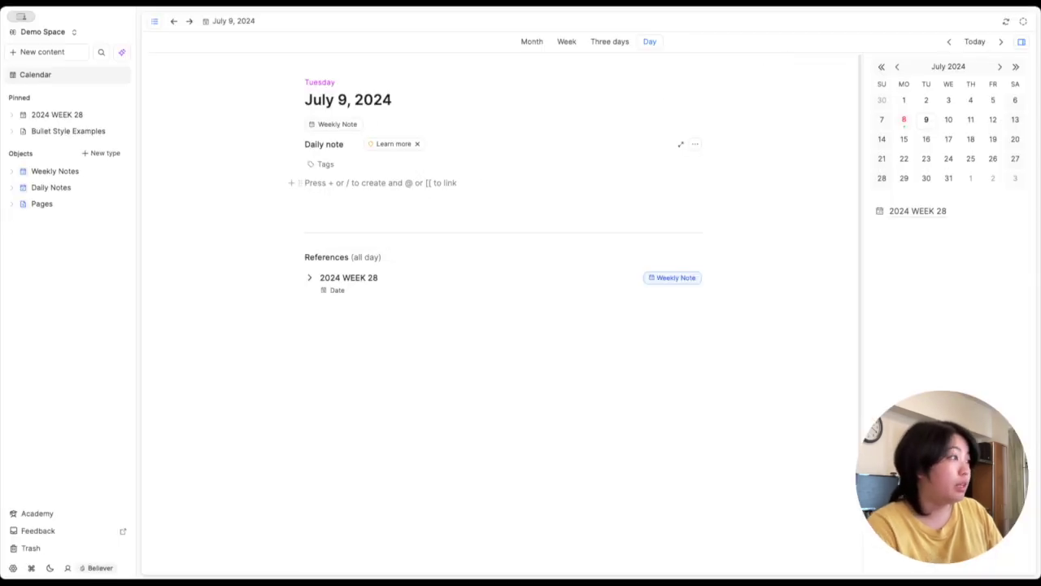
Step: Open the July 10, 2024 daily note from the calendar and start its empty body so the default template is applied
click(906, 122)
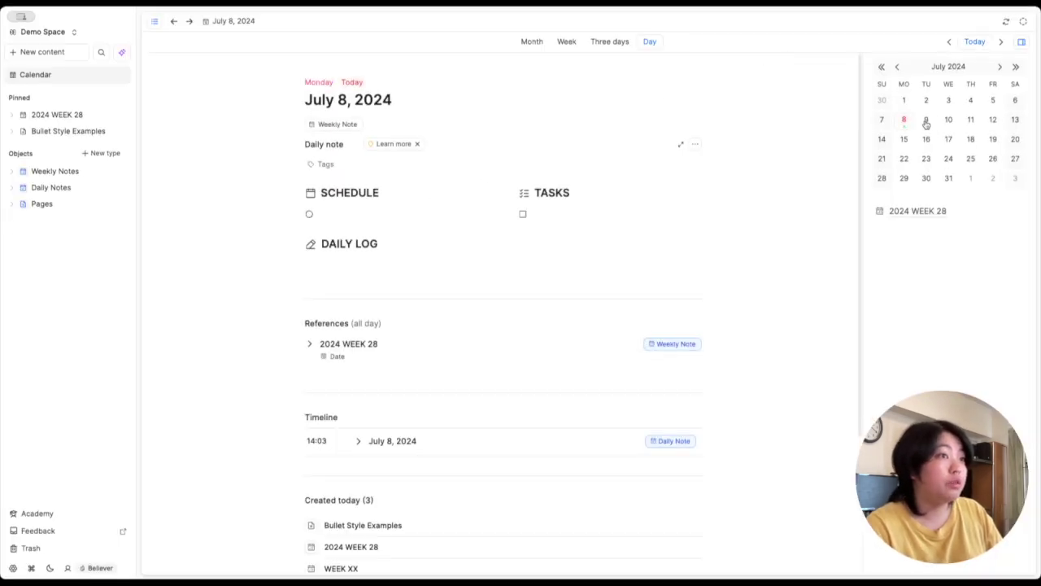
click(924, 122)
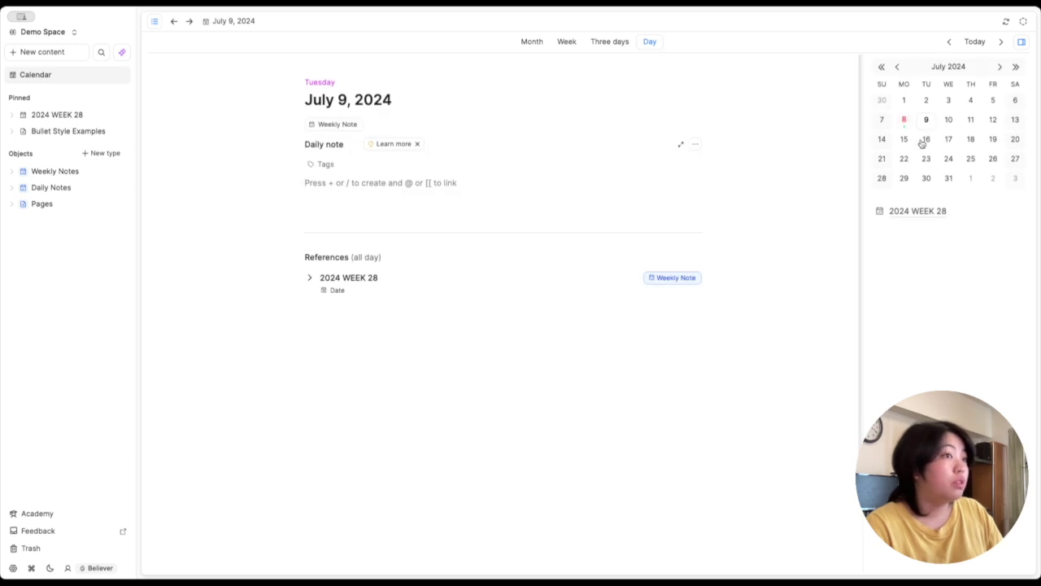
click(949, 121)
click(396, 179)
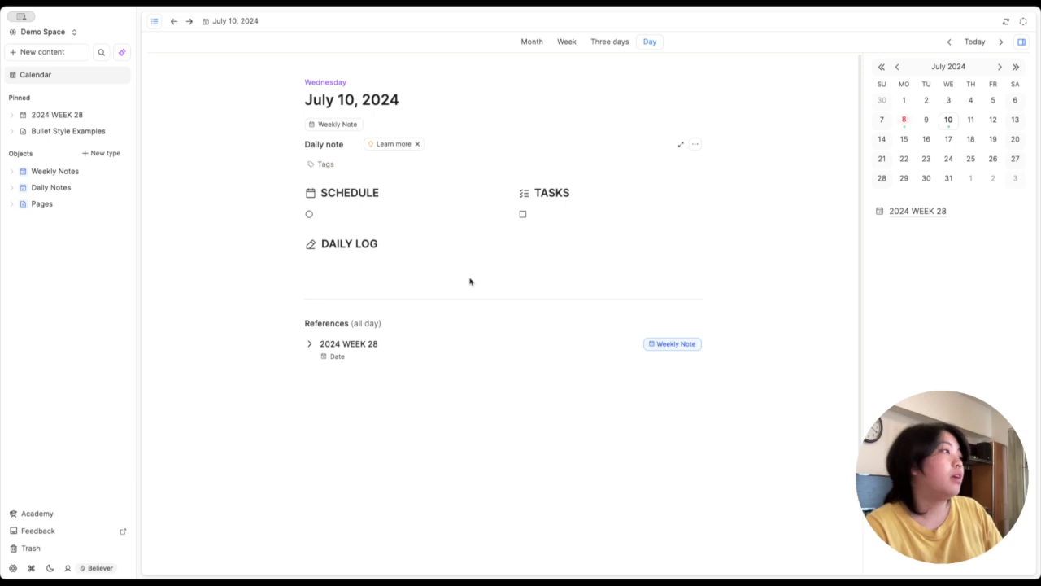
Step: Return to the July 9, 2024 daily note and apply Basic Daily Template to it
click(926, 121)
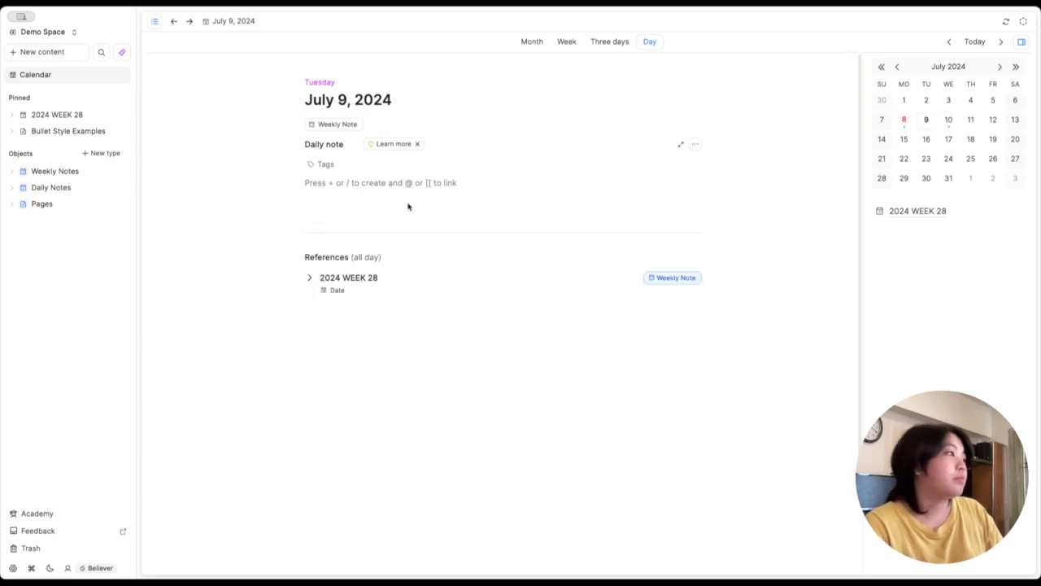
click(695, 144)
mouse_move(664, 179)
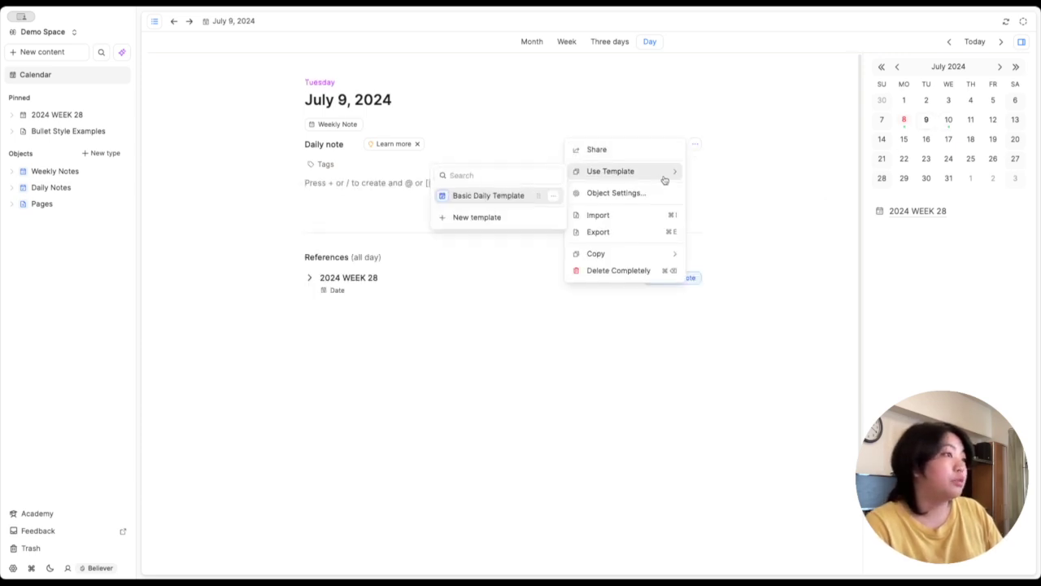
click(504, 202)
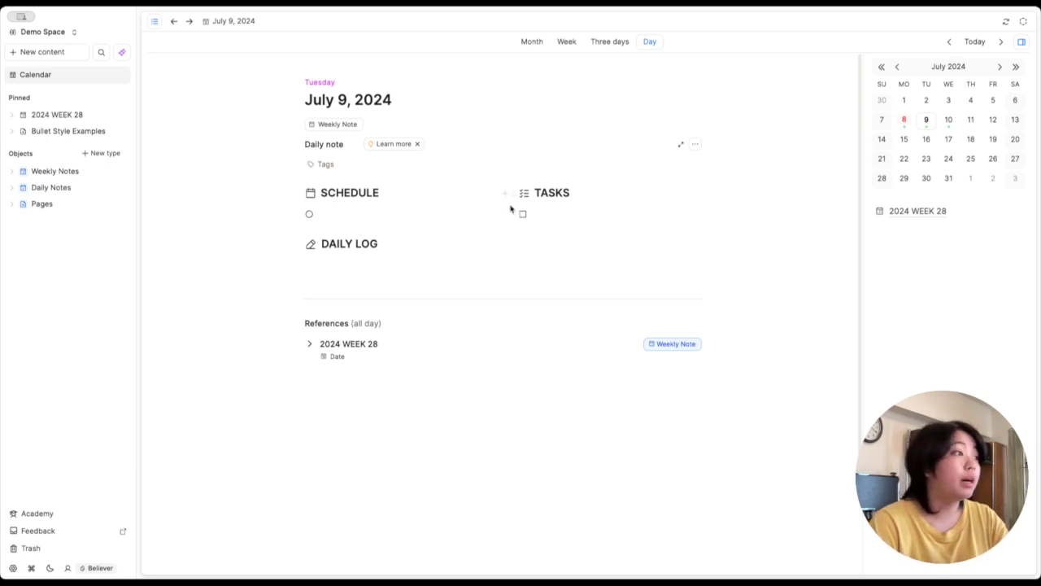
Step: Try a light blue-violet background colour on the TASKS heading in the July 9 note and undo it
click(514, 192)
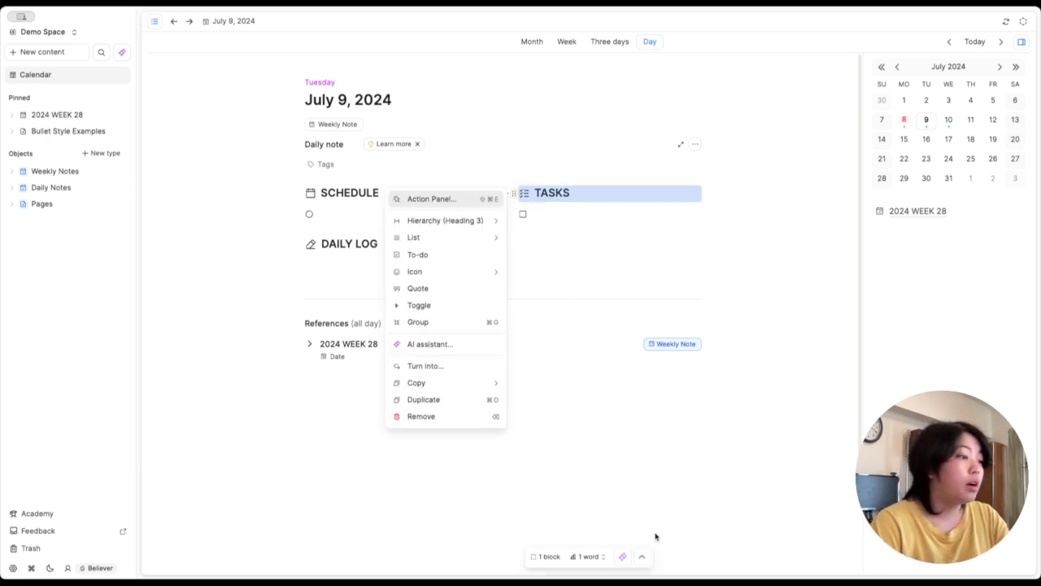
click(642, 557)
click(648, 535)
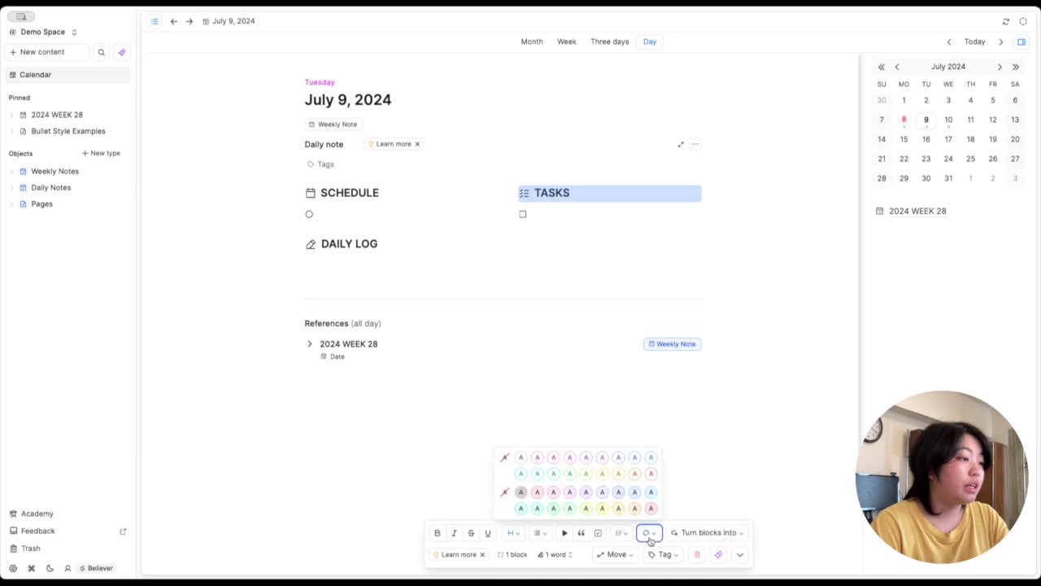
click(620, 496)
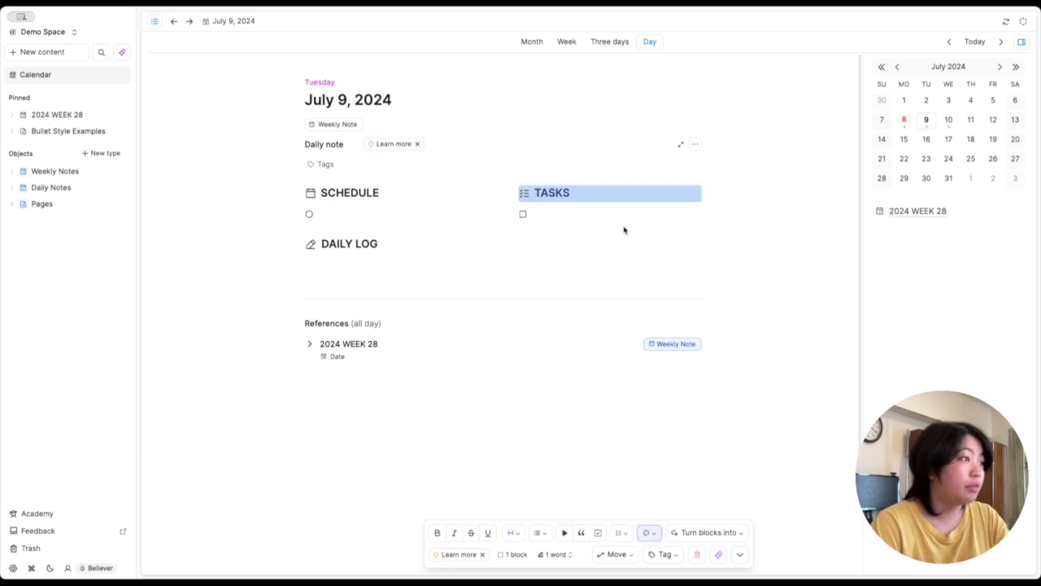
click(624, 228)
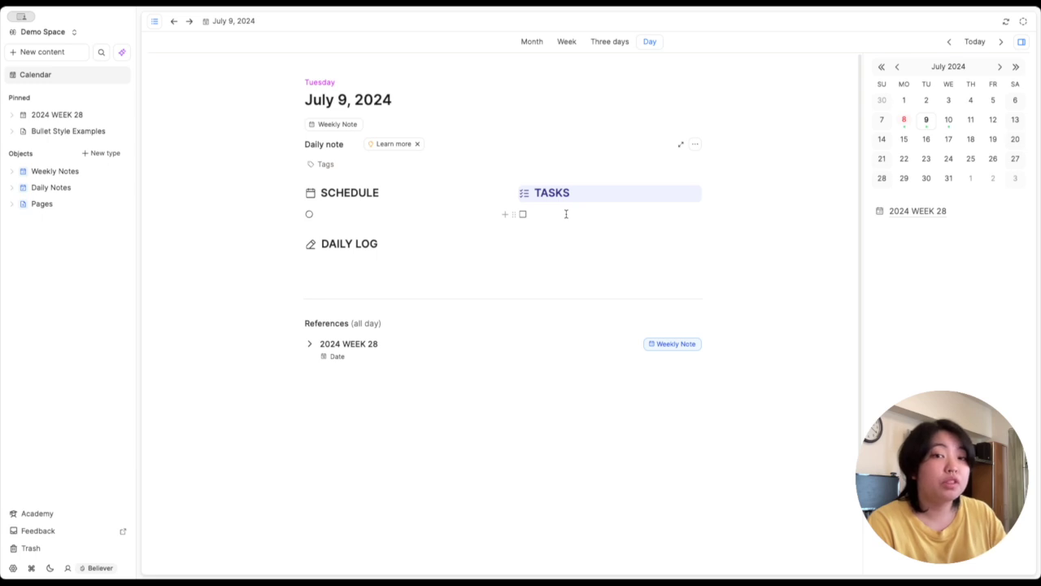
key(super+z)
click(580, 235)
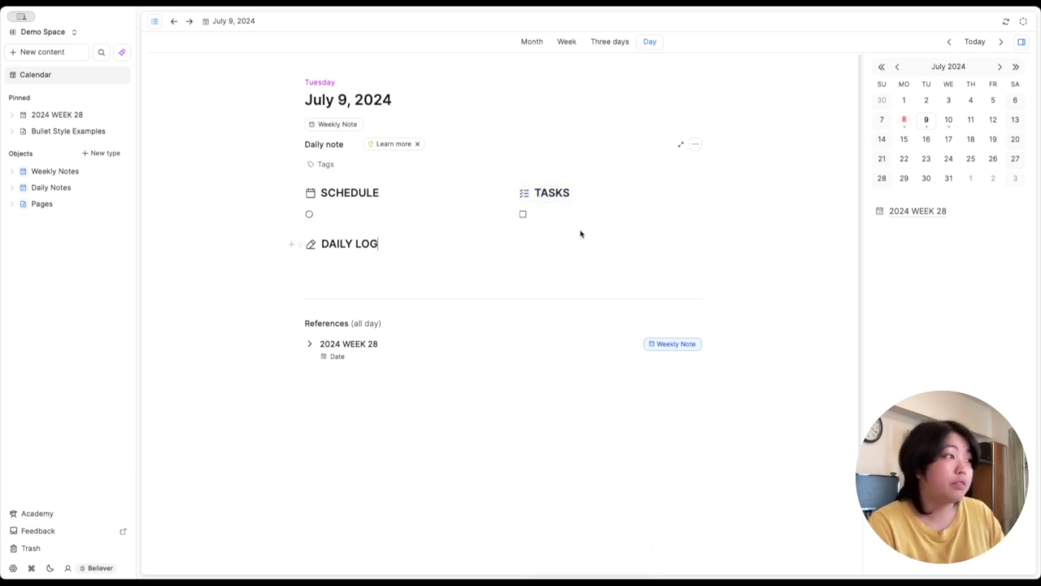